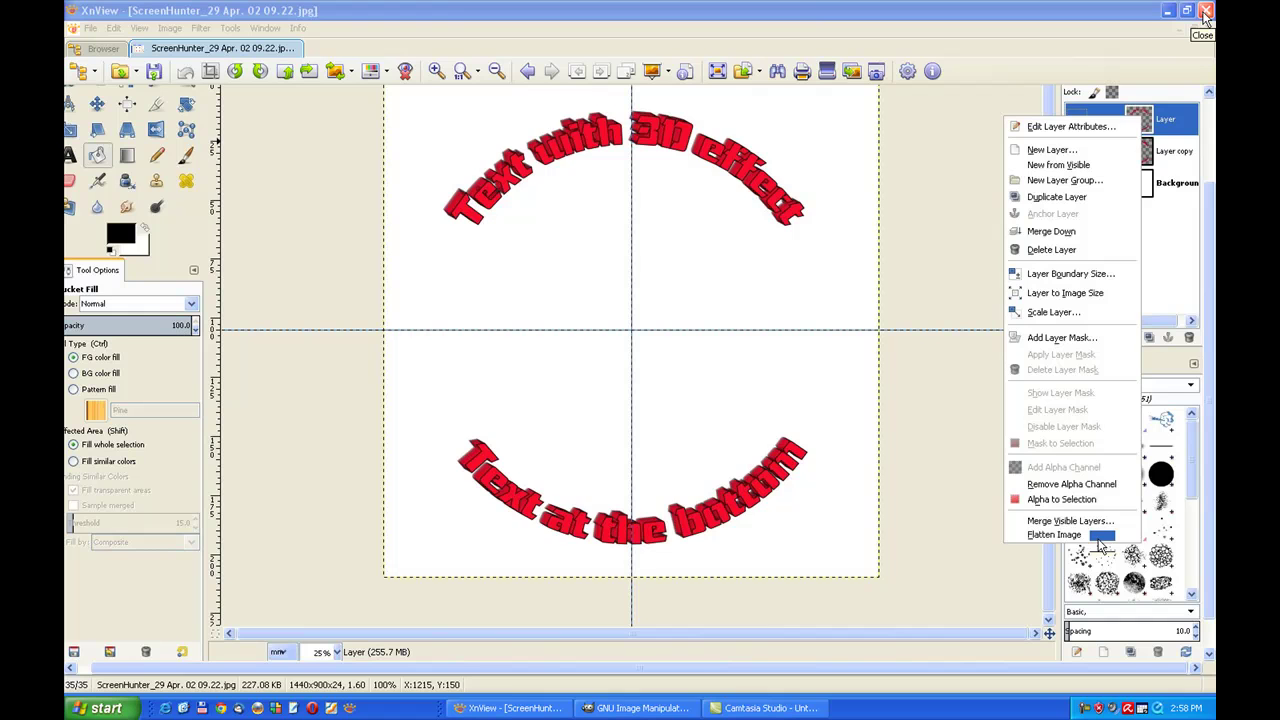
Step: Close the XnView preview and, in GIMP, create a square image from the A4 (300ppi) template with the height set to 209.97 mm
click(1206, 10)
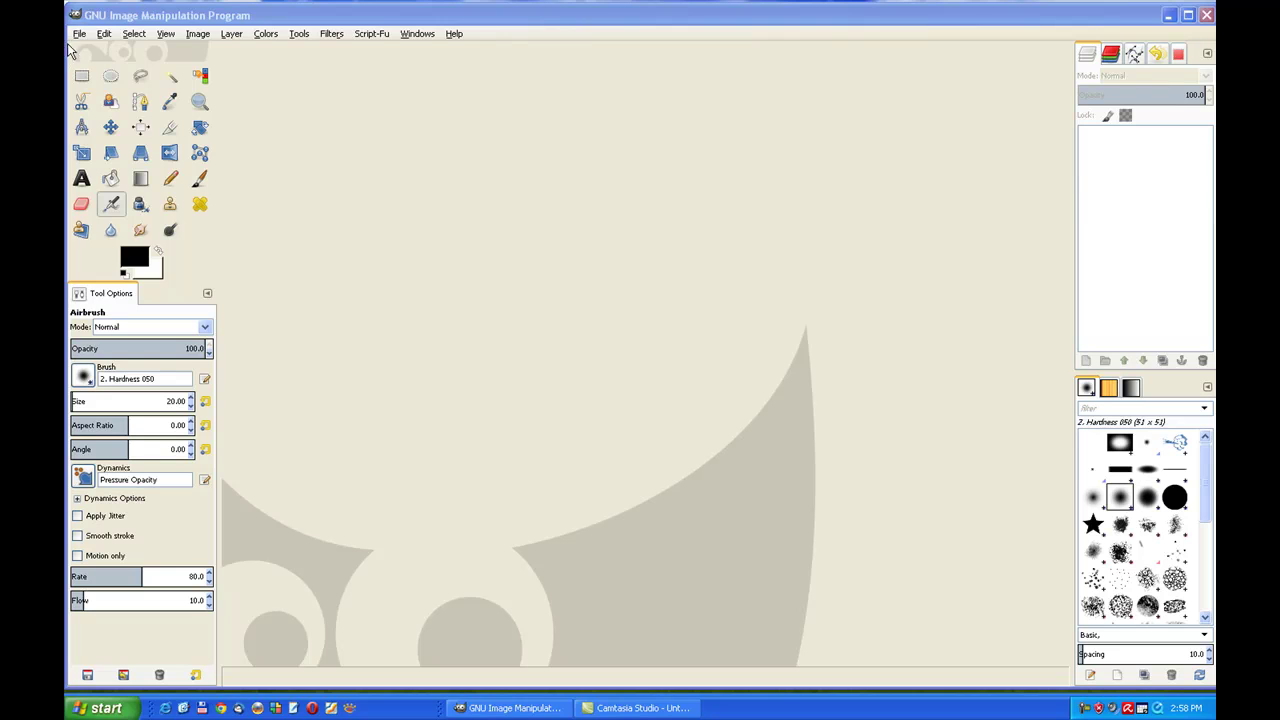
click(79, 37)
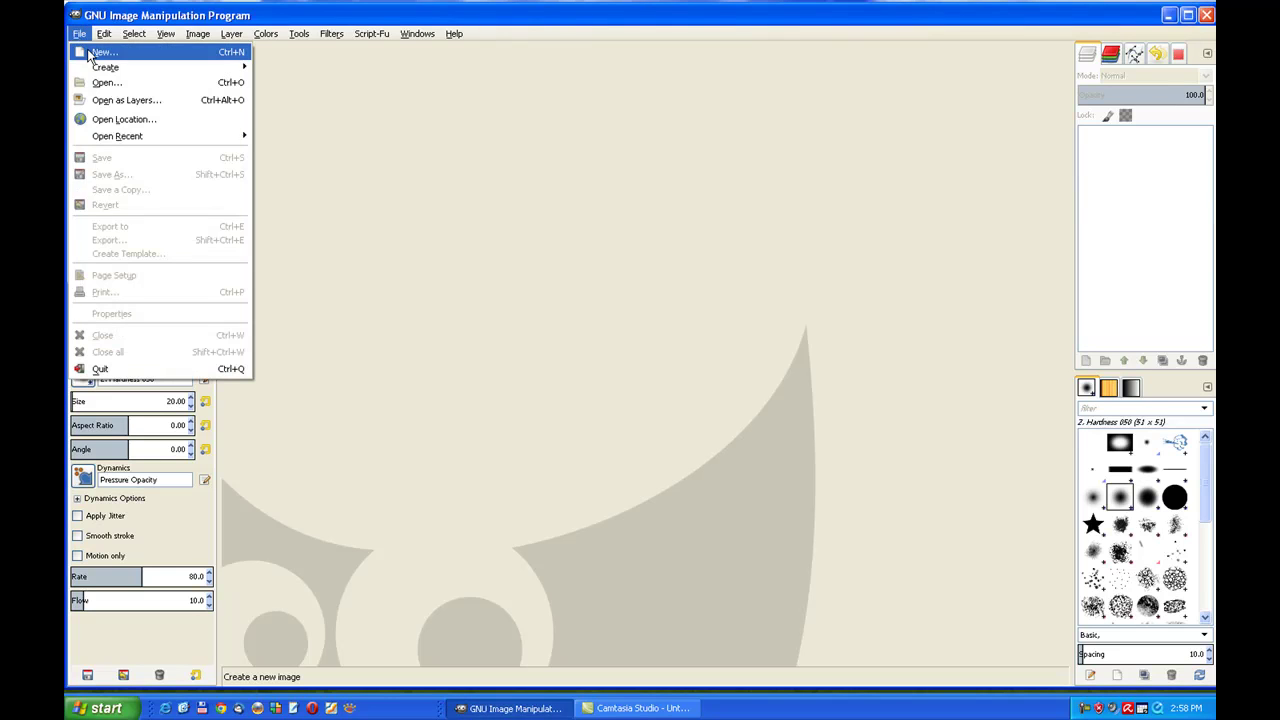
click(90, 51)
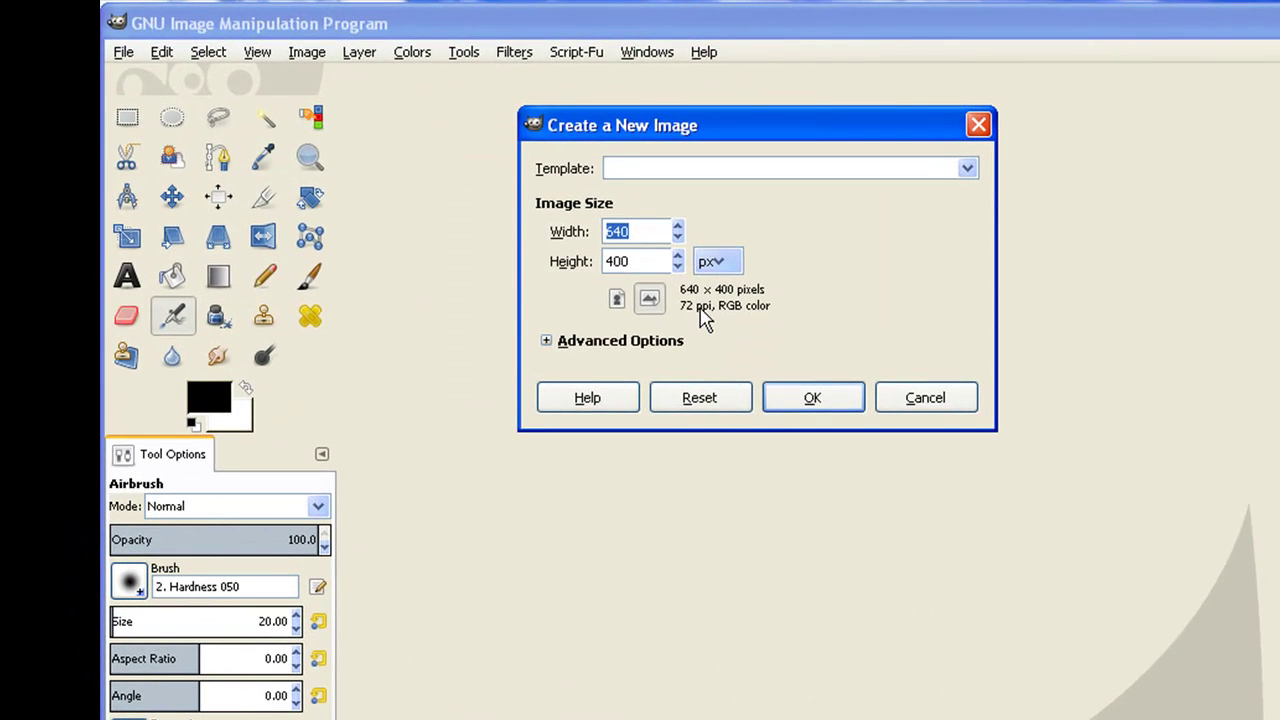
click(968, 170)
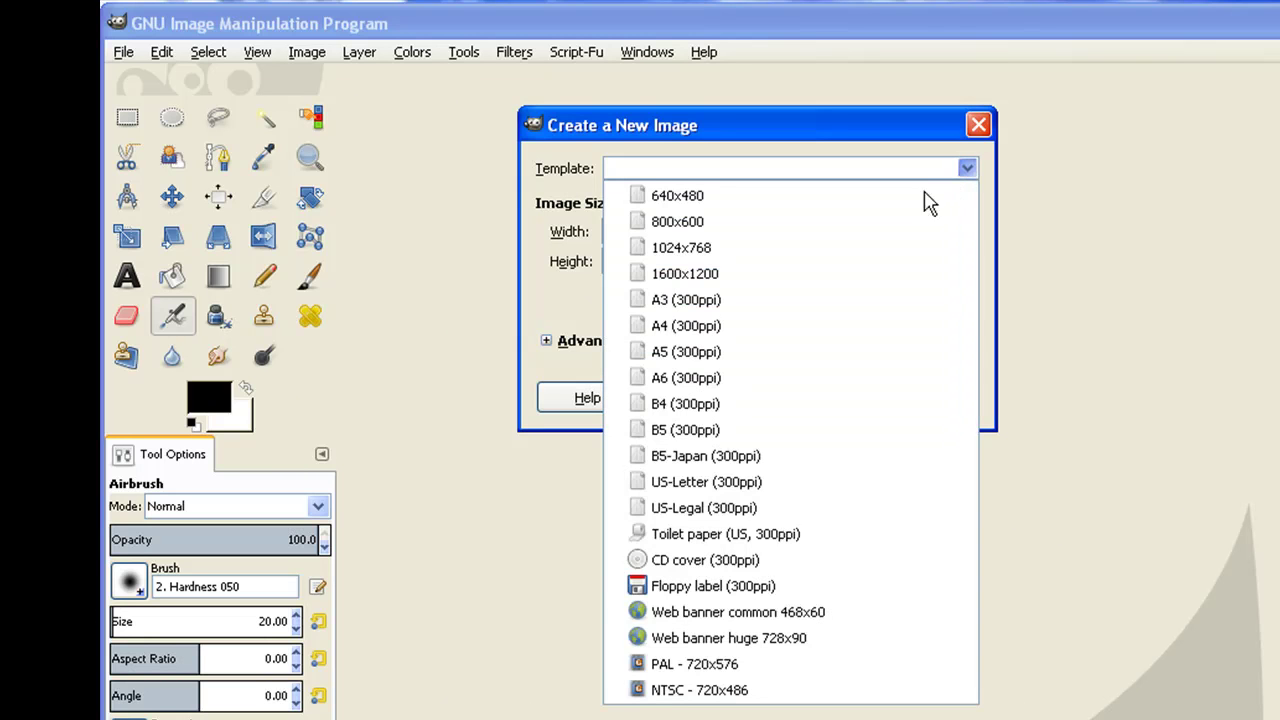
click(716, 334)
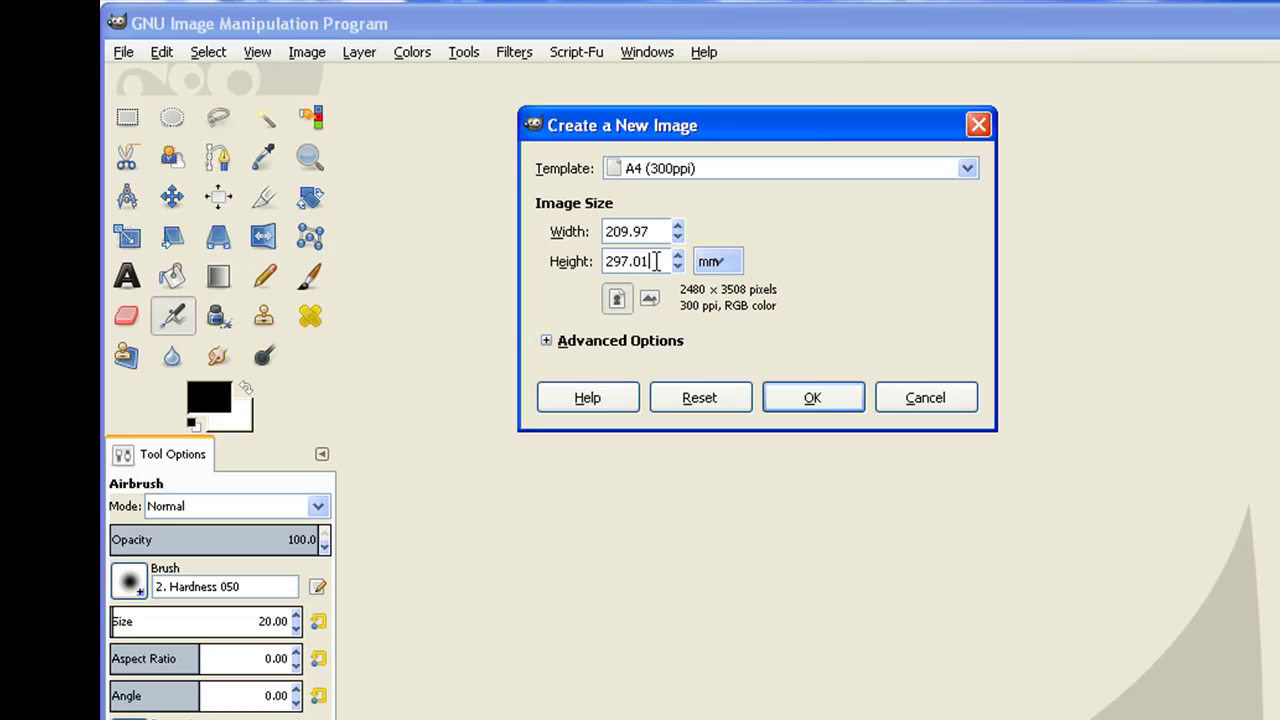
drag(656, 261, 576, 258)
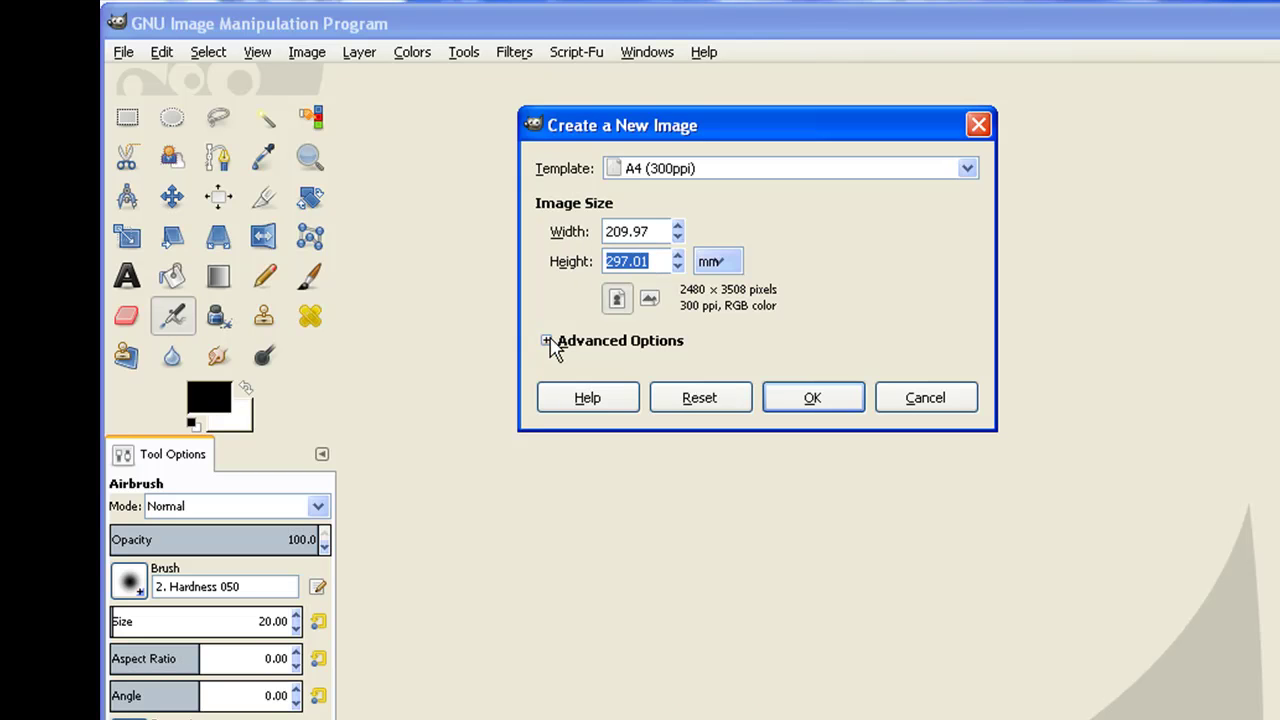
text(209.9)
click(826, 400)
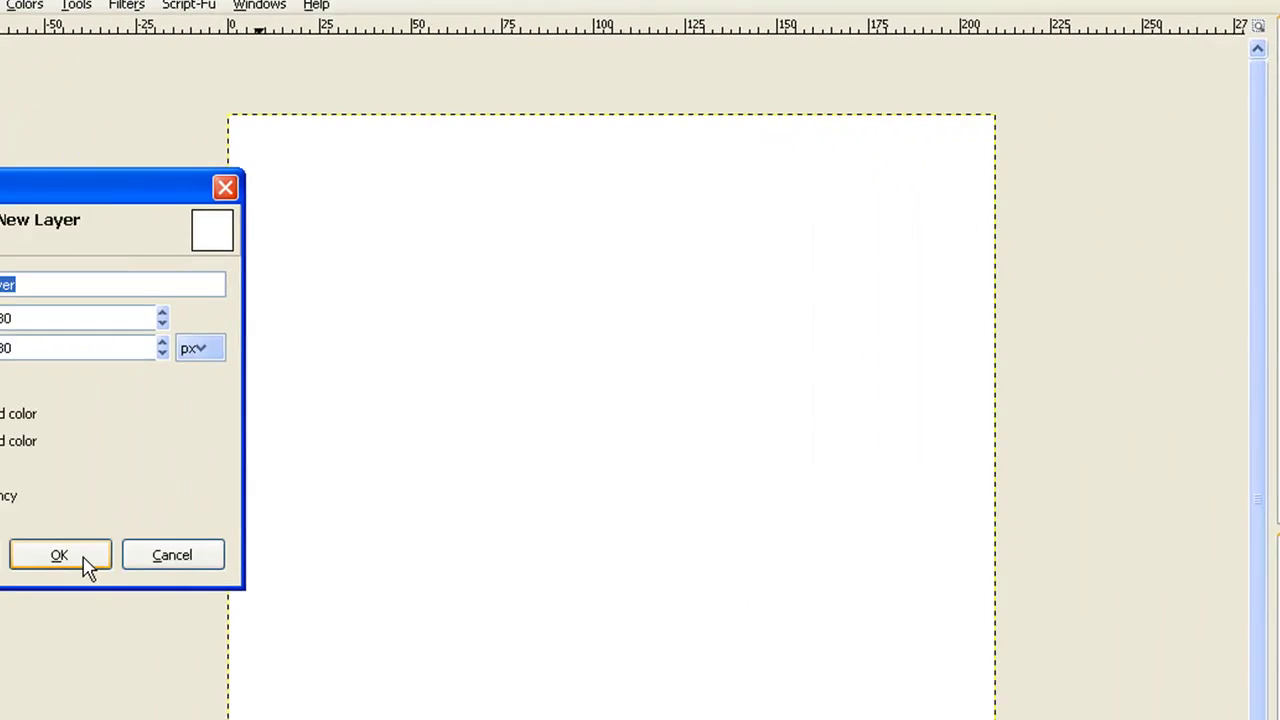
Step: Add a transparent layer at full image size and place a horizontal guide at 50% of the image
click(200, 563)
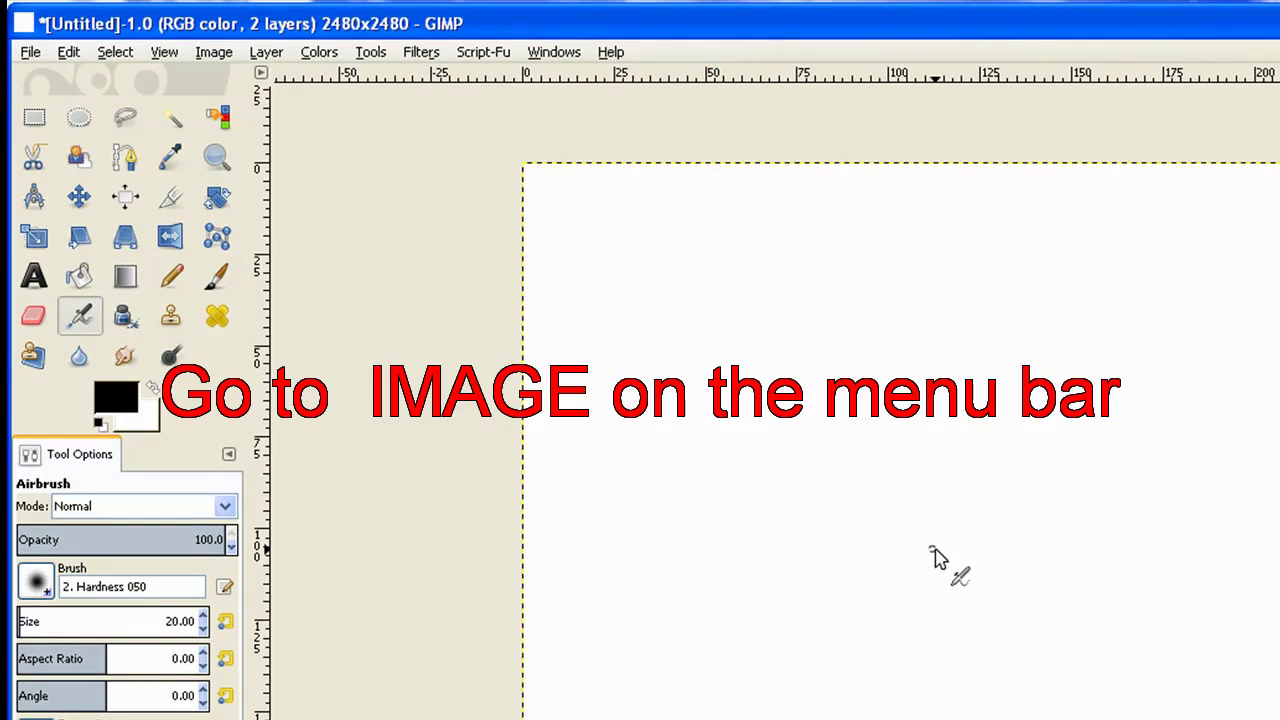
click(212, 55)
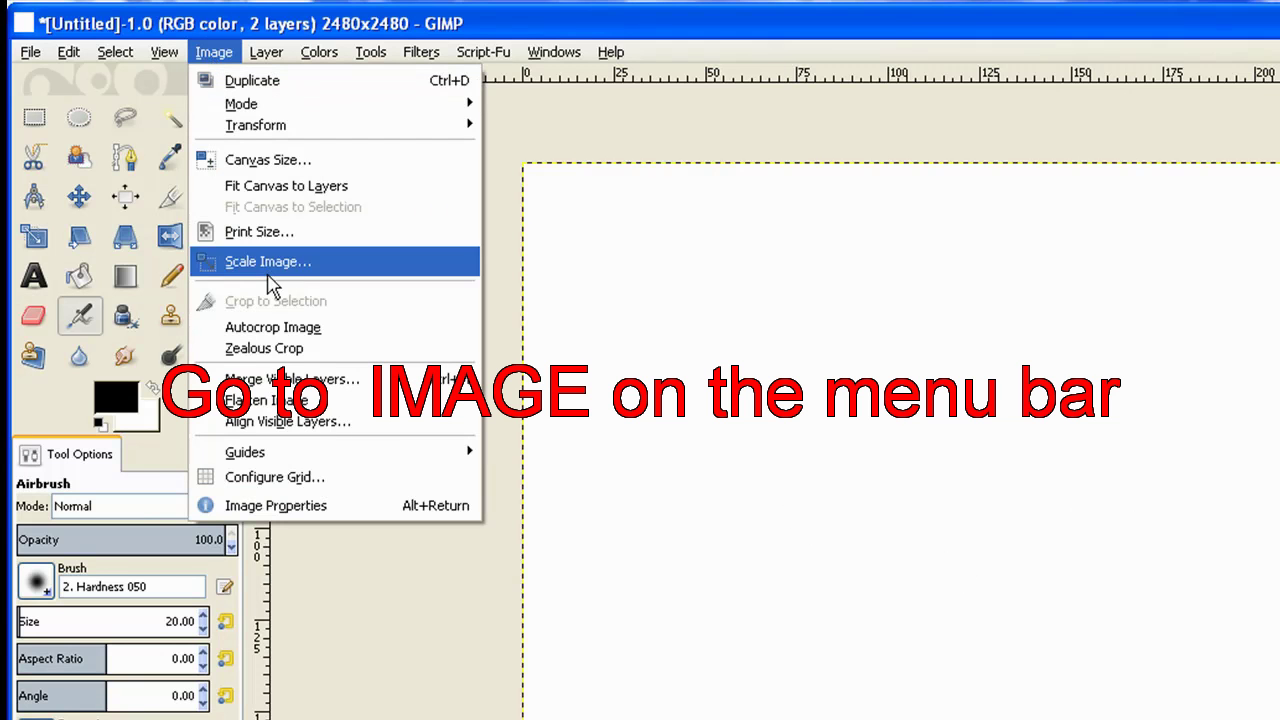
mouse_move(275, 455)
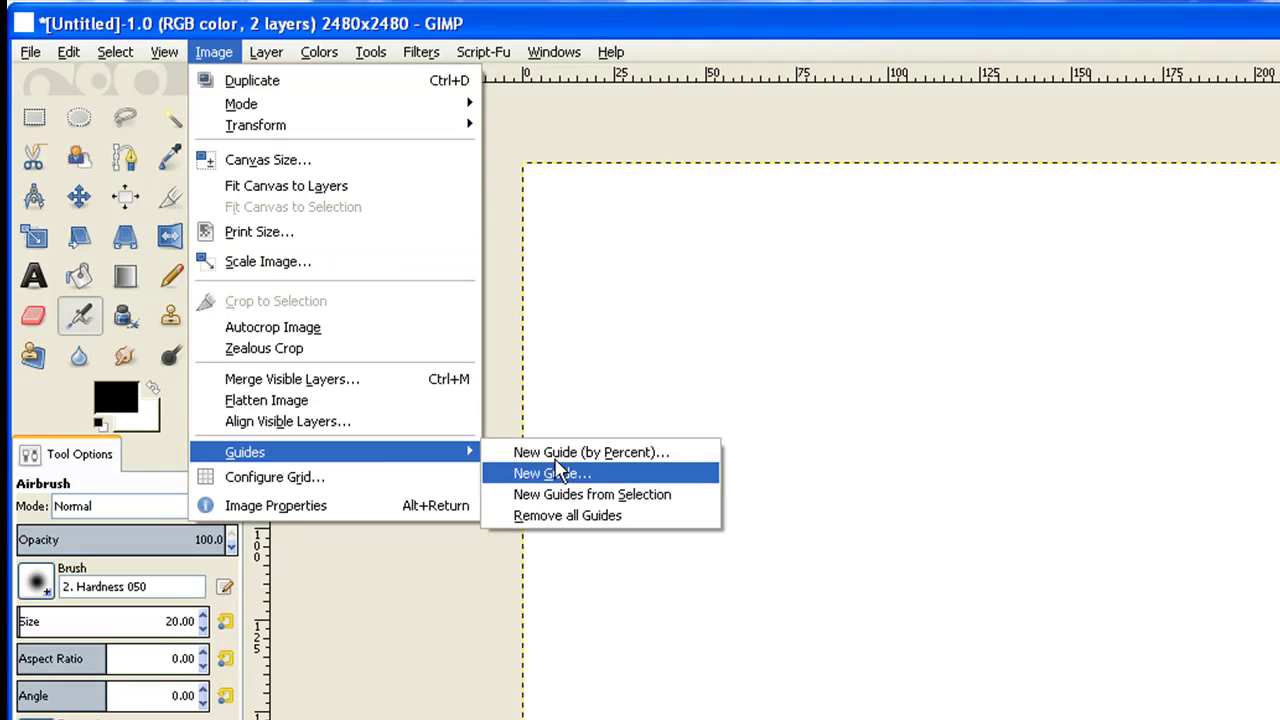
click(586, 453)
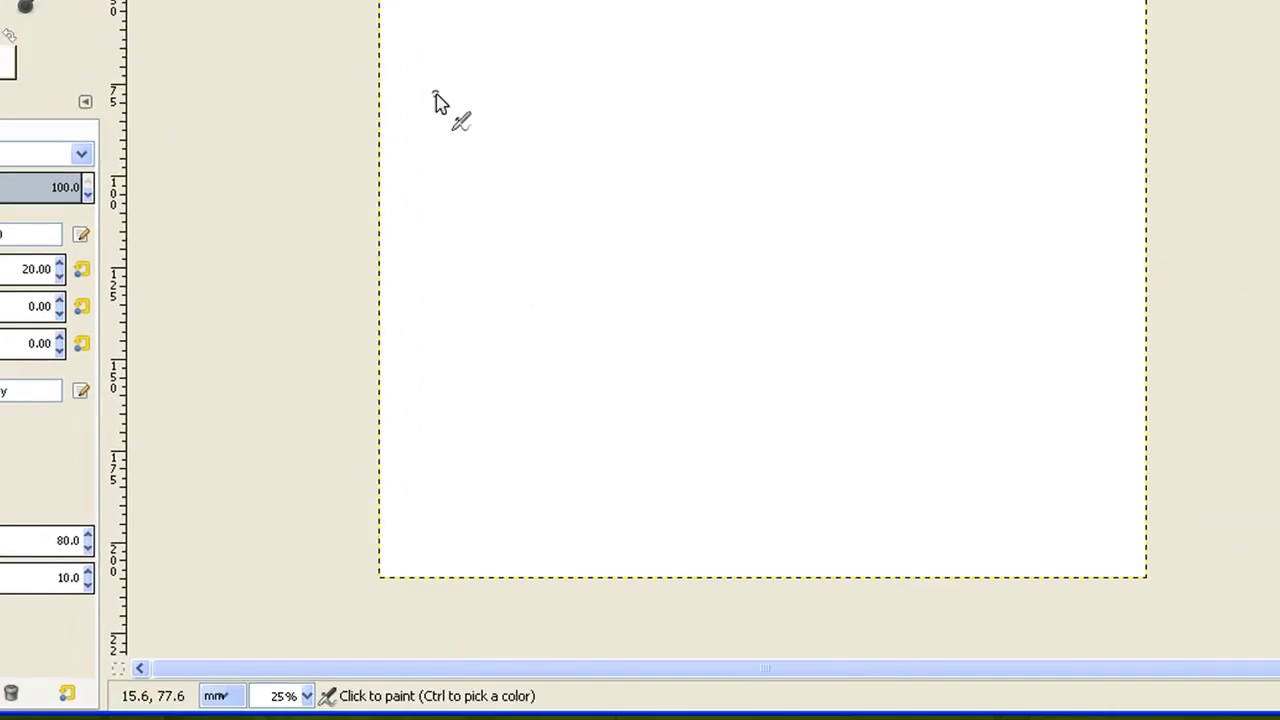
click(895, 710)
click(898, 706)
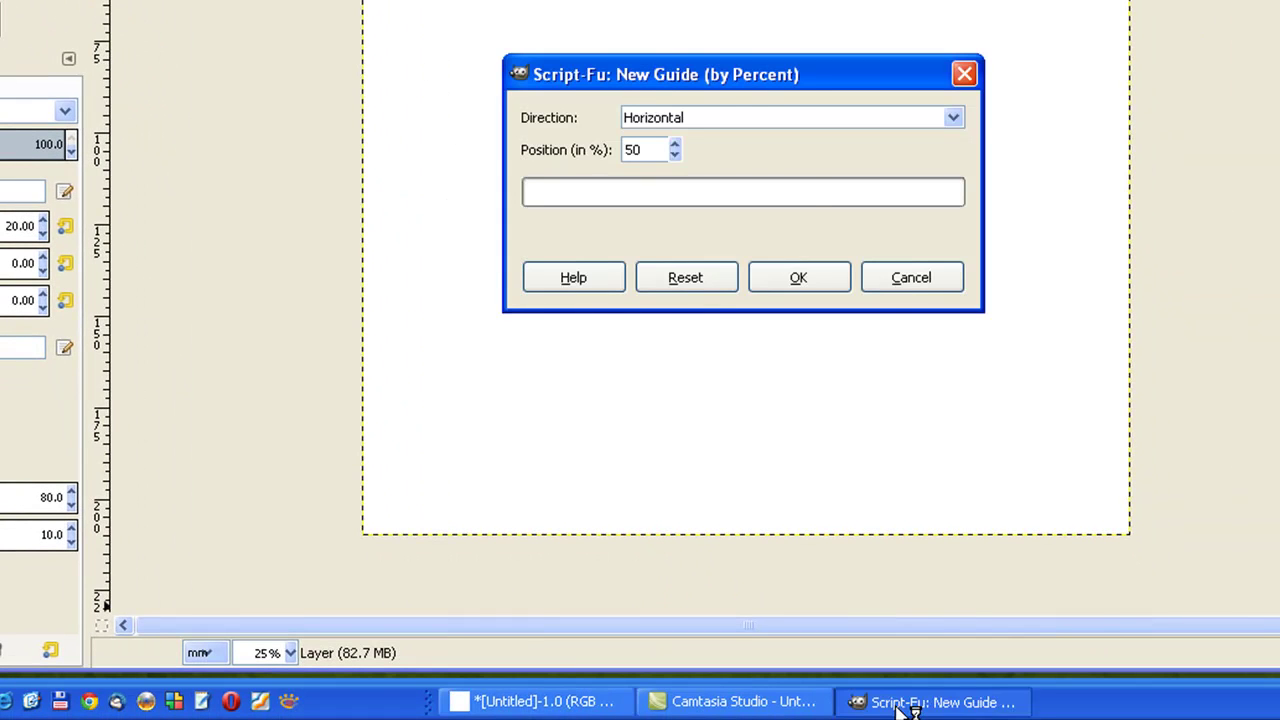
drag(795, 79, 774, 44)
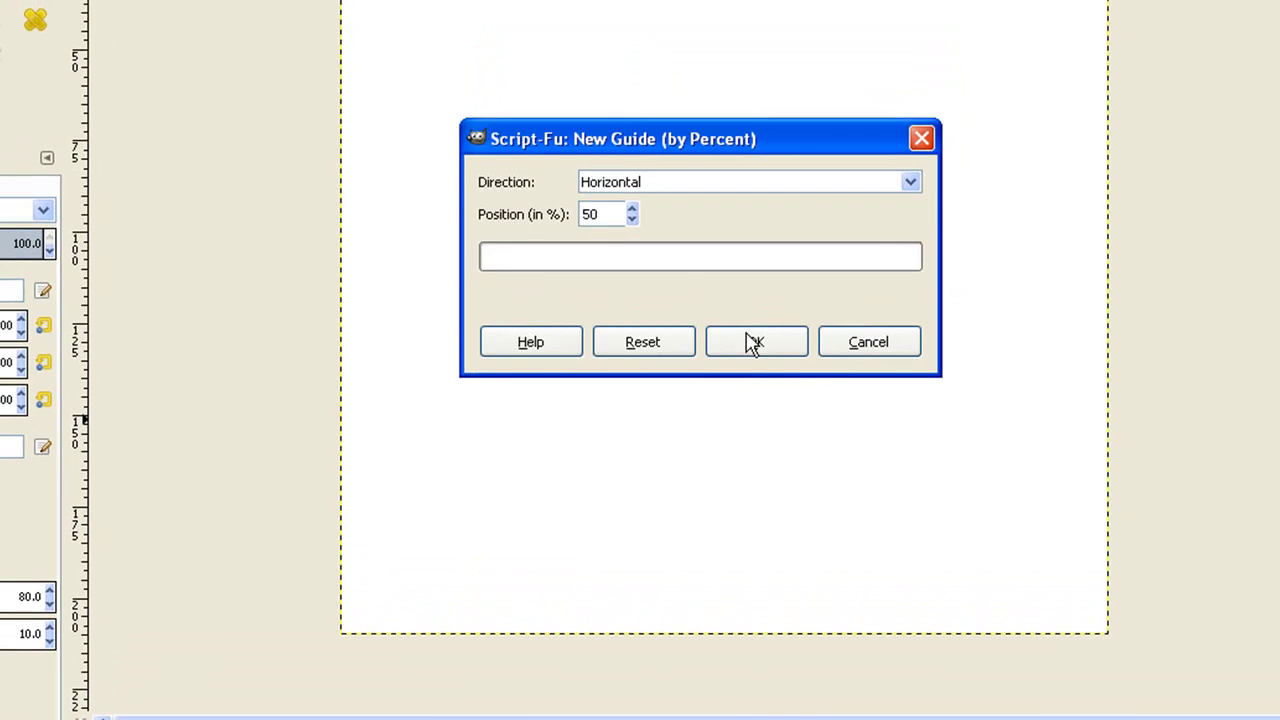
click(668, 248)
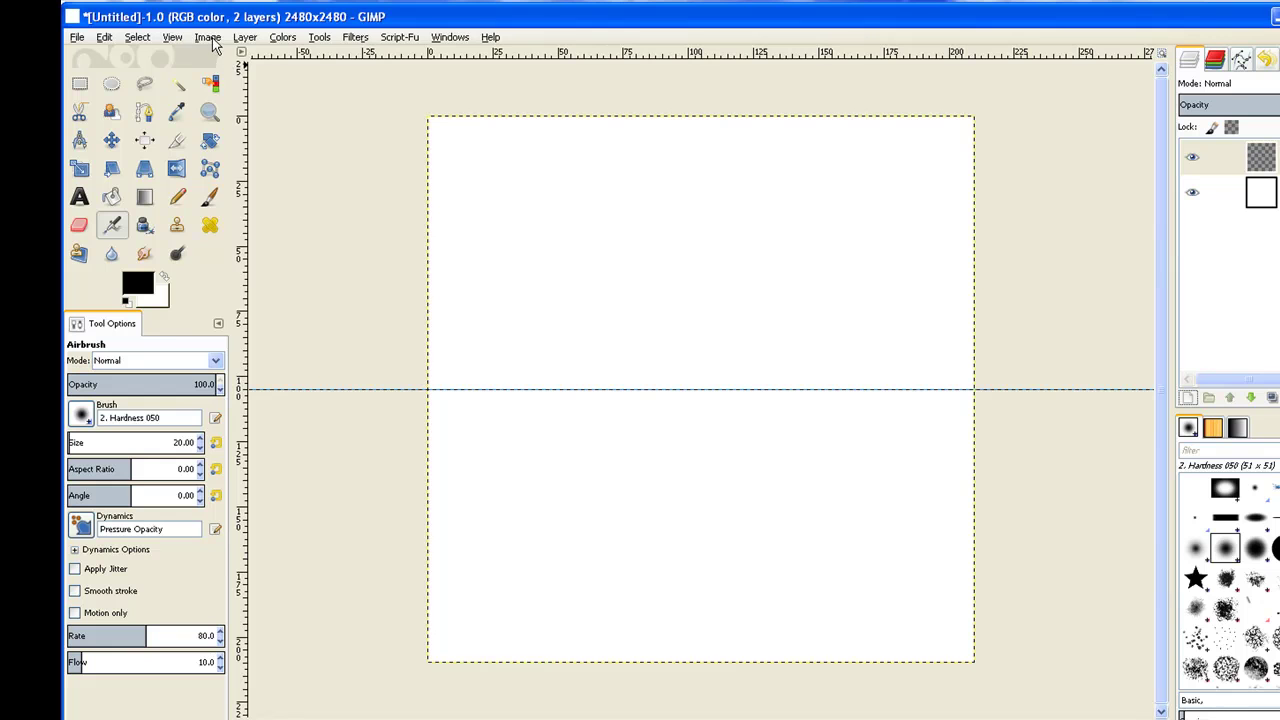
Step: Add a vertical guide at 50% of the image
click(208, 38)
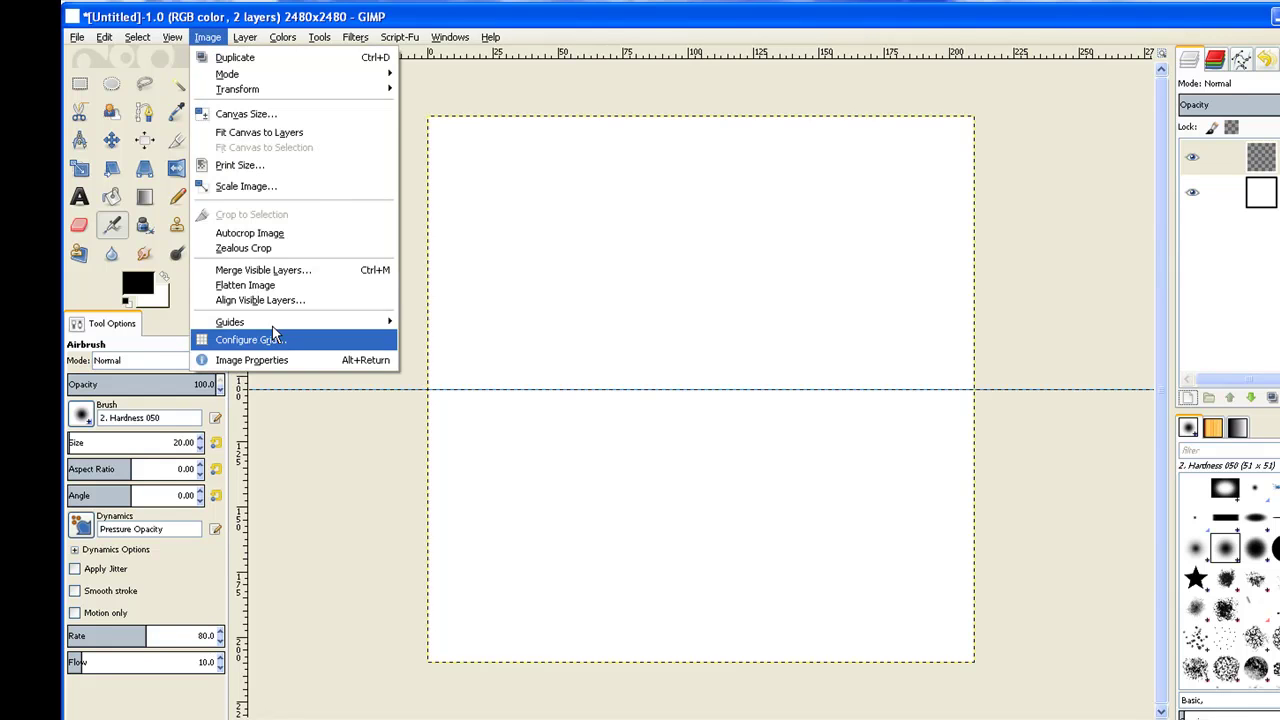
mouse_move(277, 322)
click(424, 324)
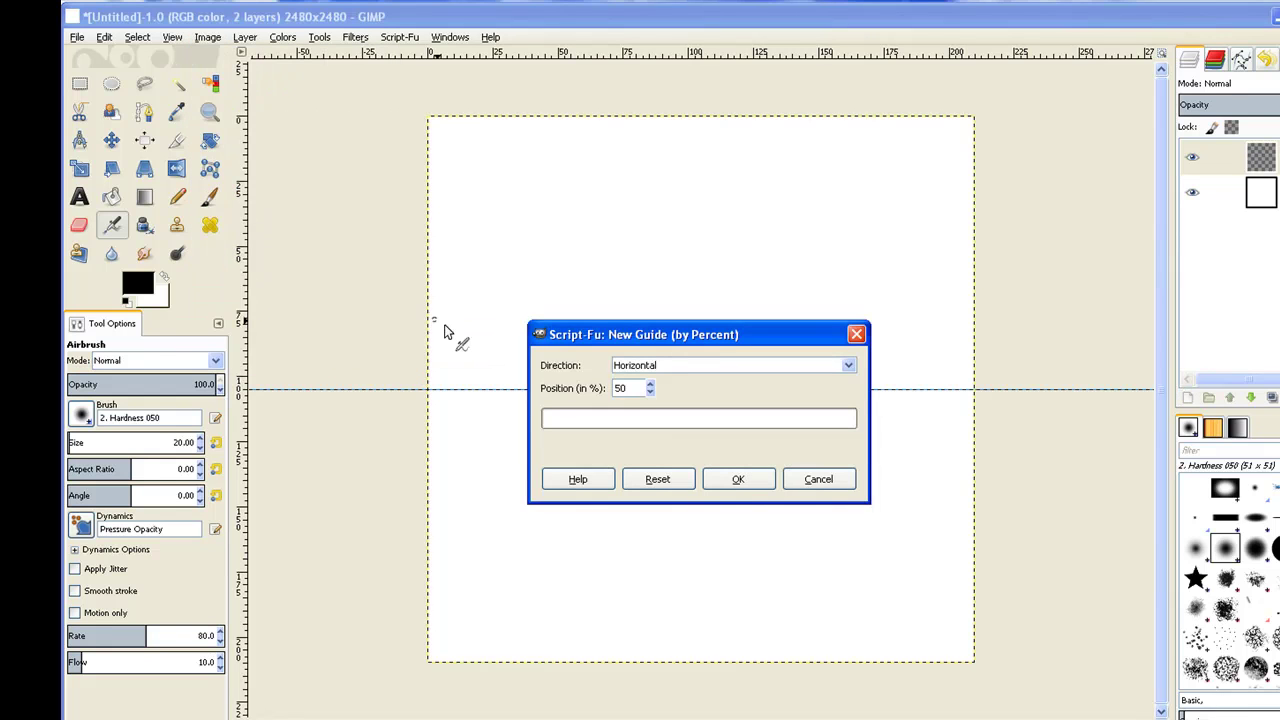
click(853, 366)
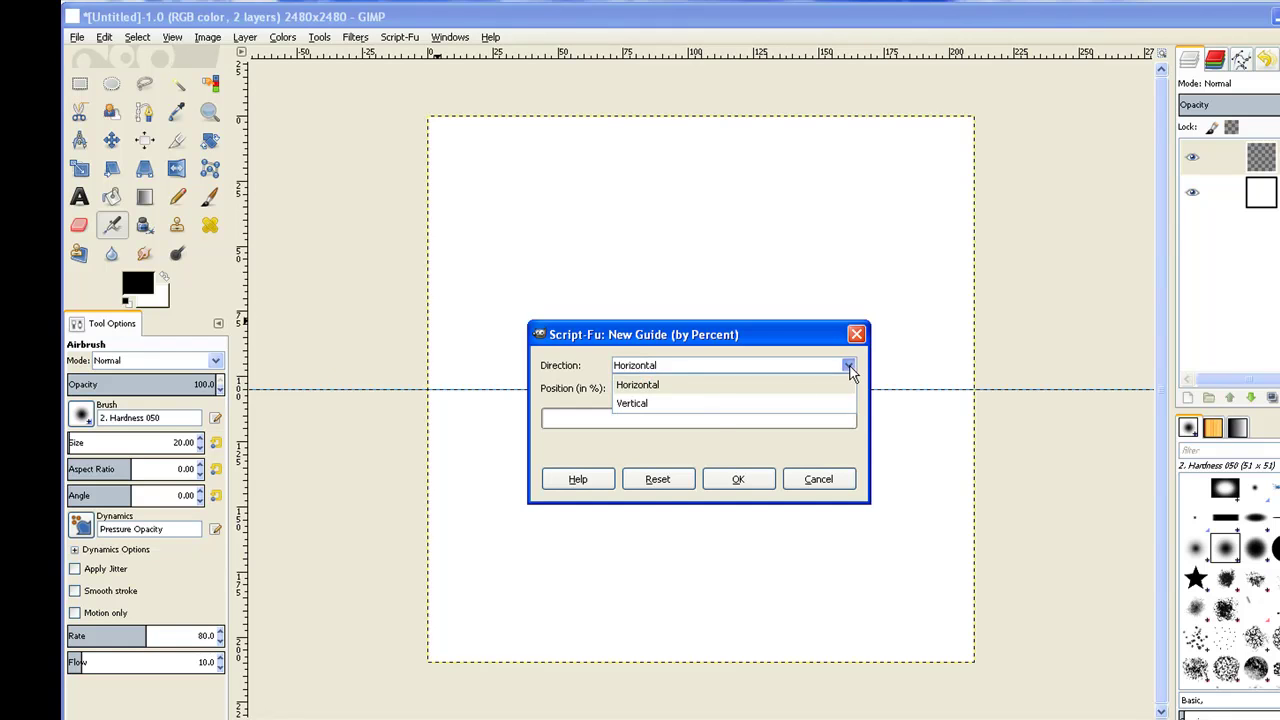
click(683, 403)
click(741, 481)
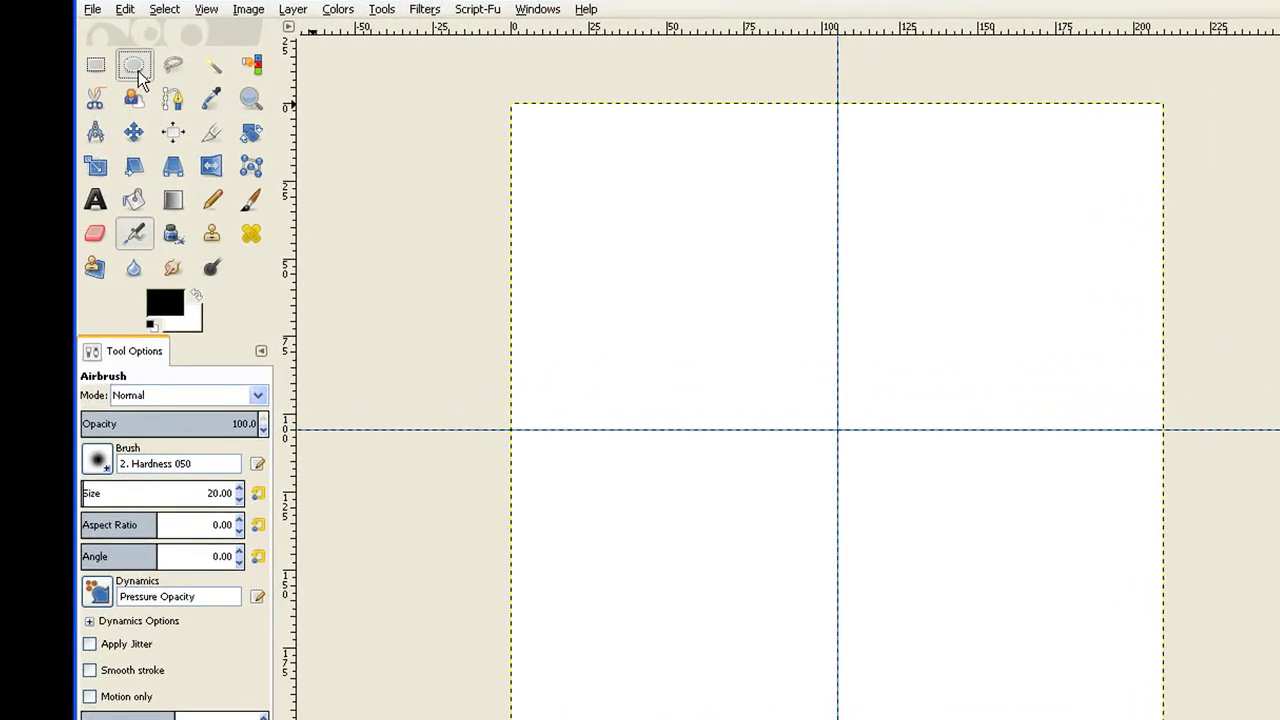
Step: Draw a circular selection about 177 mm across from the guide intersection, using Ellipse Select expanding from center with a fixed 1:1 aspect ratio
click(114, 85)
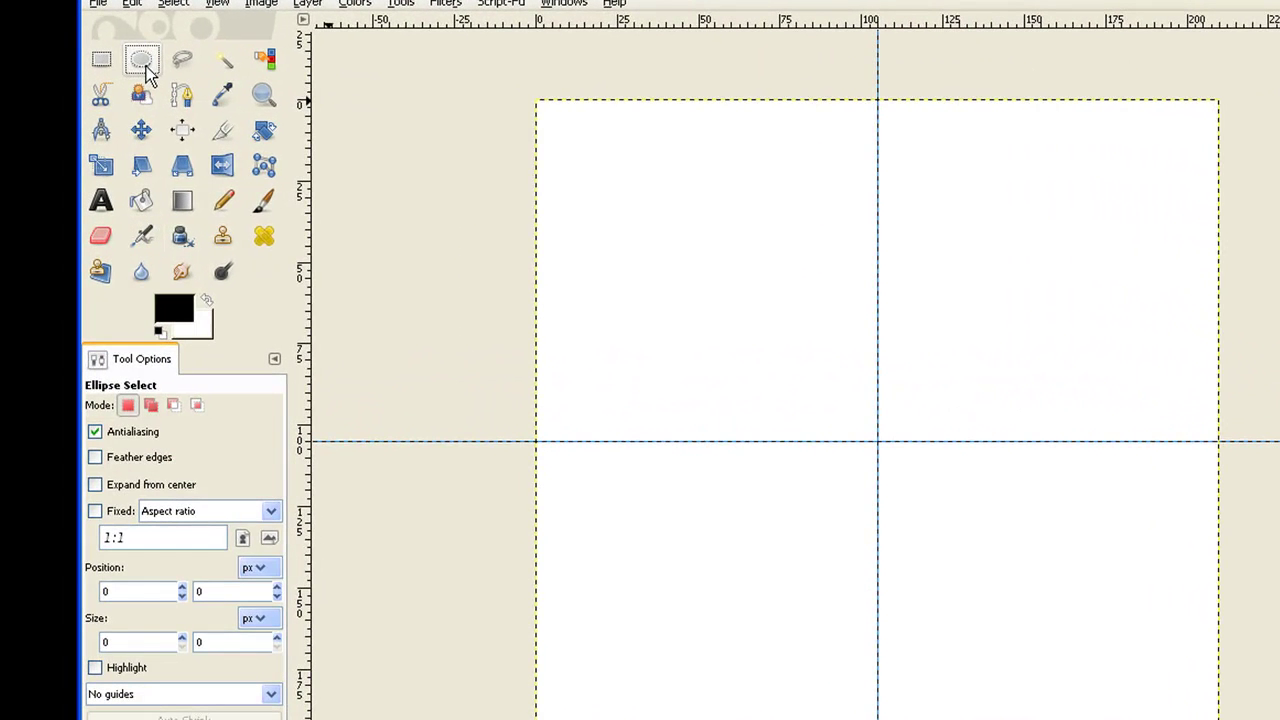
click(95, 485)
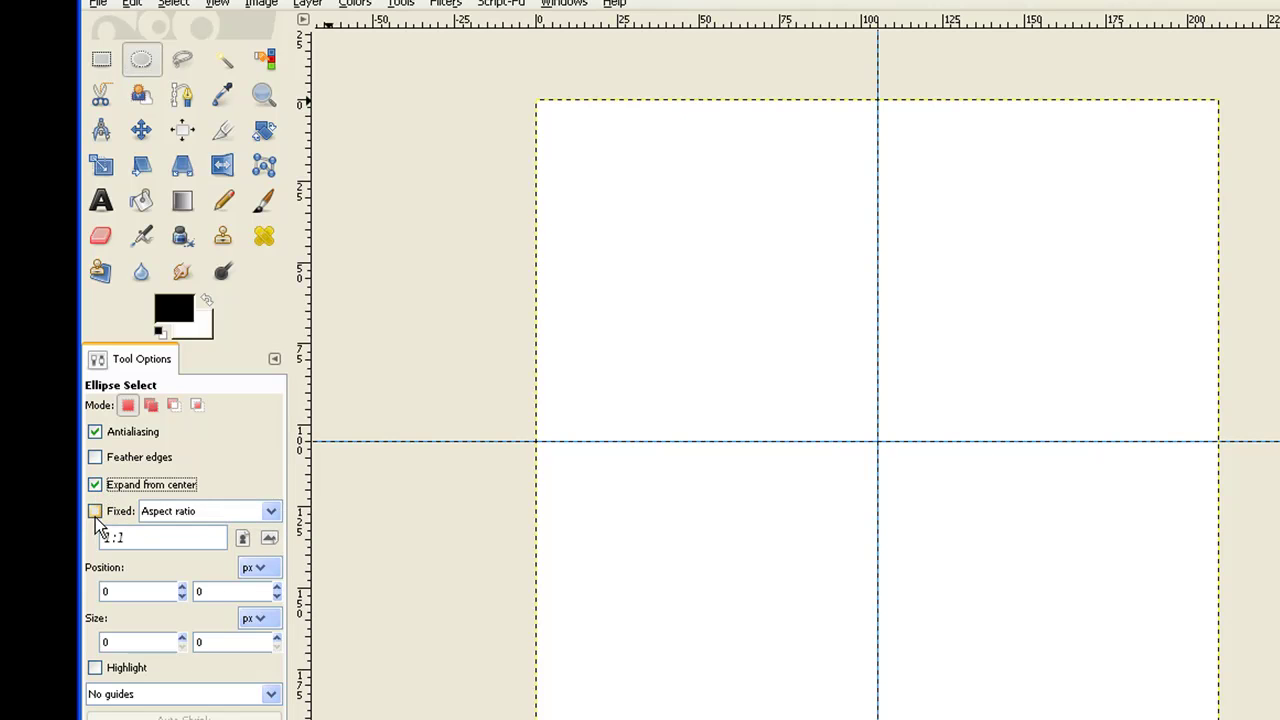
click(95, 512)
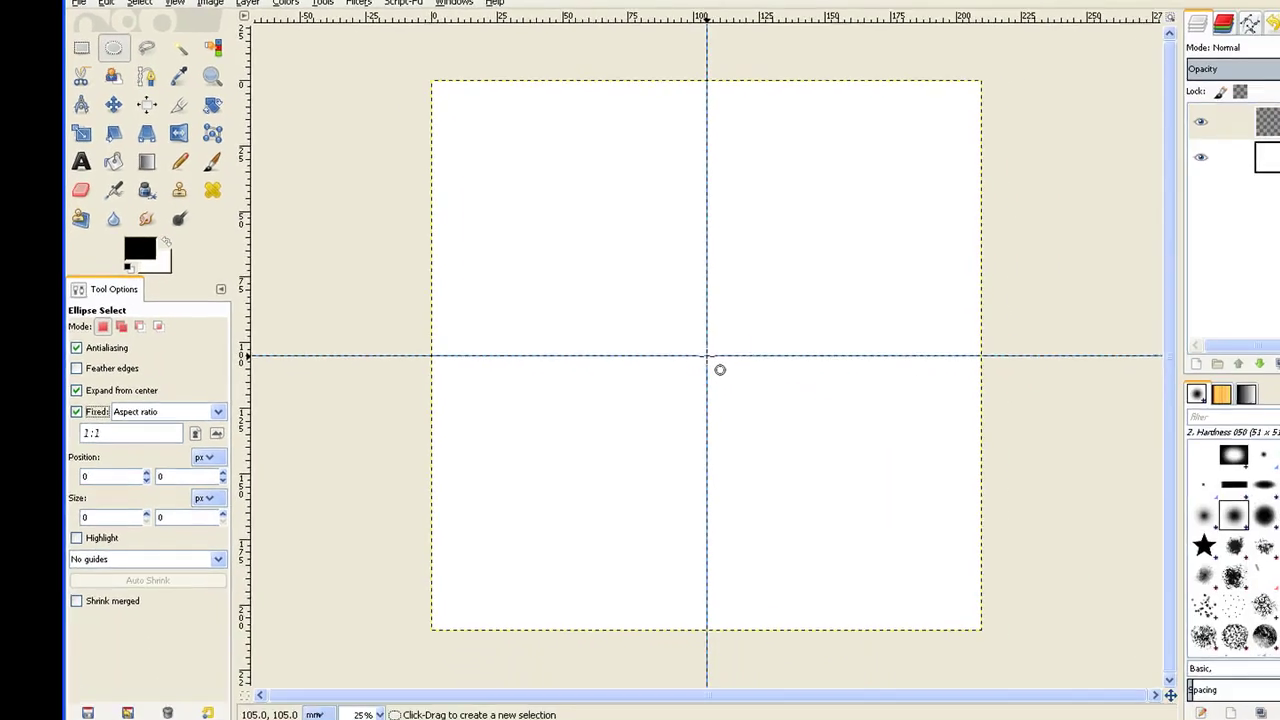
drag(878, 441, 866, 297)
drag(660, 226, 656, 116)
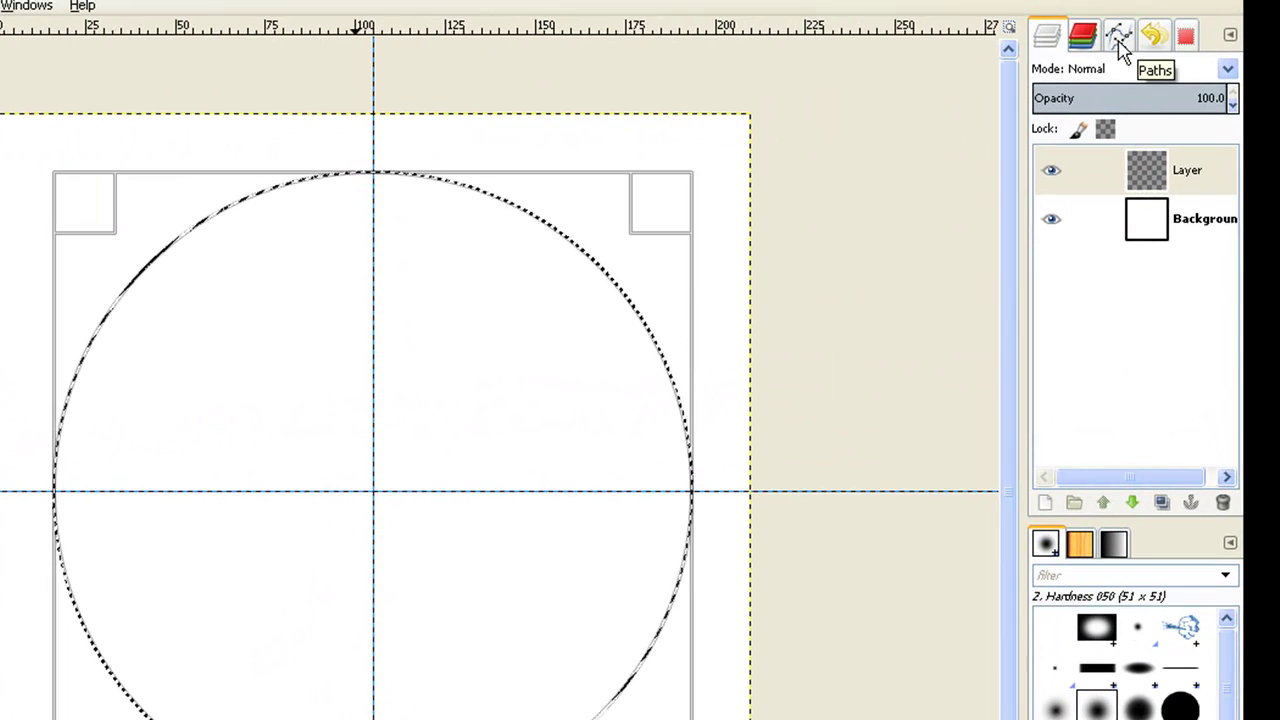
Step: Convert the circular selection to a path
click(1119, 38)
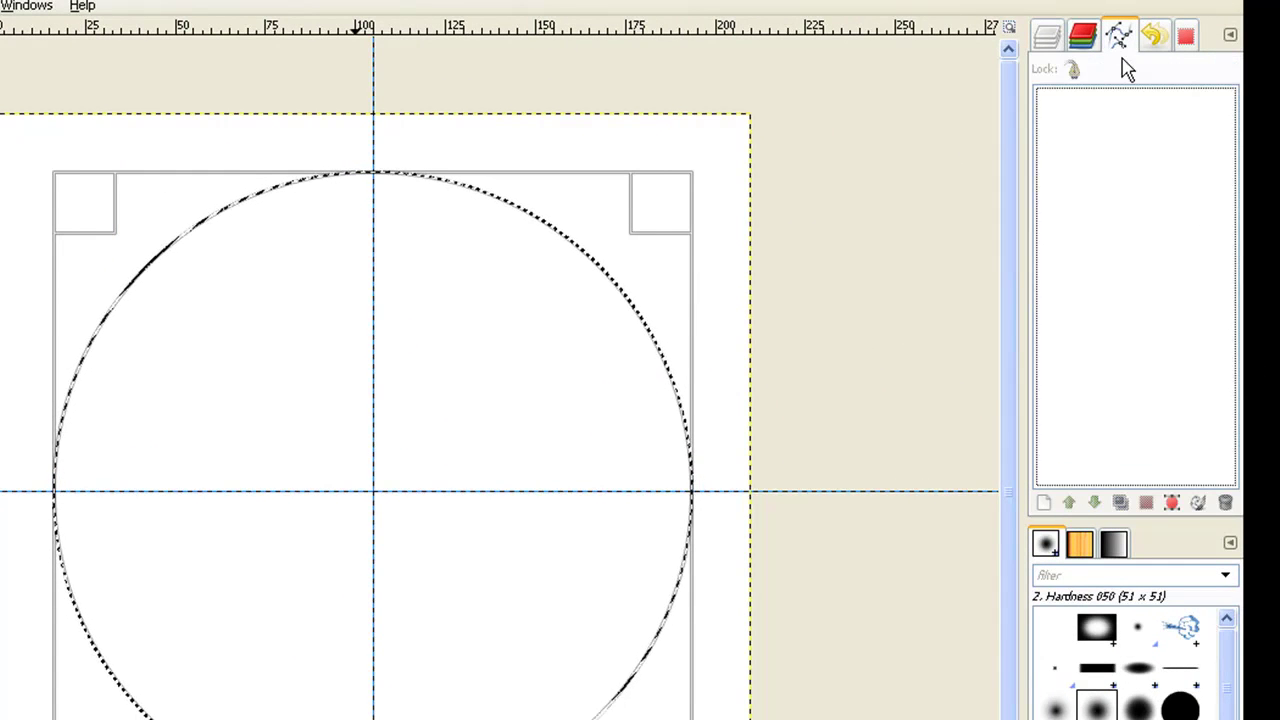
click(1172, 503)
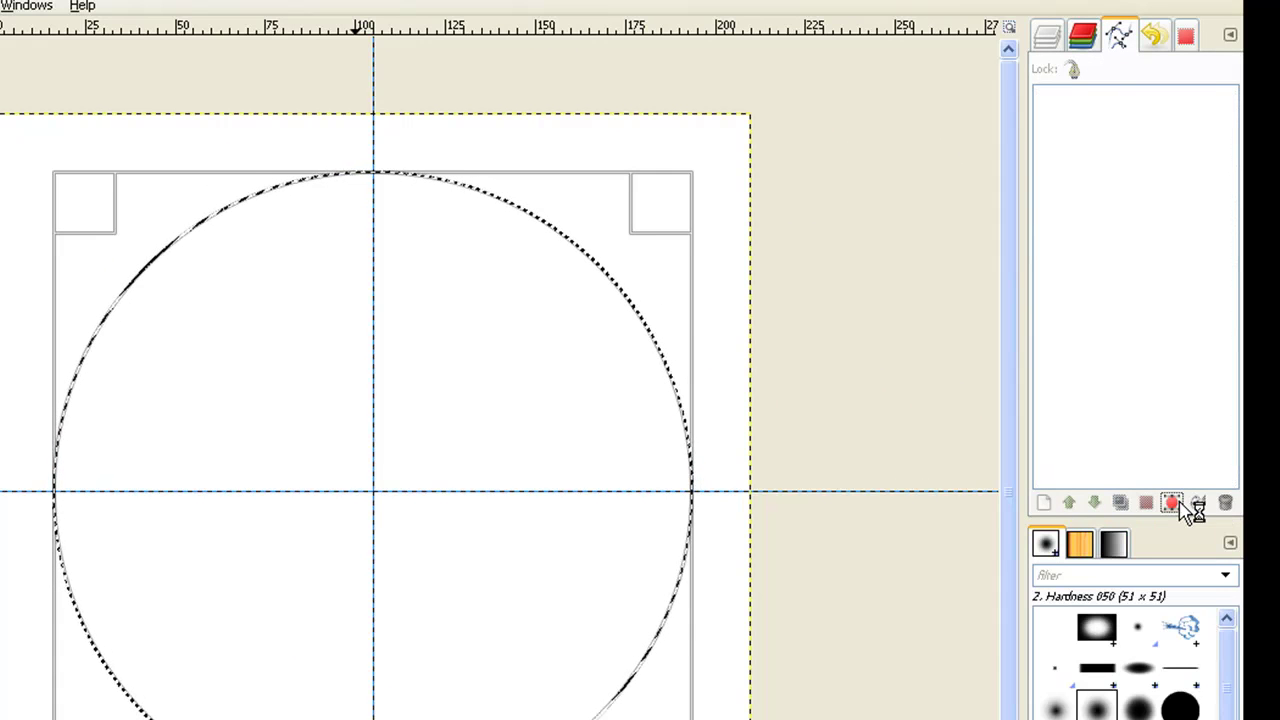
key(Escape)
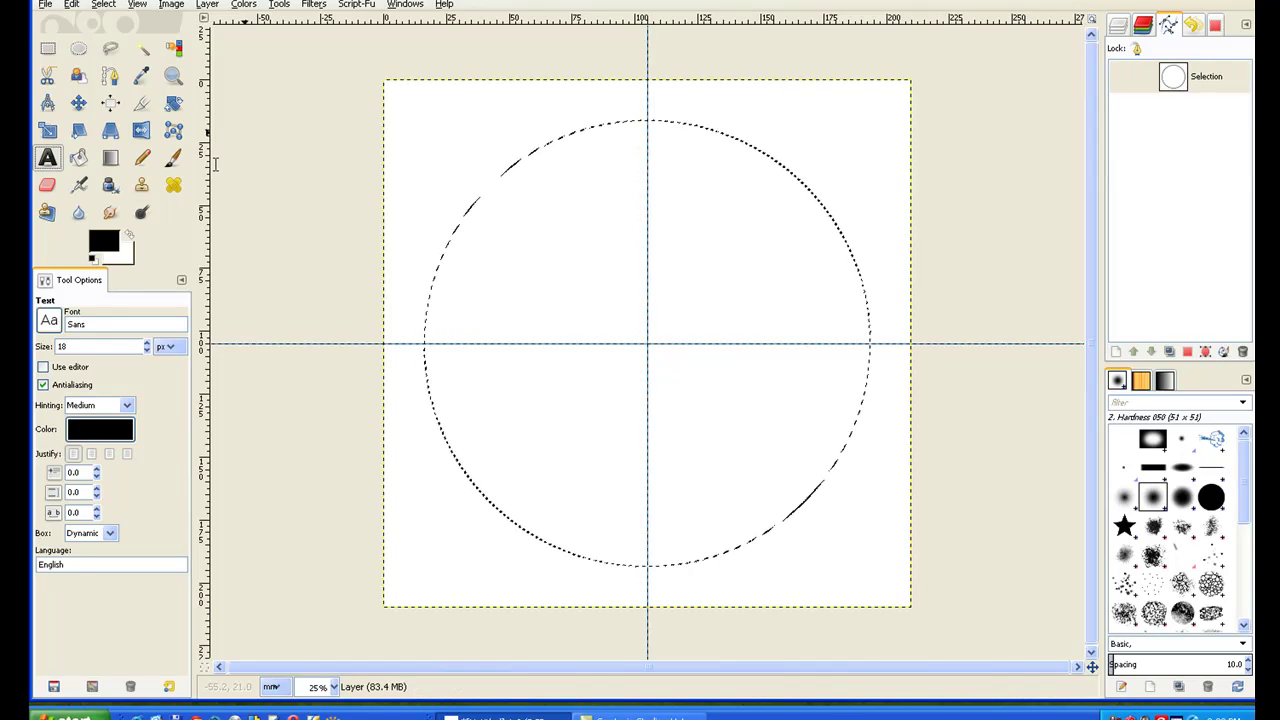
Step: Choose the Jagger SF font for the Text tool
click(47, 160)
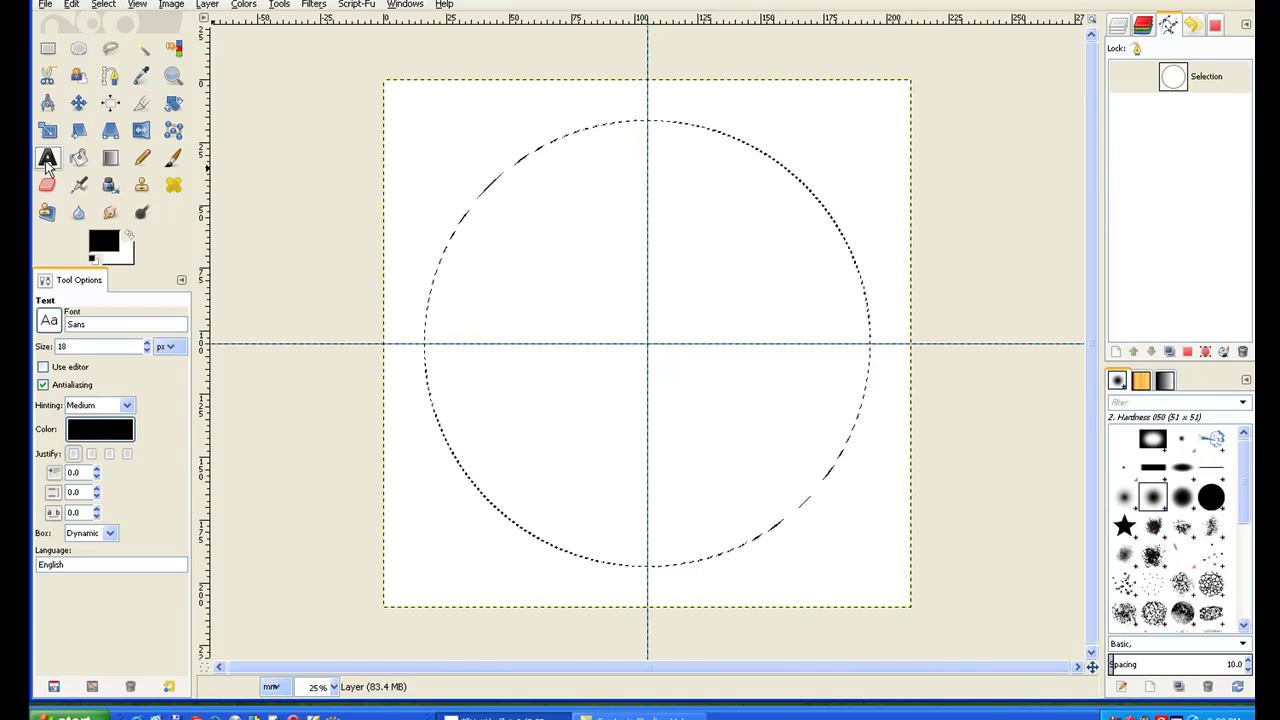
click(57, 328)
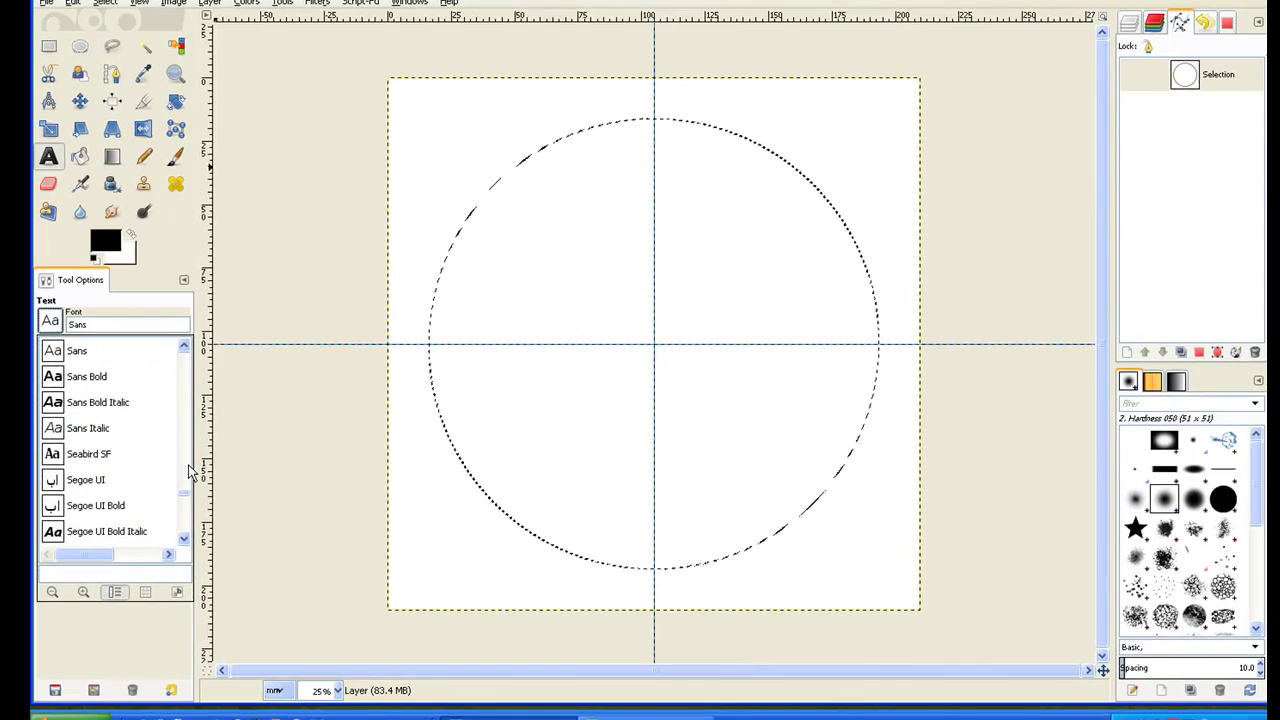
scroll(312, 485, down, 3)
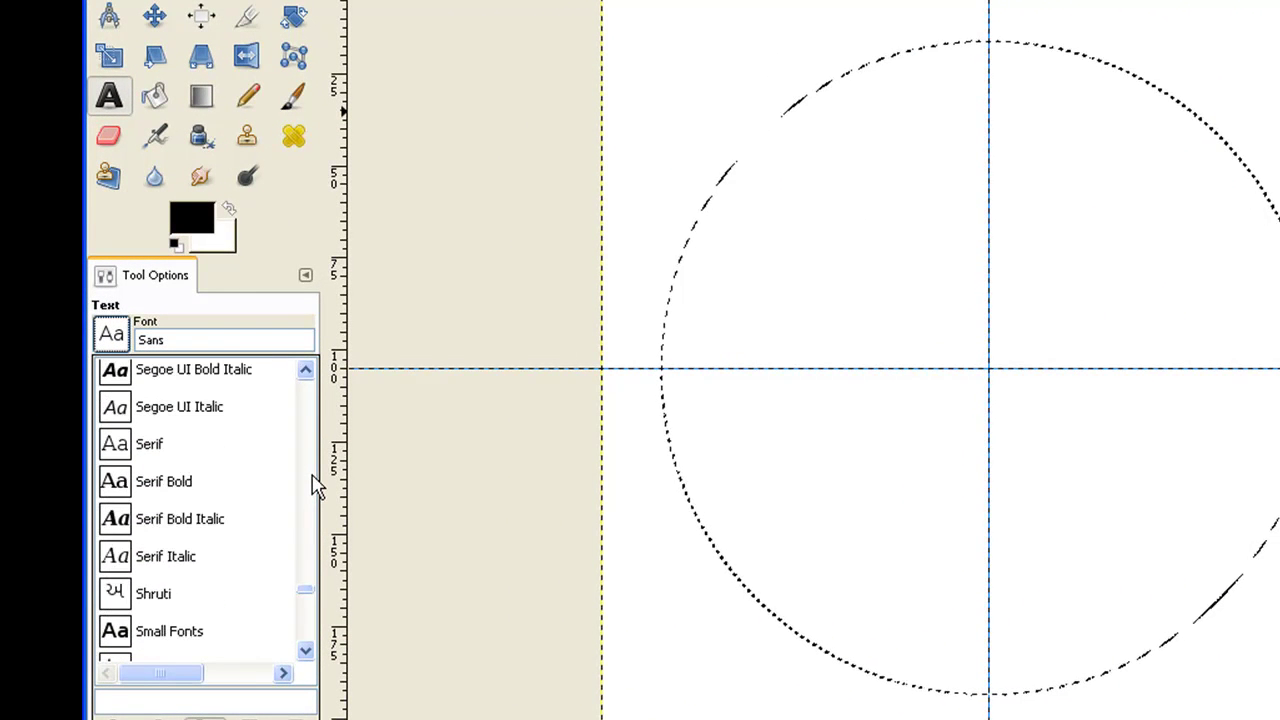
click(306, 371)
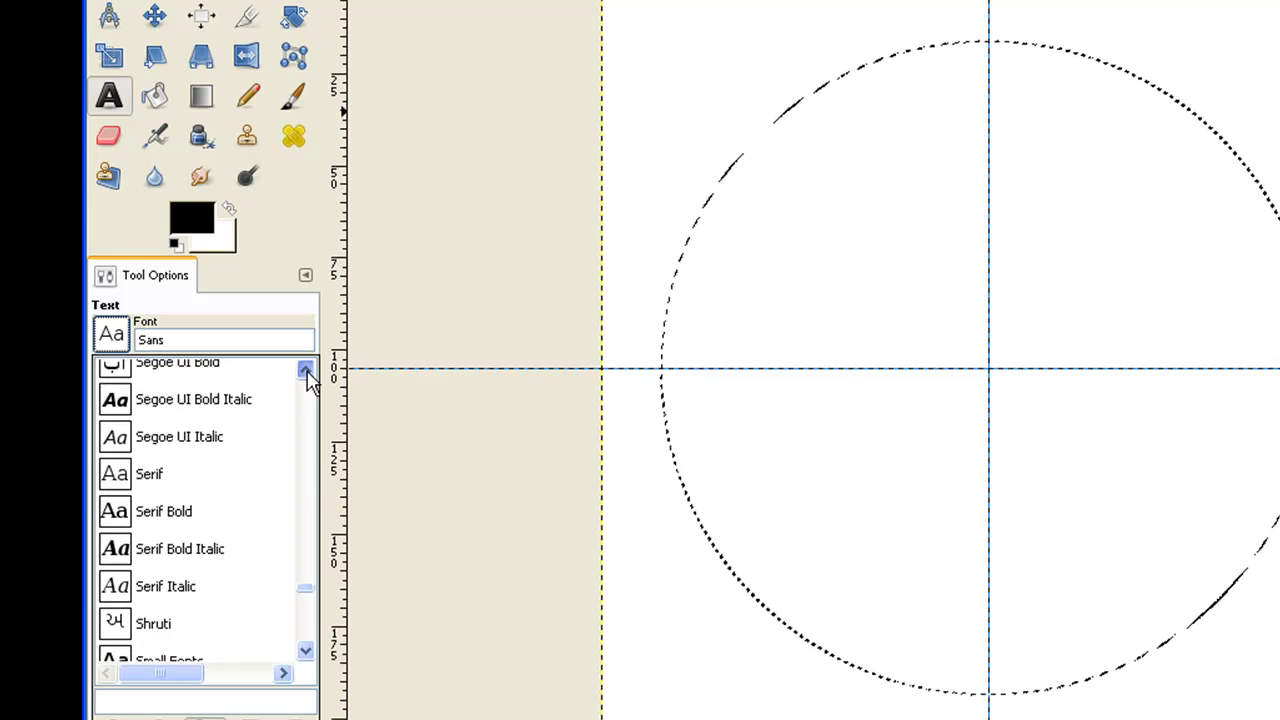
click(306, 371)
click(306, 371)
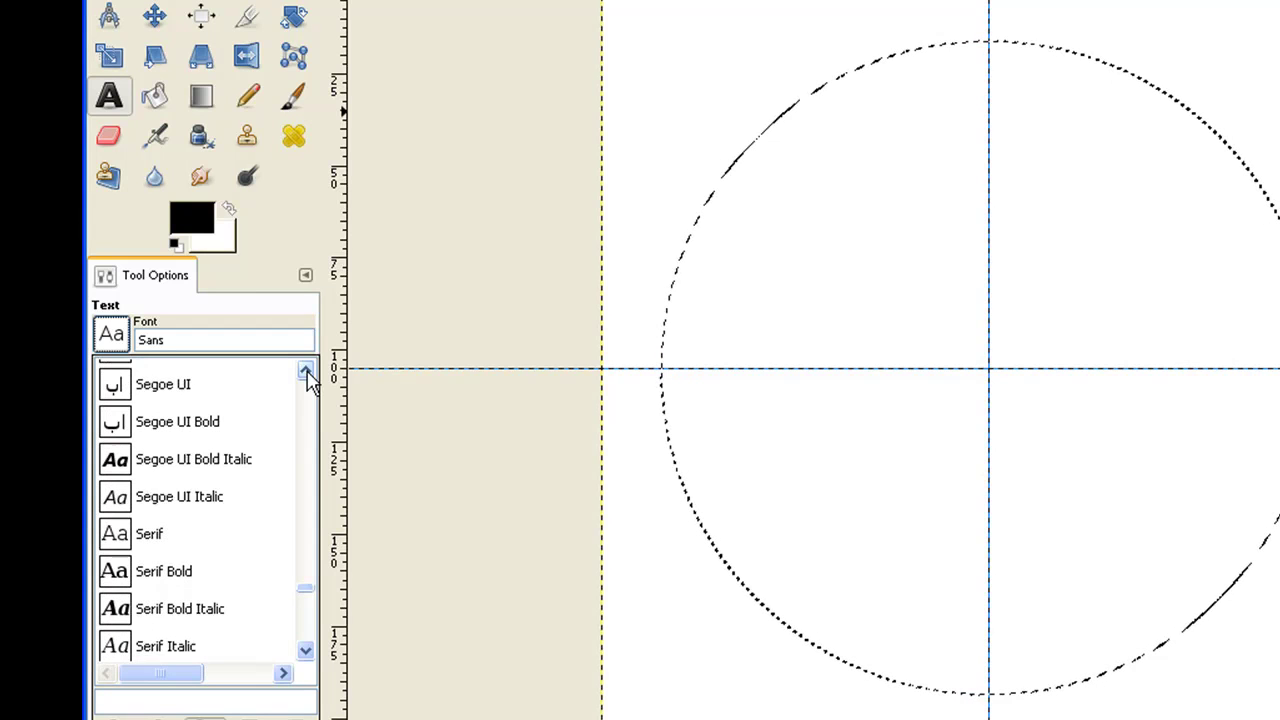
click(306, 371)
click(306, 371)
click(306, 371)
click(306, 371)
click(306, 371)
click(306, 371)
click(306, 371)
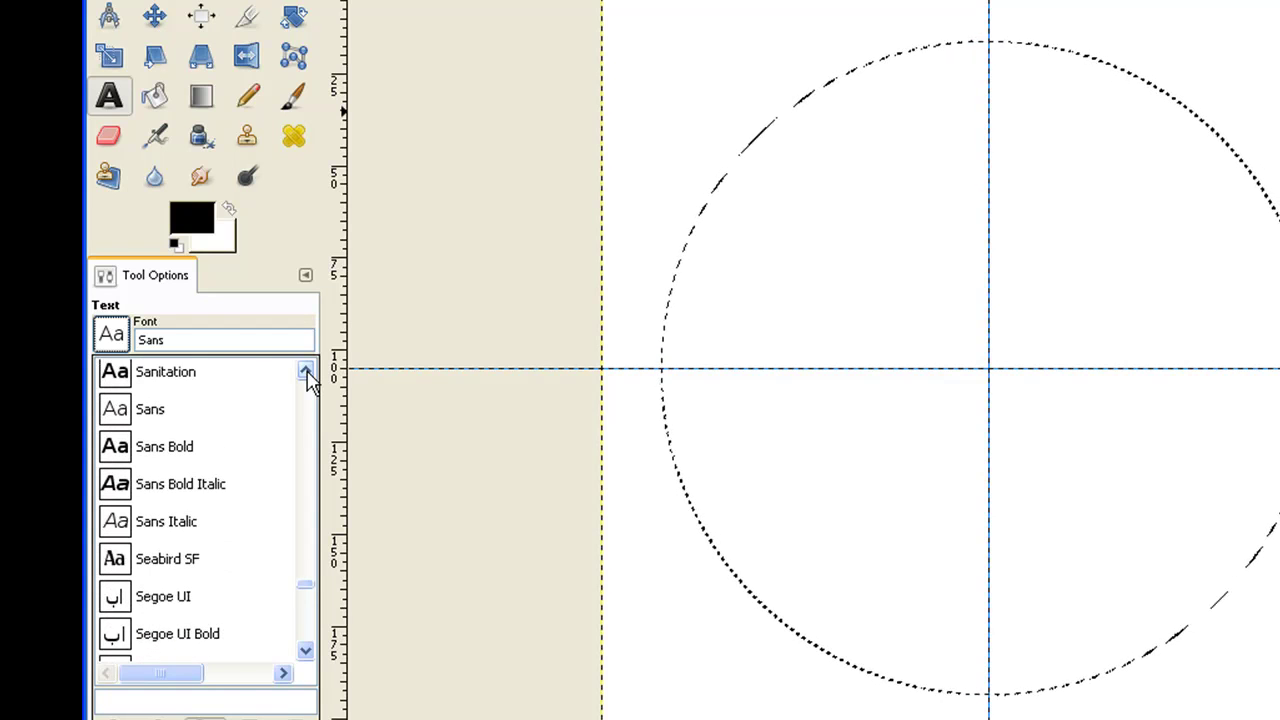
click(306, 371)
click(306, 371)
click(306, 371)
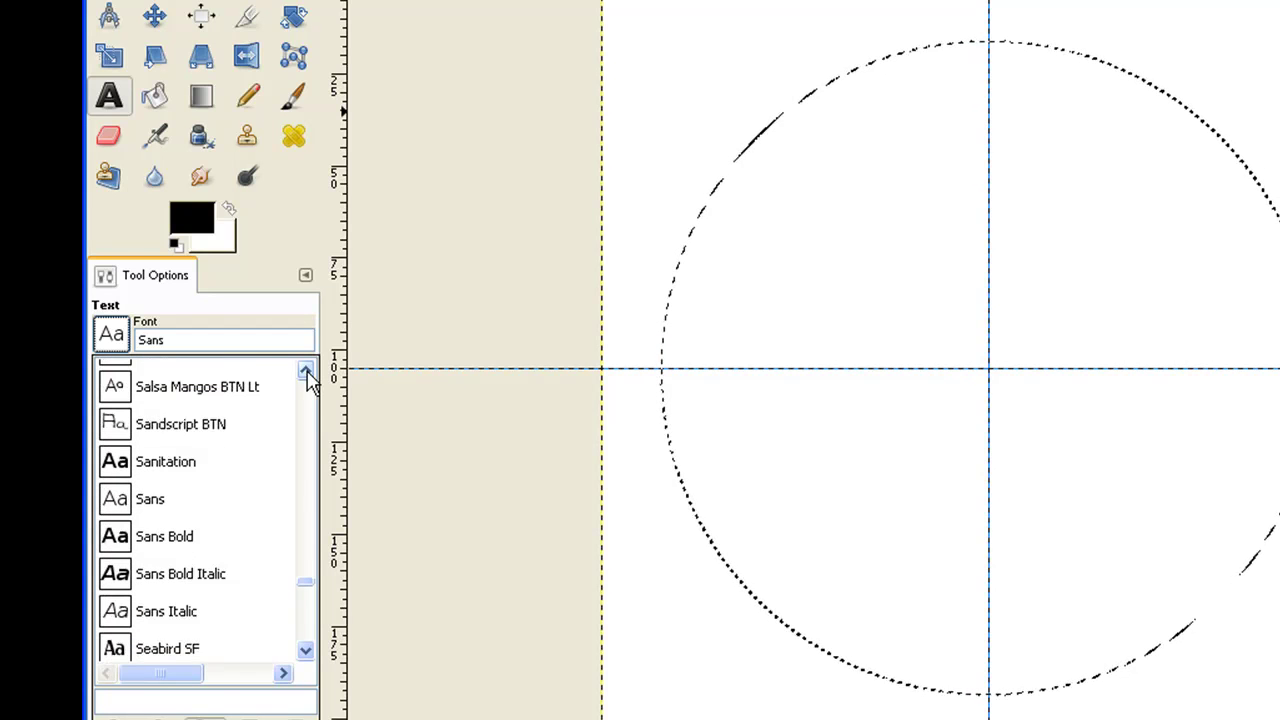
click(306, 371)
click(306, 371)
click(306, 371)
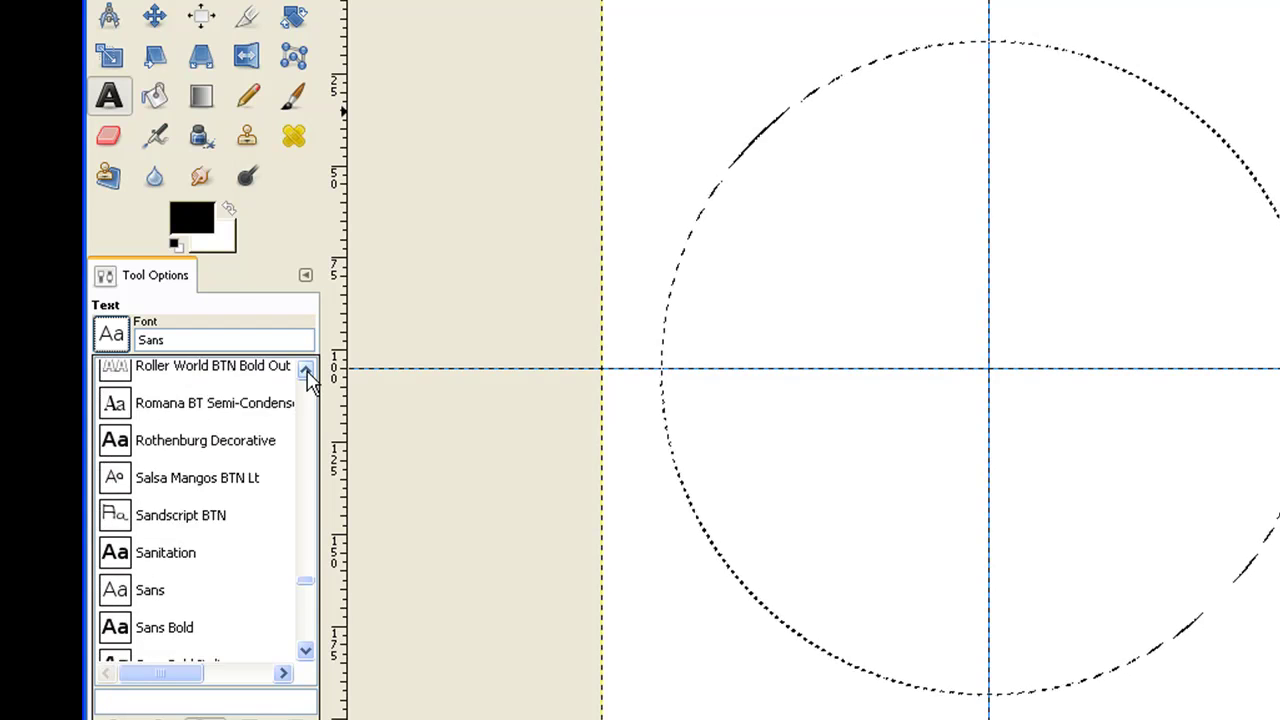
click(306, 371)
click(306, 371)
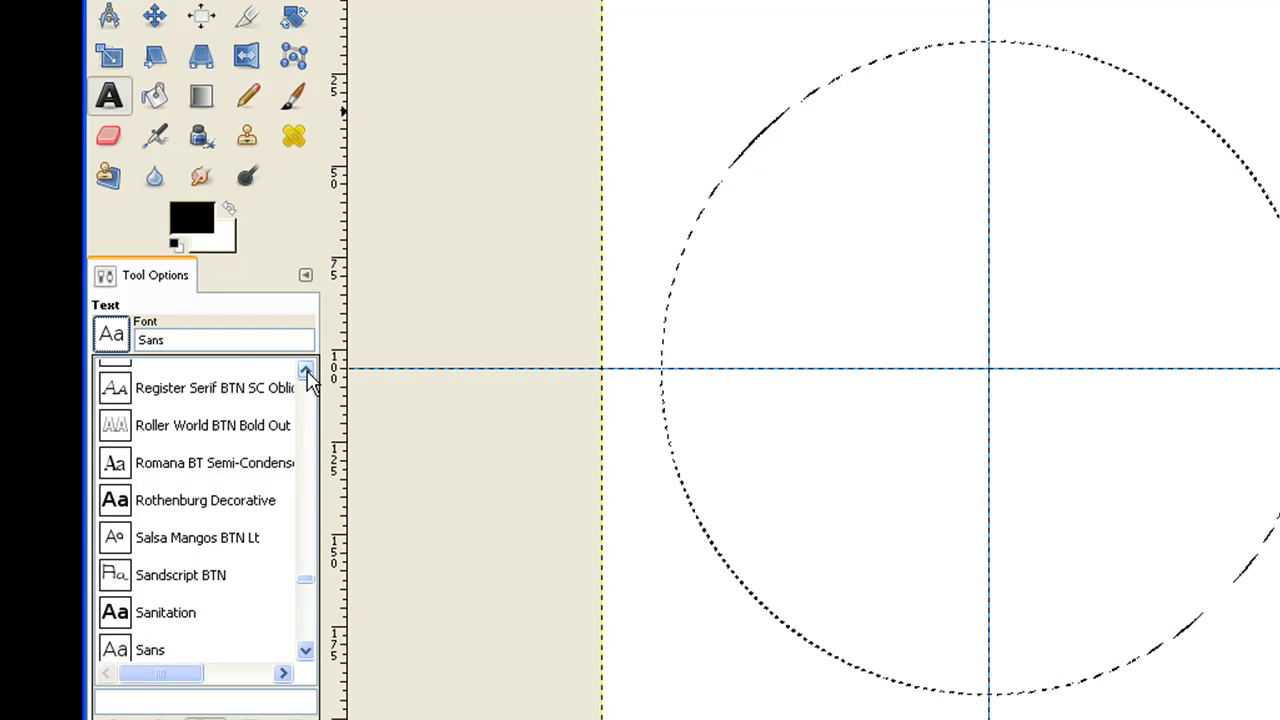
click(306, 371)
click(306, 371)
click(306, 371)
click(306, 371)
scroll(100, 428, up, 5)
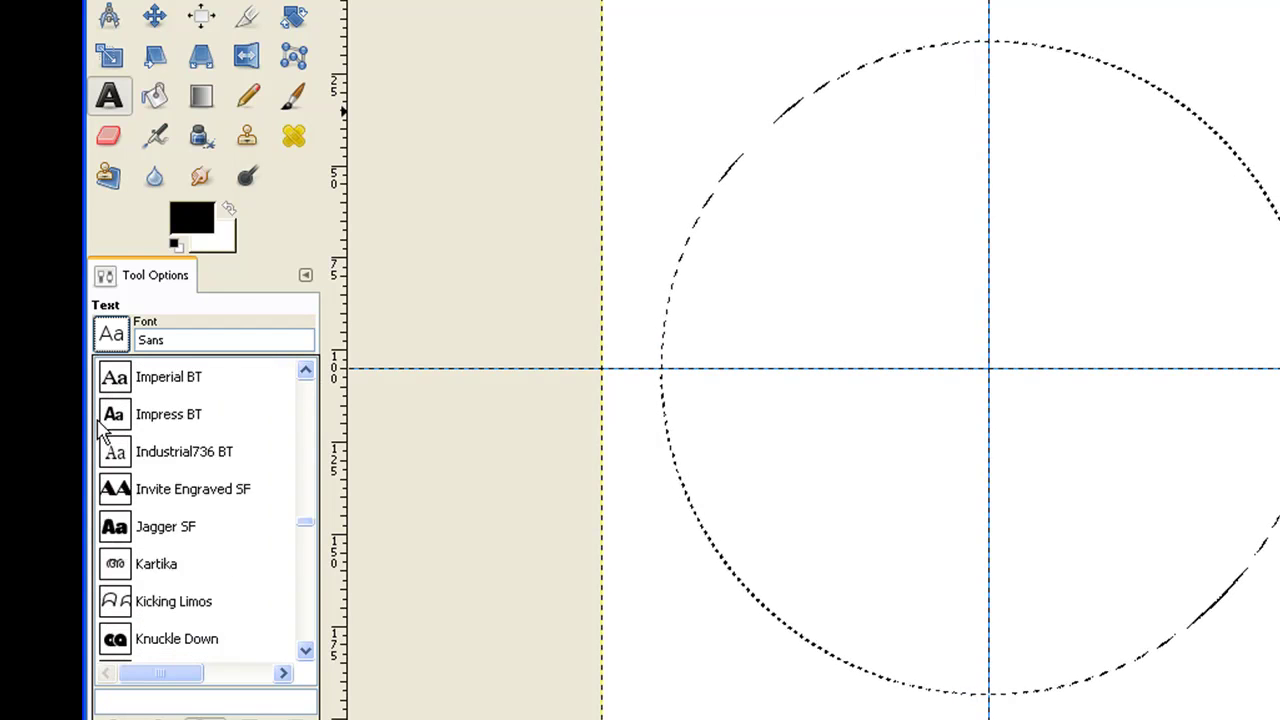
click(114, 536)
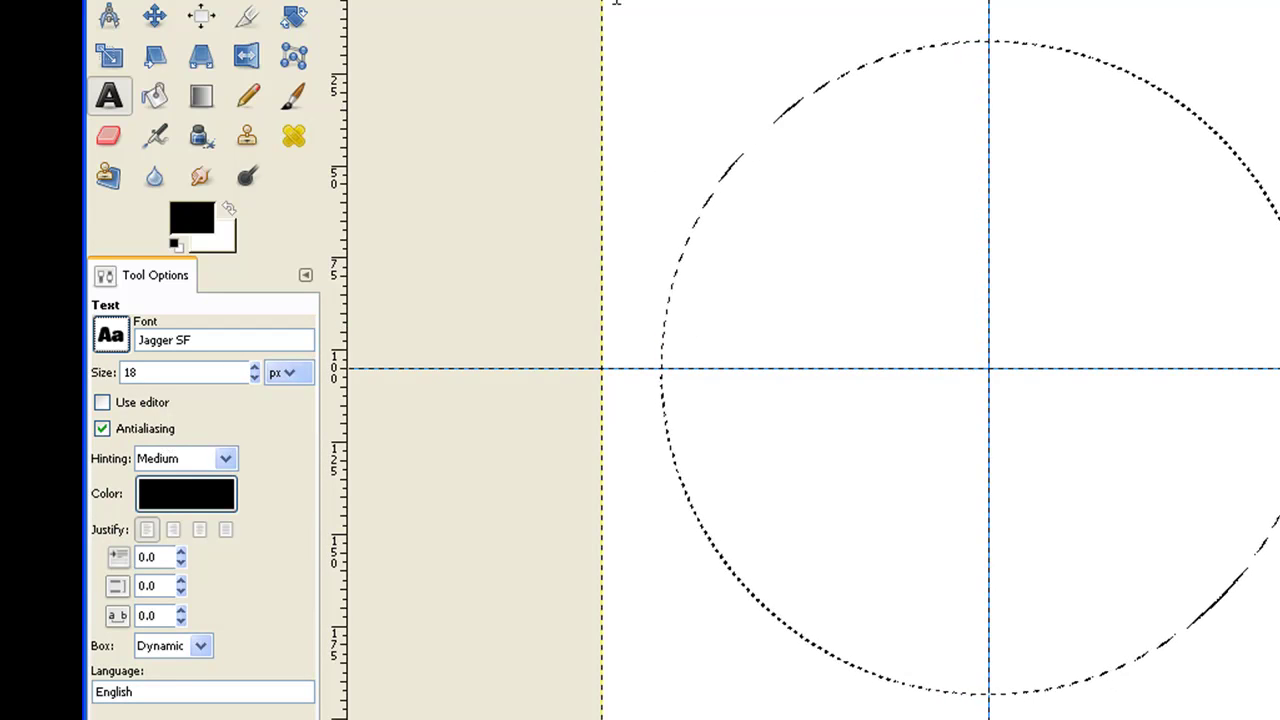
Step: Set the font size to 200 px and add the text "Text 3D Effect" inside the circle
drag(205, 373, 98, 382)
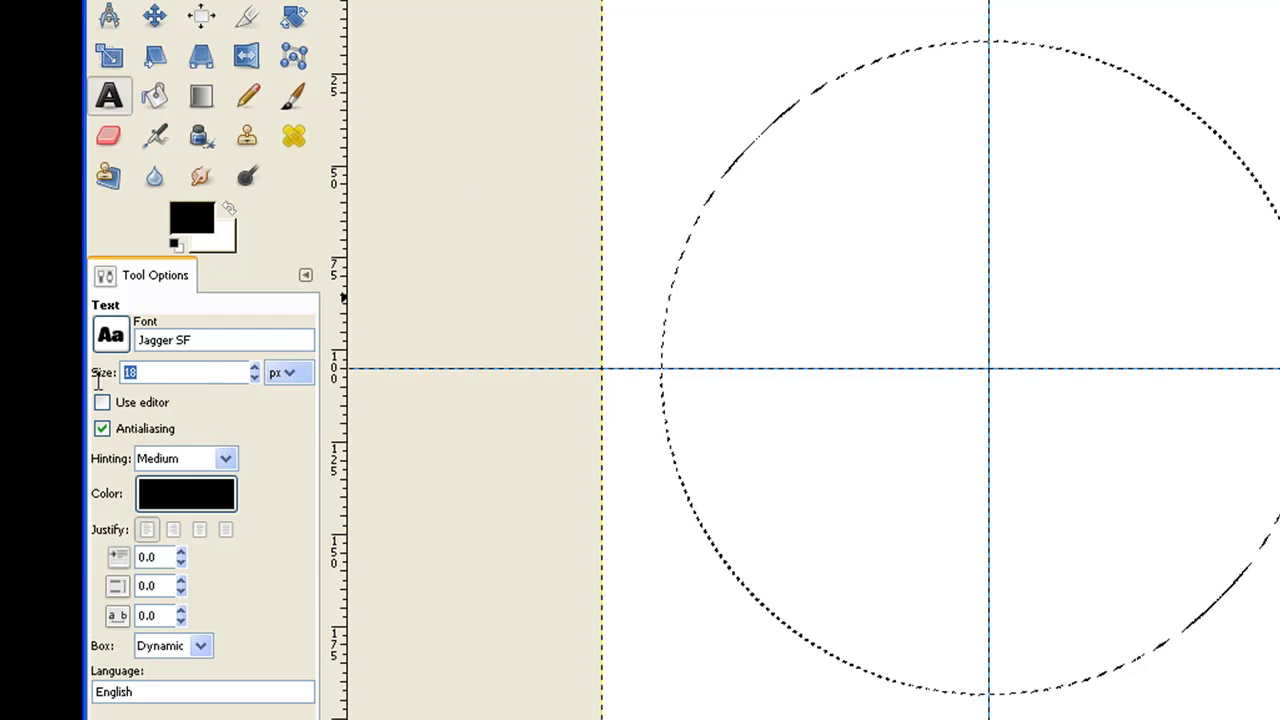
text(200)
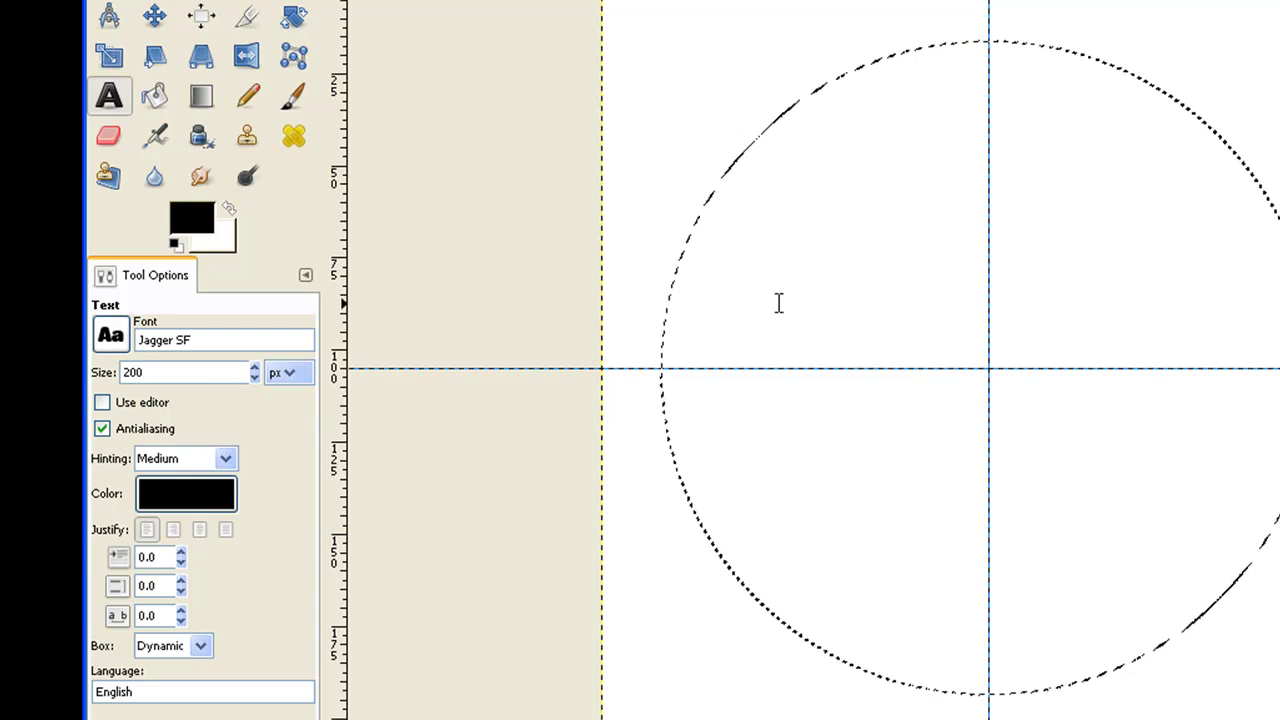
click(778, 303)
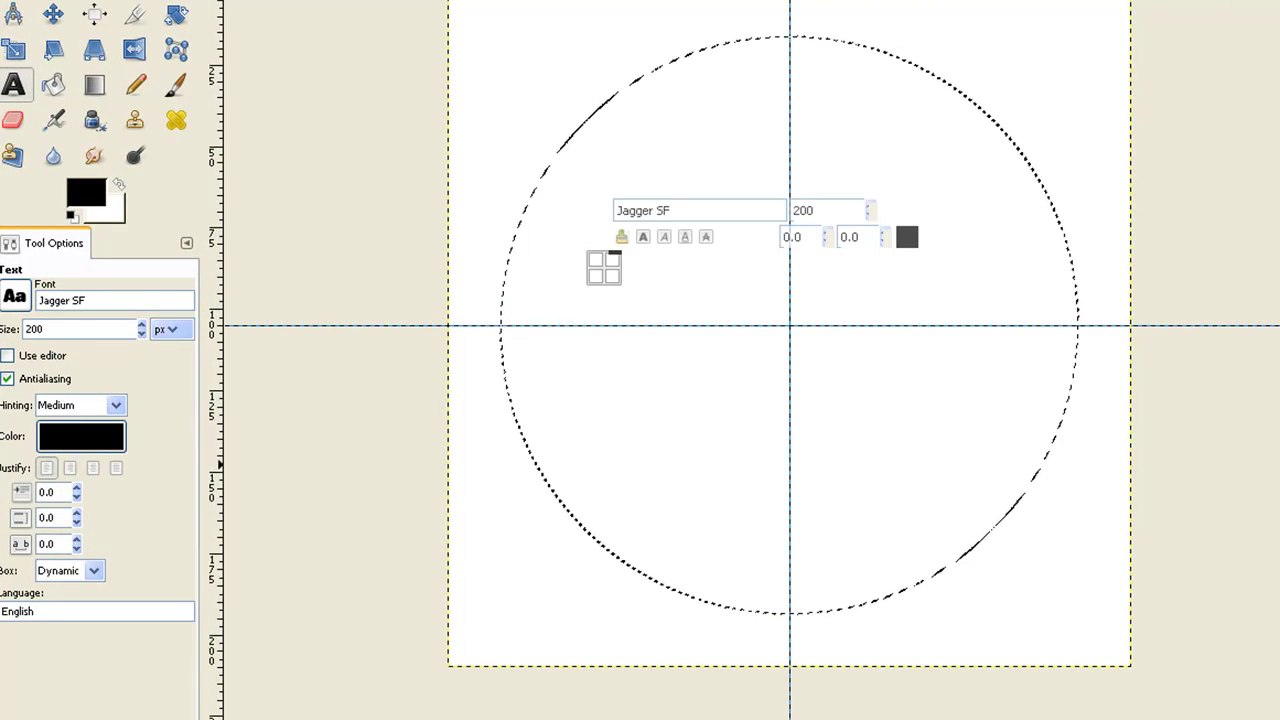
text(Text 3D Effect)
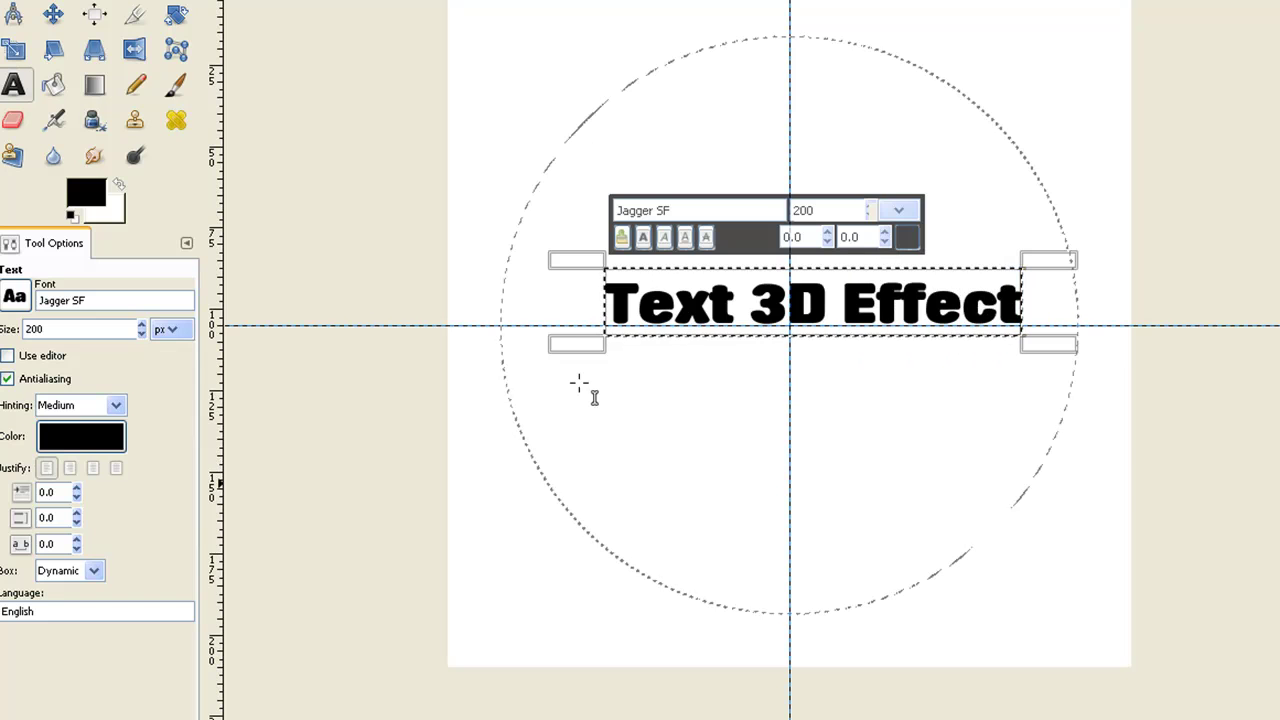
Step: Increase the font size of "Text 3D Effect" to 252 px
click(141, 325)
click(141, 325)
click(141, 325)
click(141, 325)
click(141, 325)
click(141, 325)
click(141, 325)
click(141, 325)
click(141, 325)
click(141, 325)
click(141, 325)
click(141, 325)
click(141, 325)
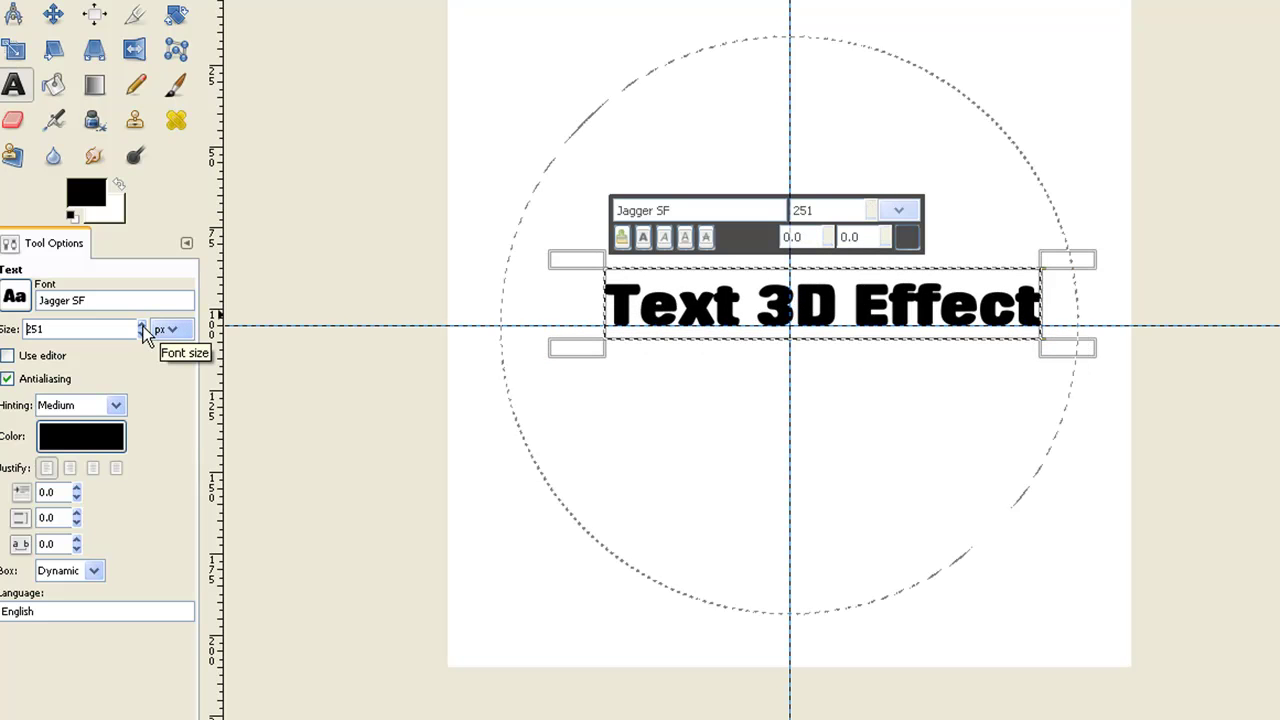
click(141, 326)
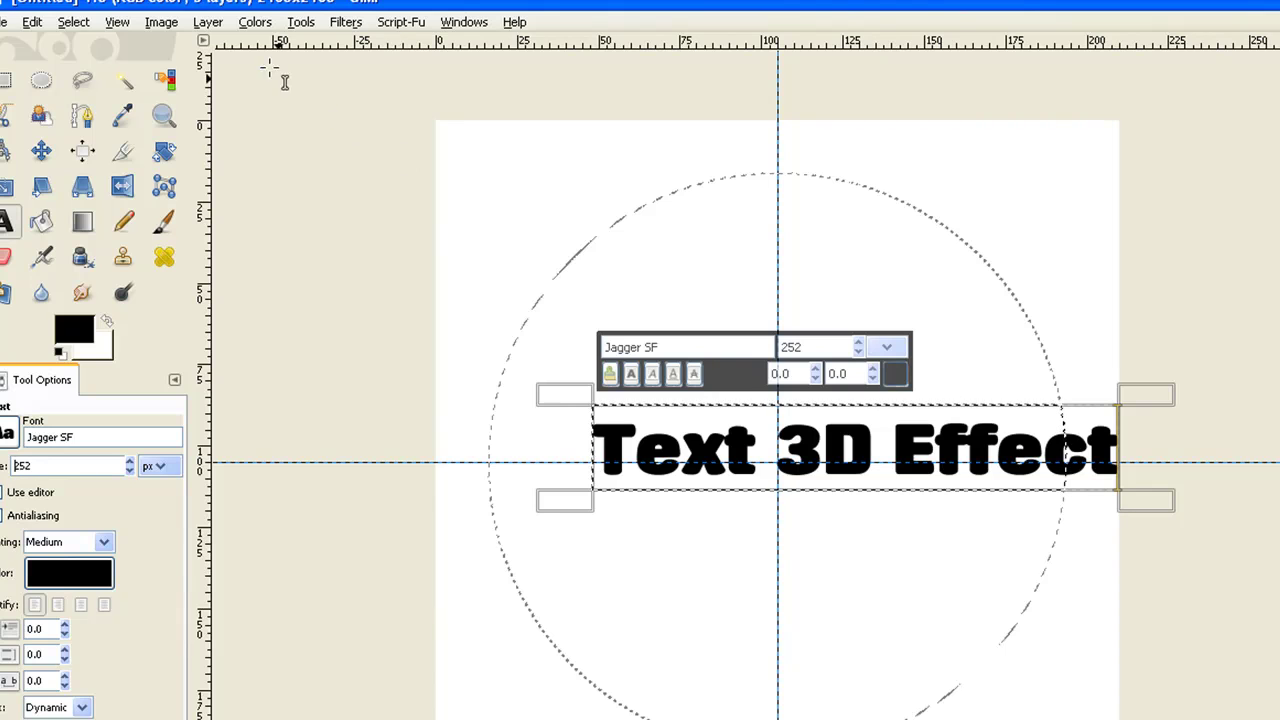
Step: Warp "Text 3D Effect" along the circular path and delete its original text layer
click(217, 26)
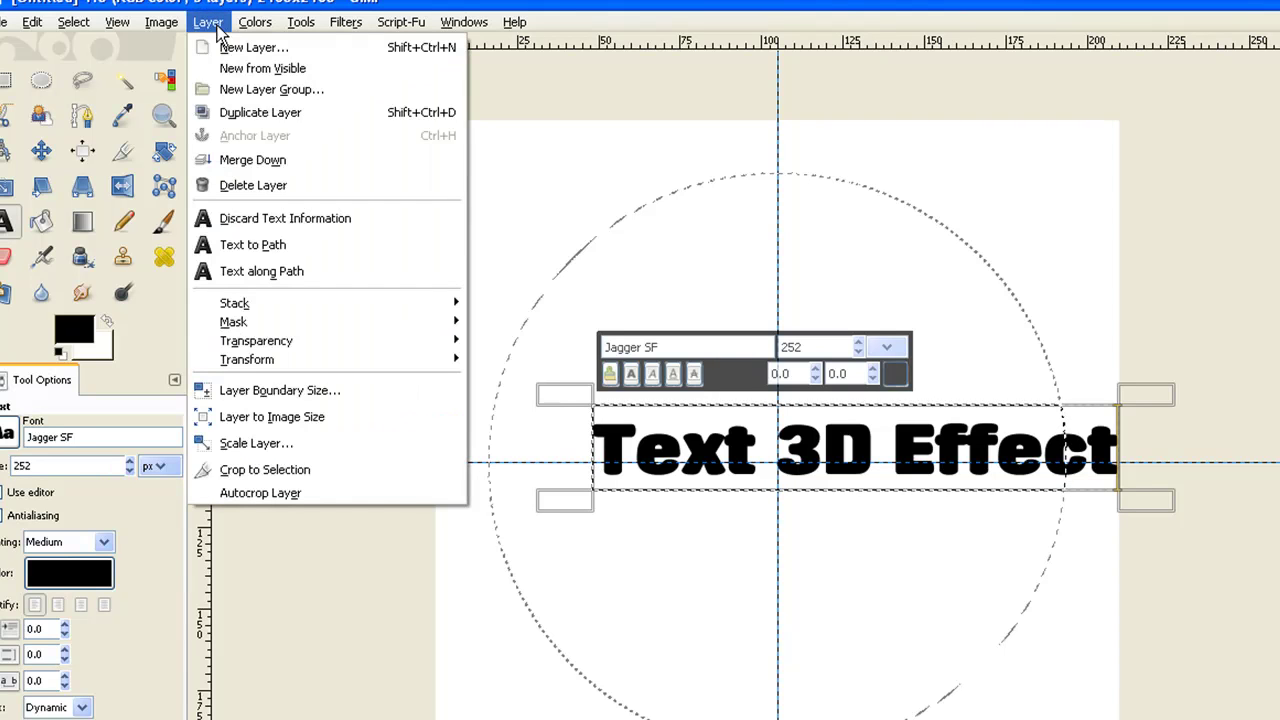
click(255, 276)
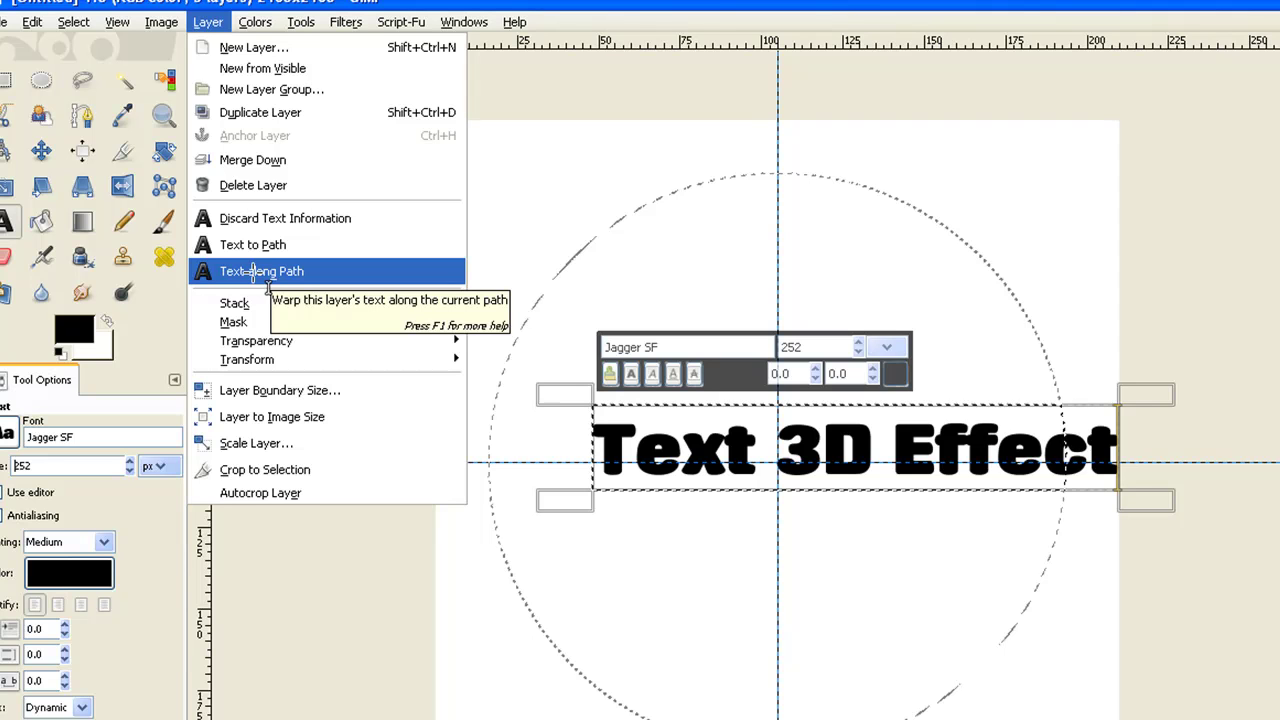
click(262, 274)
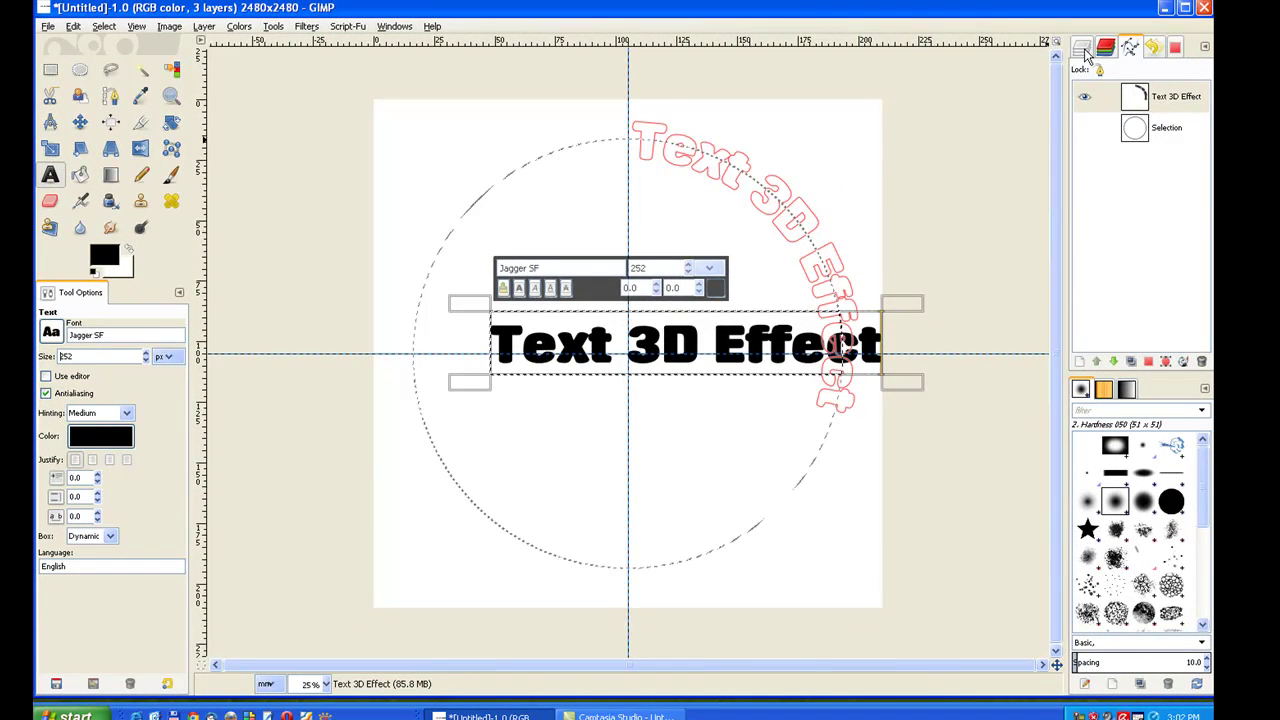
click(1086, 50)
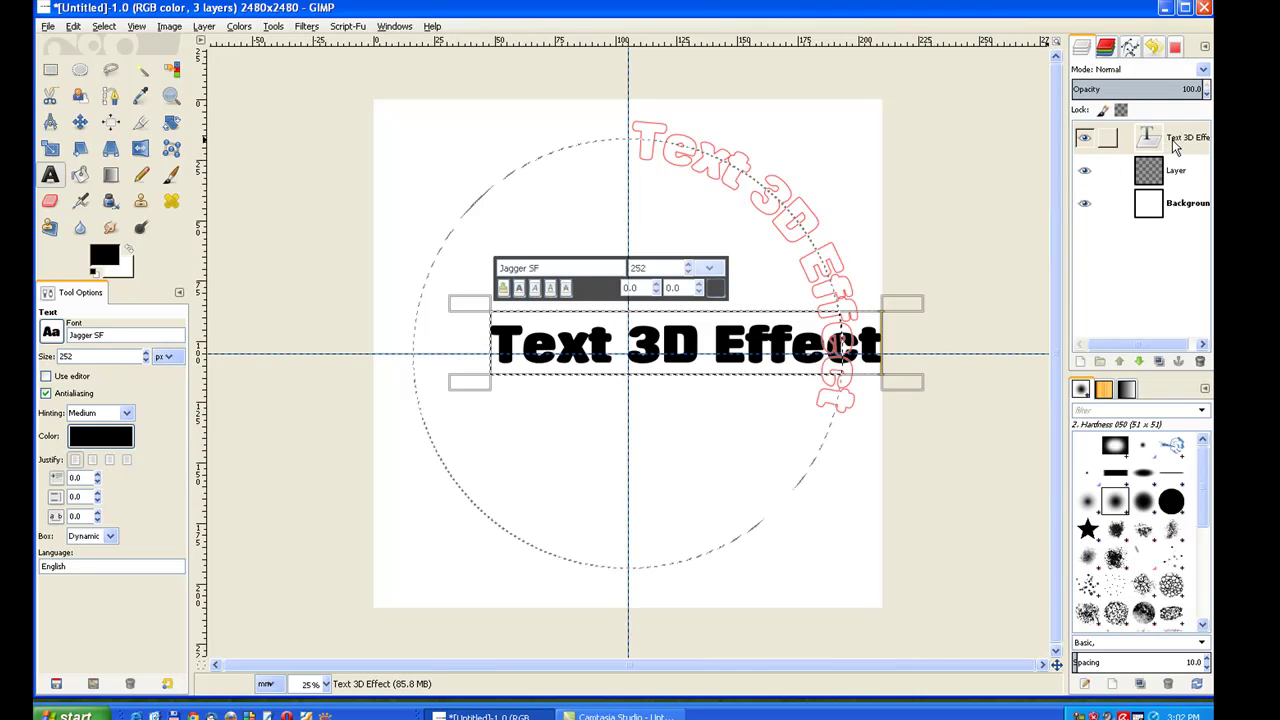
click(1200, 362)
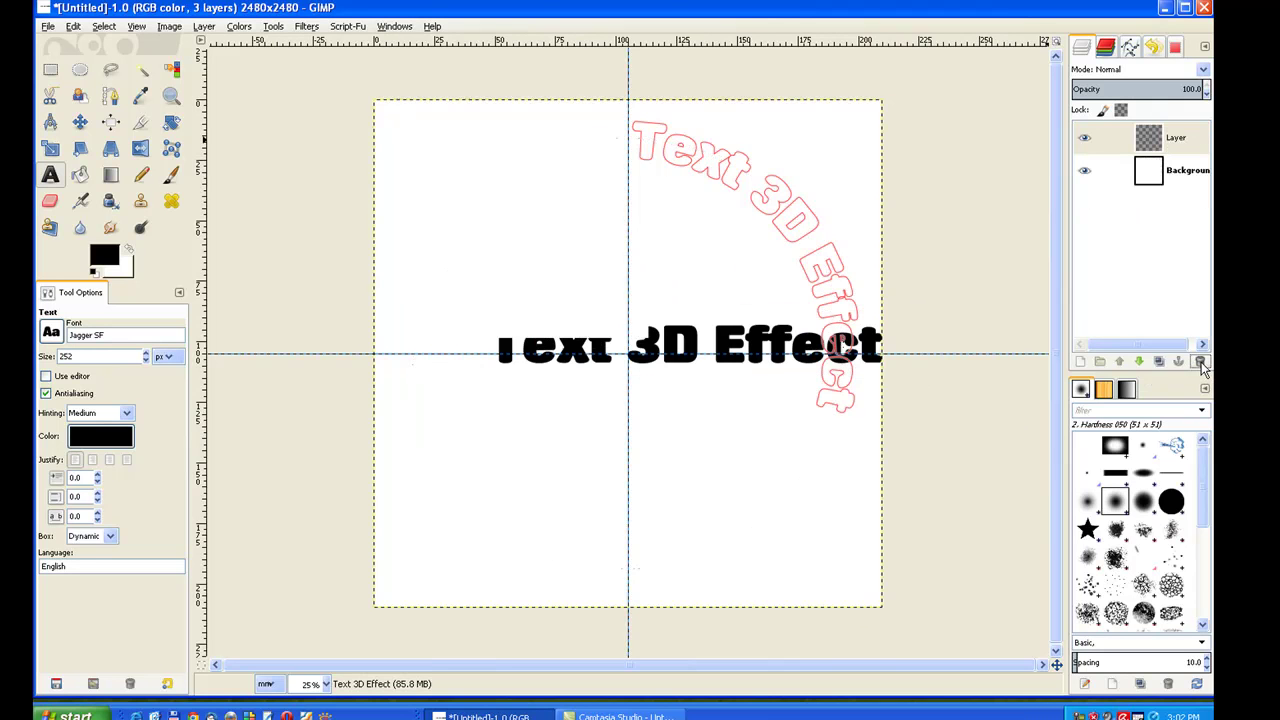
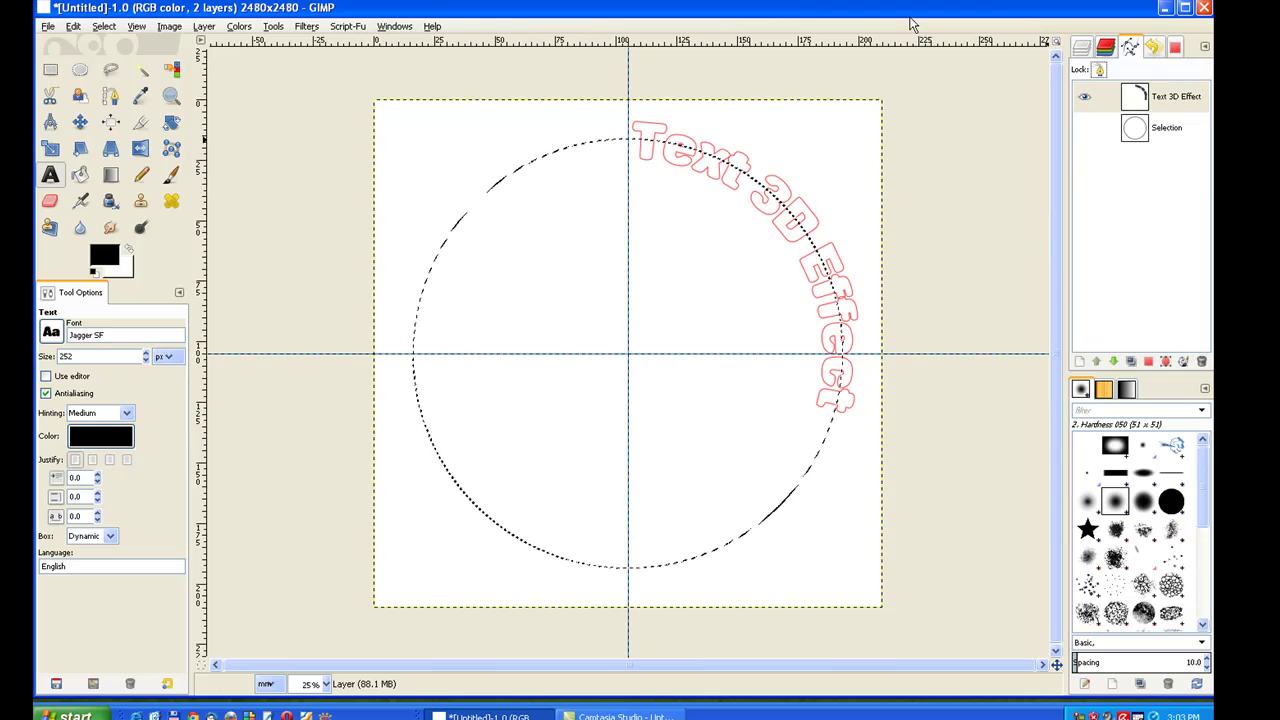
Step: Rotate the Text 3D Effect path counterclockwise around the image centre until it sits centred on the upper arc of the circle
click(171, 122)
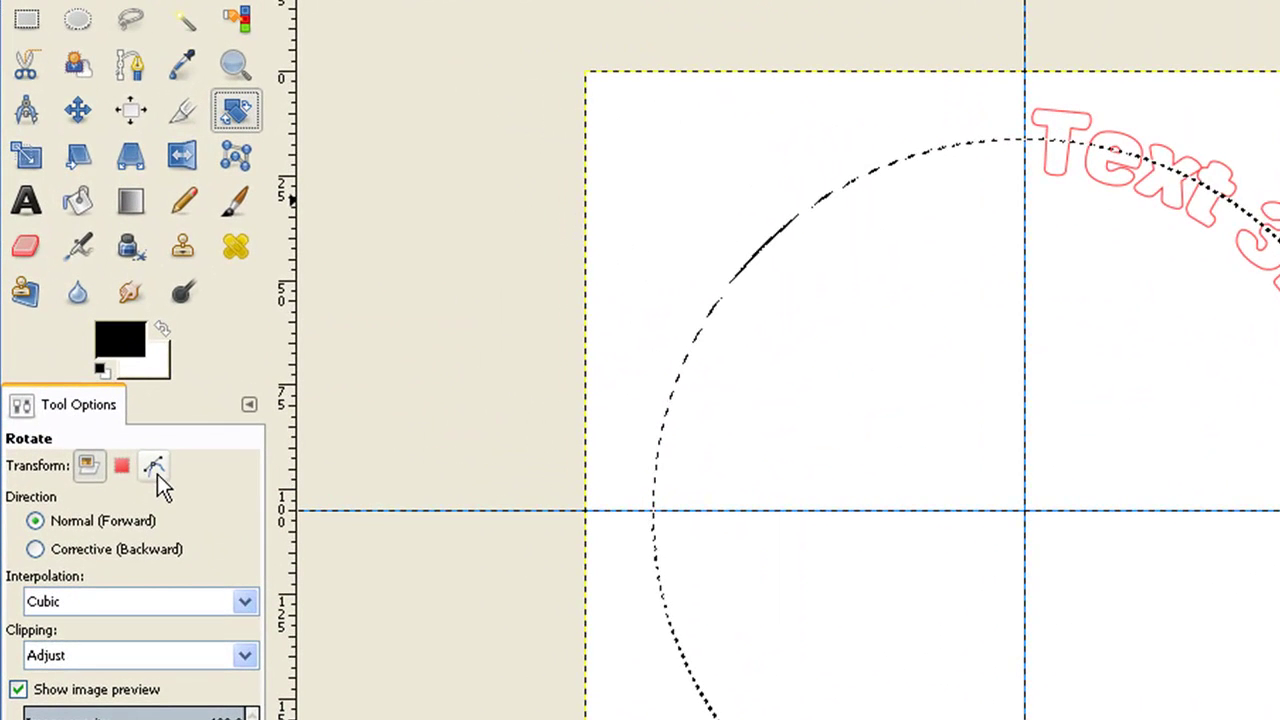
click(157, 474)
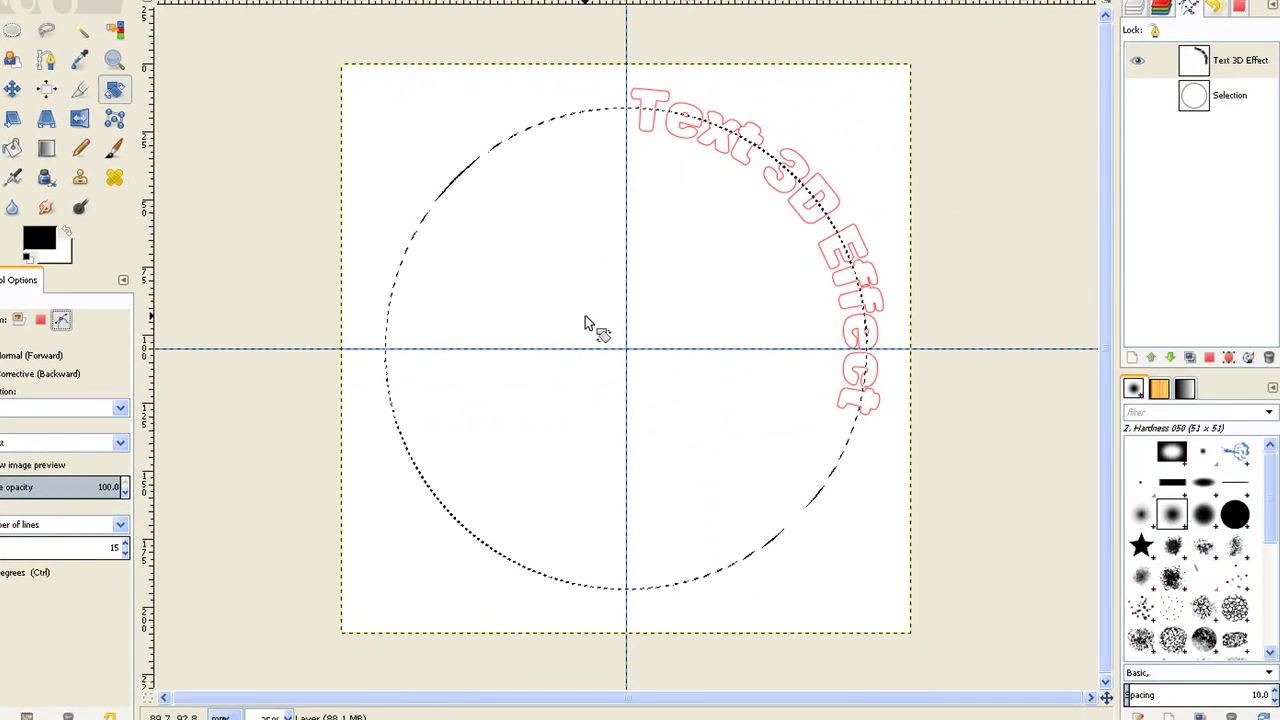
click(586, 320)
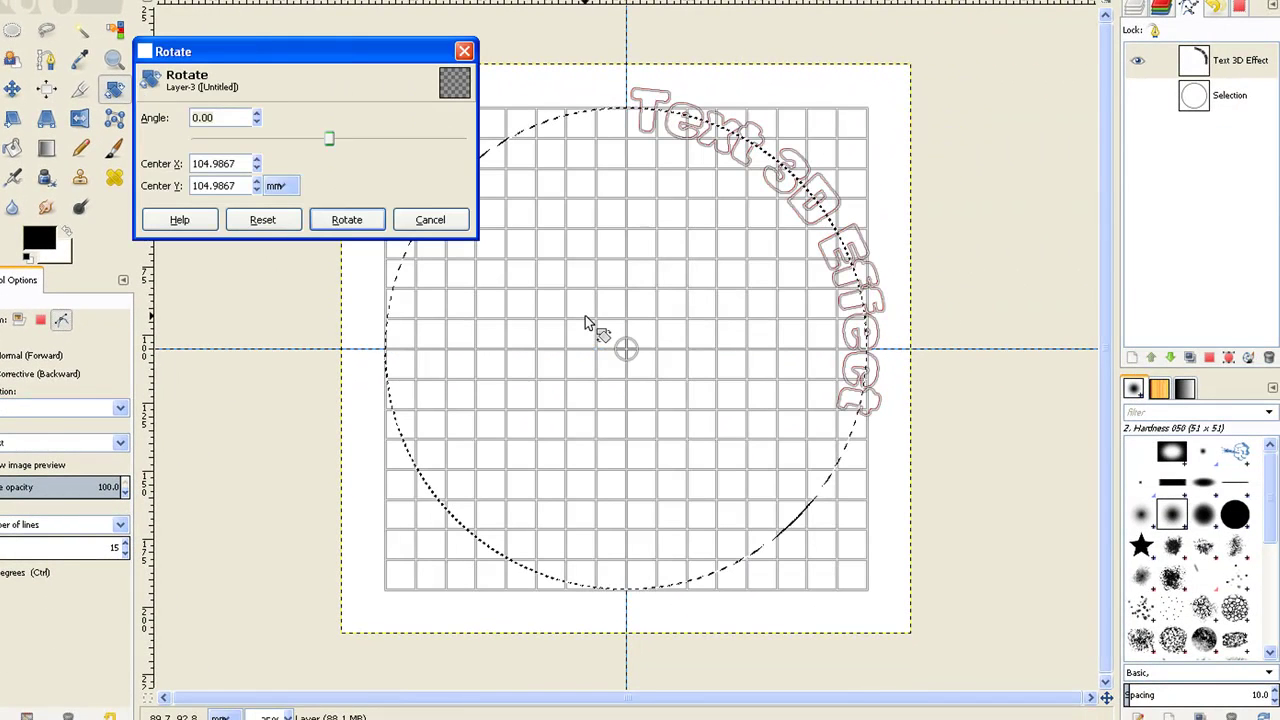
drag(307, 49, 227, 29)
drag(562, 135, 398, 271)
click(268, 200)
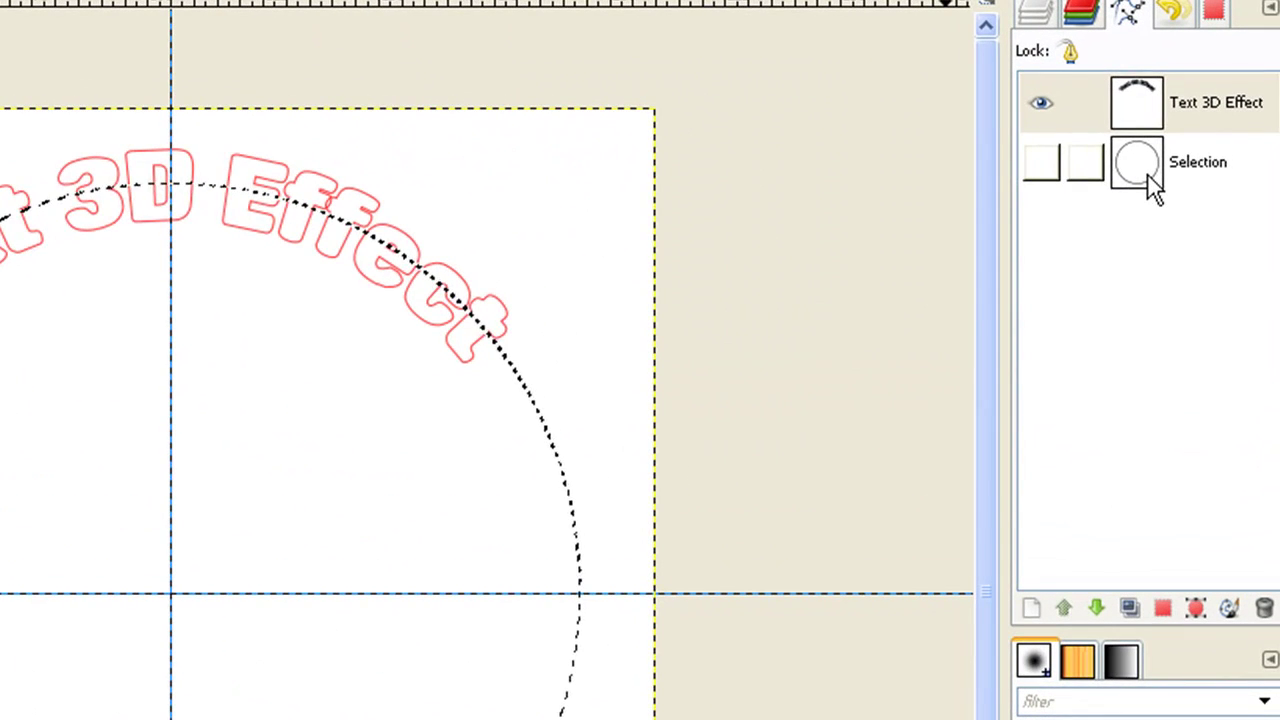
Step: Make the circular Selection path active and visible, and flip the path vertically
click(1152, 186)
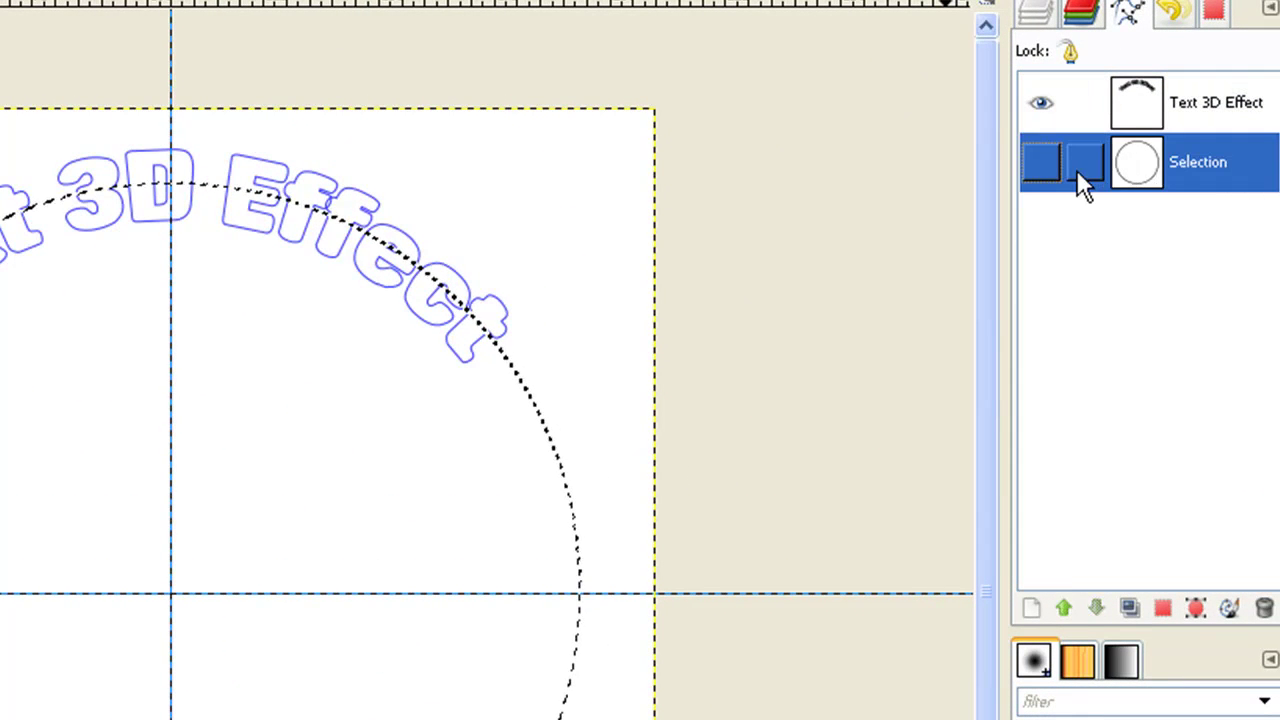
click(1042, 163)
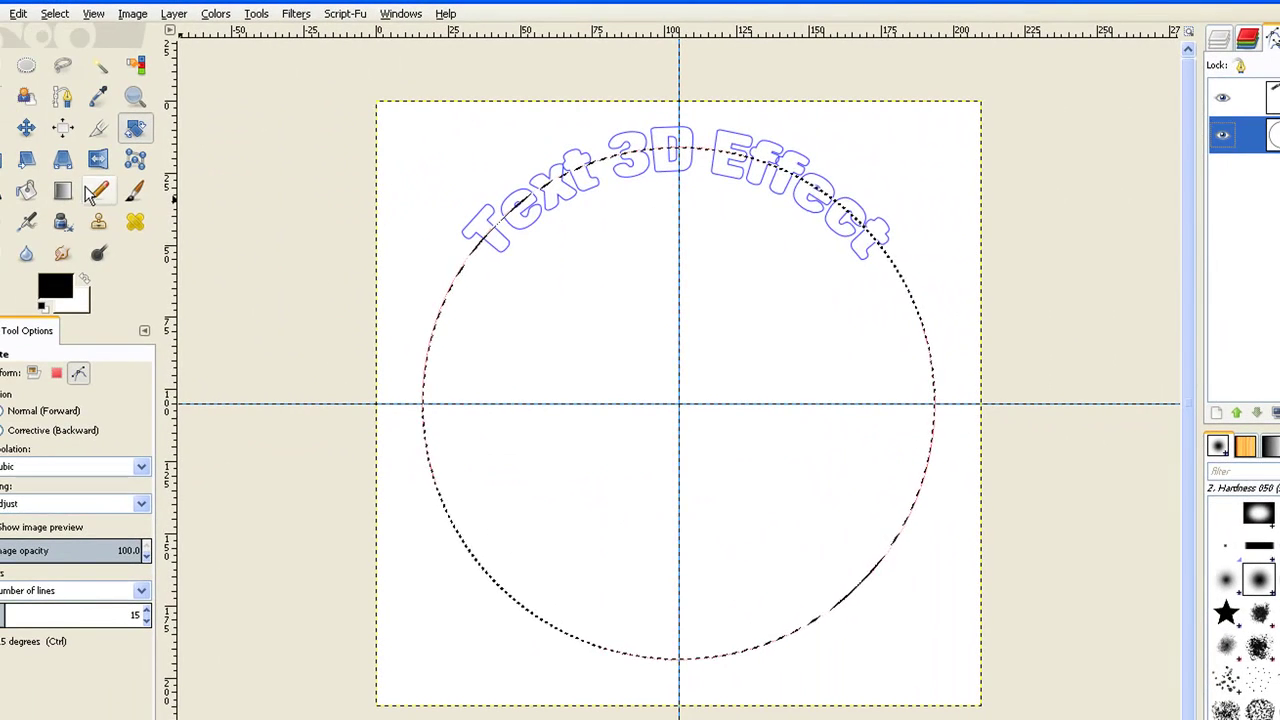
click(98, 160)
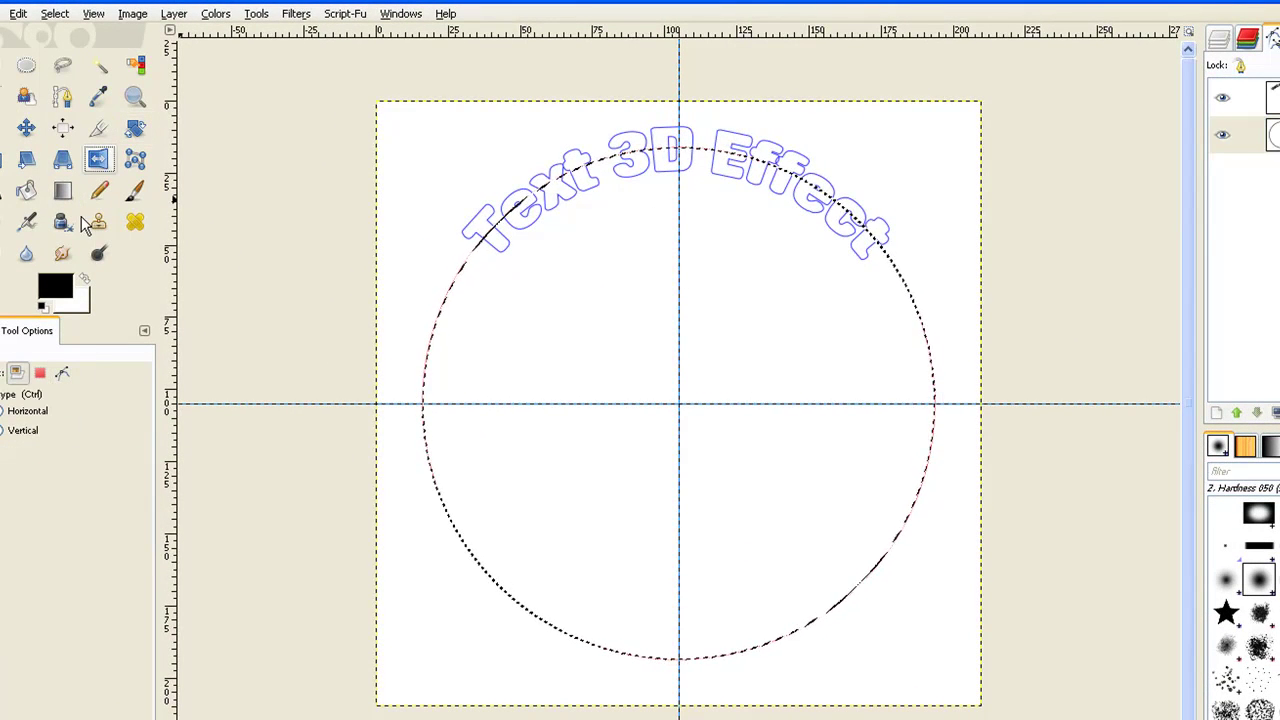
click(93, 388)
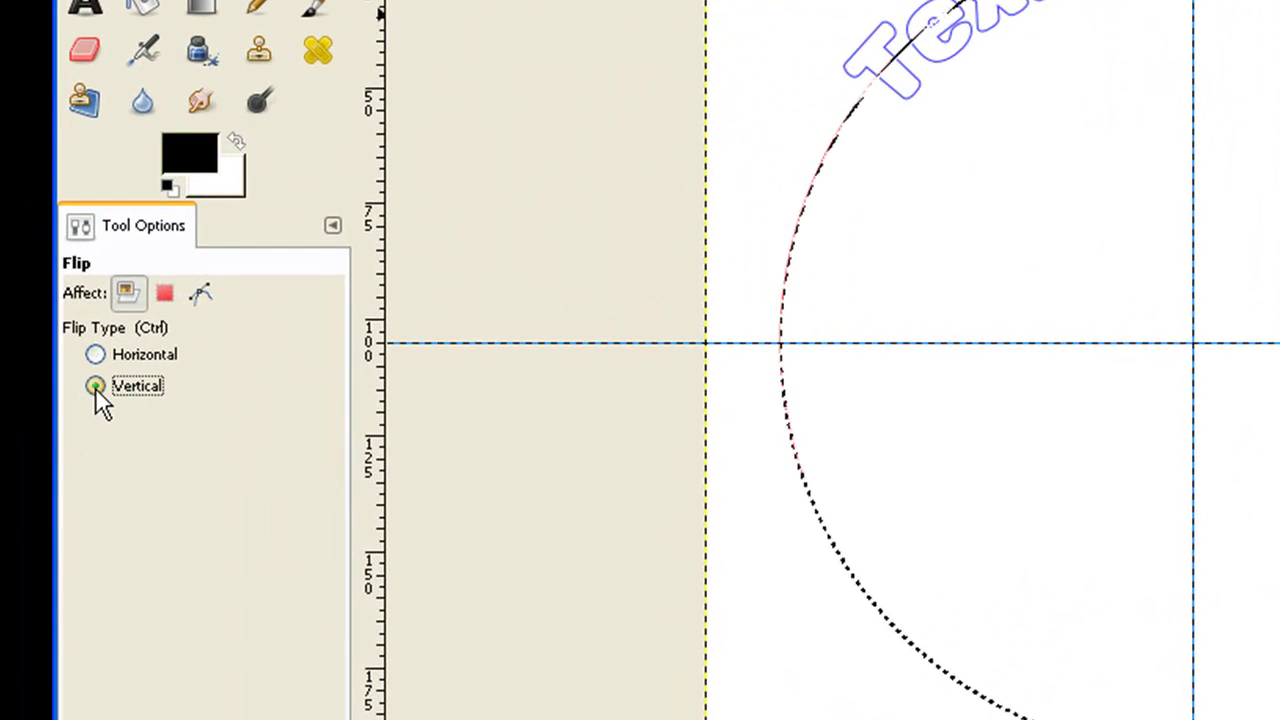
click(202, 306)
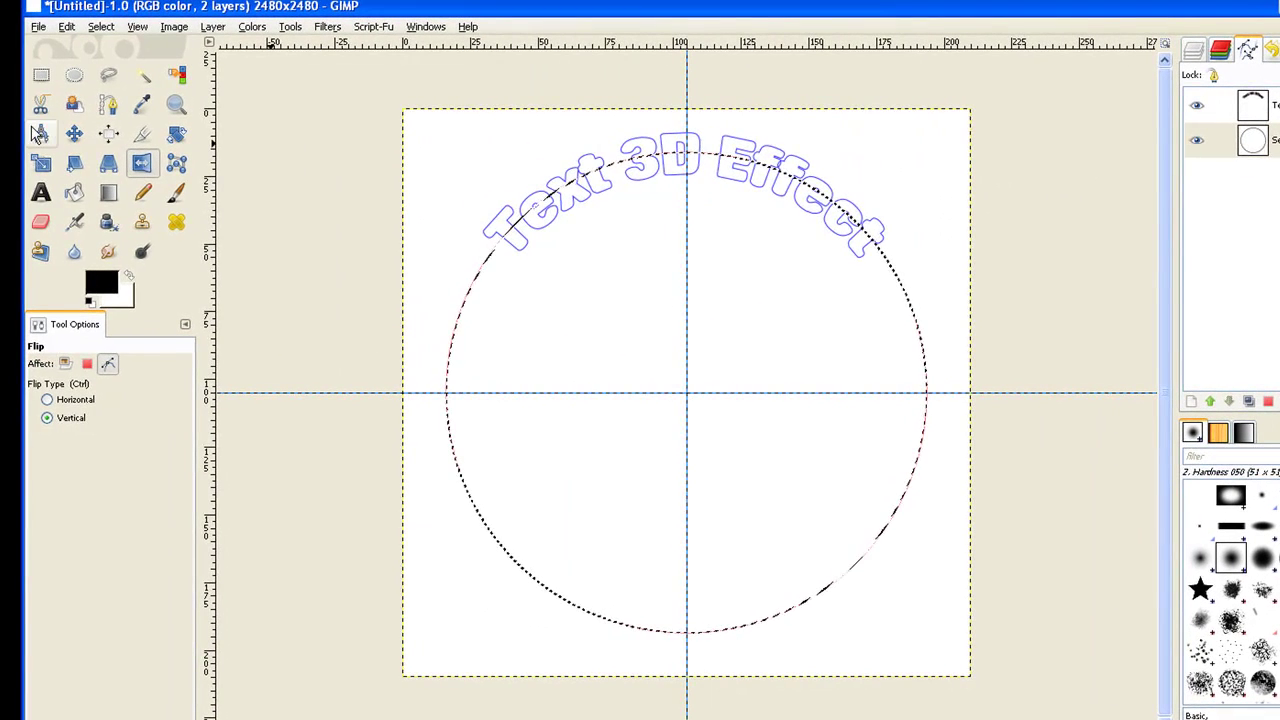
Step: Add the text "On Circular Path" in Jagger SF at 252 px in the lower half of the circle
click(40, 192)
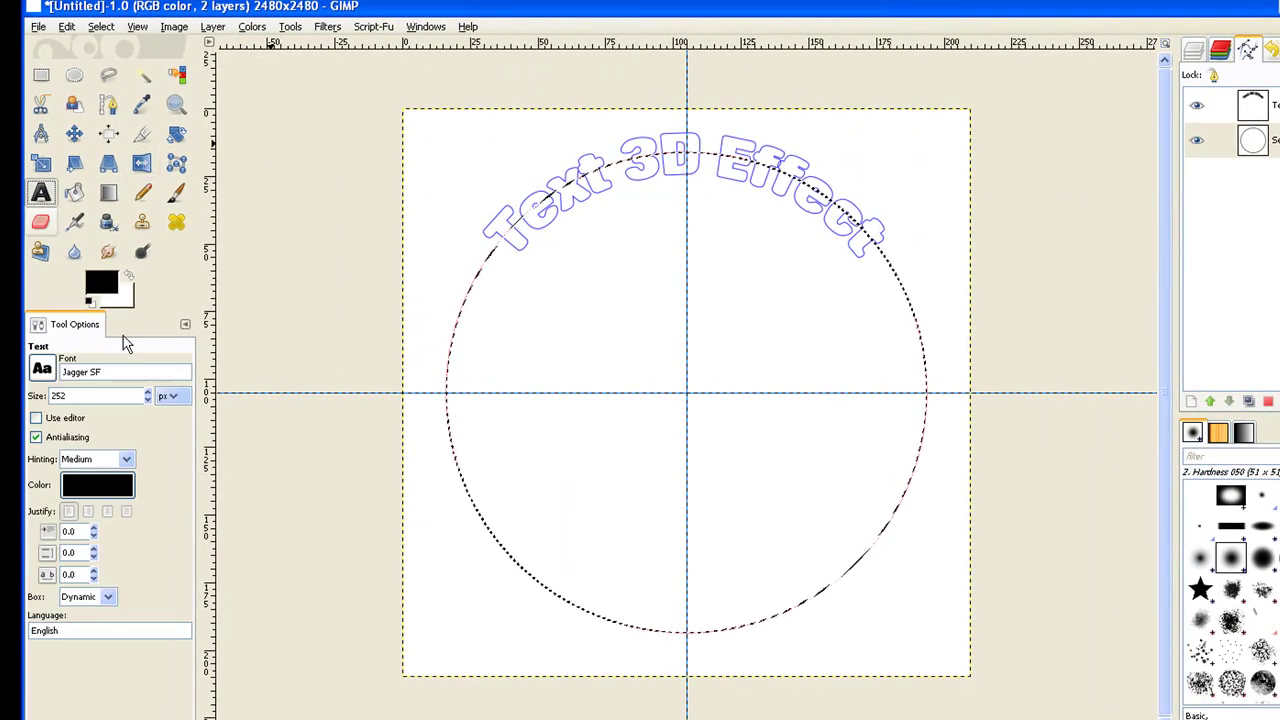
click(493, 443)
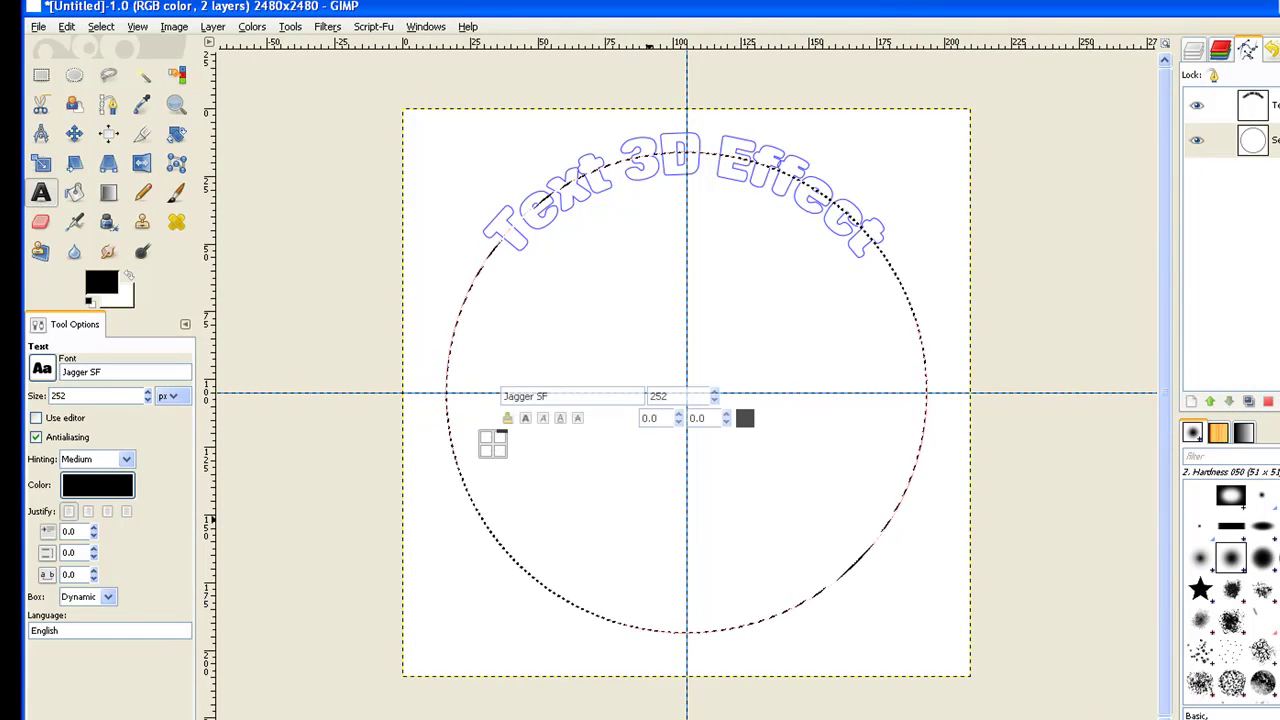
text(On Circular Path)
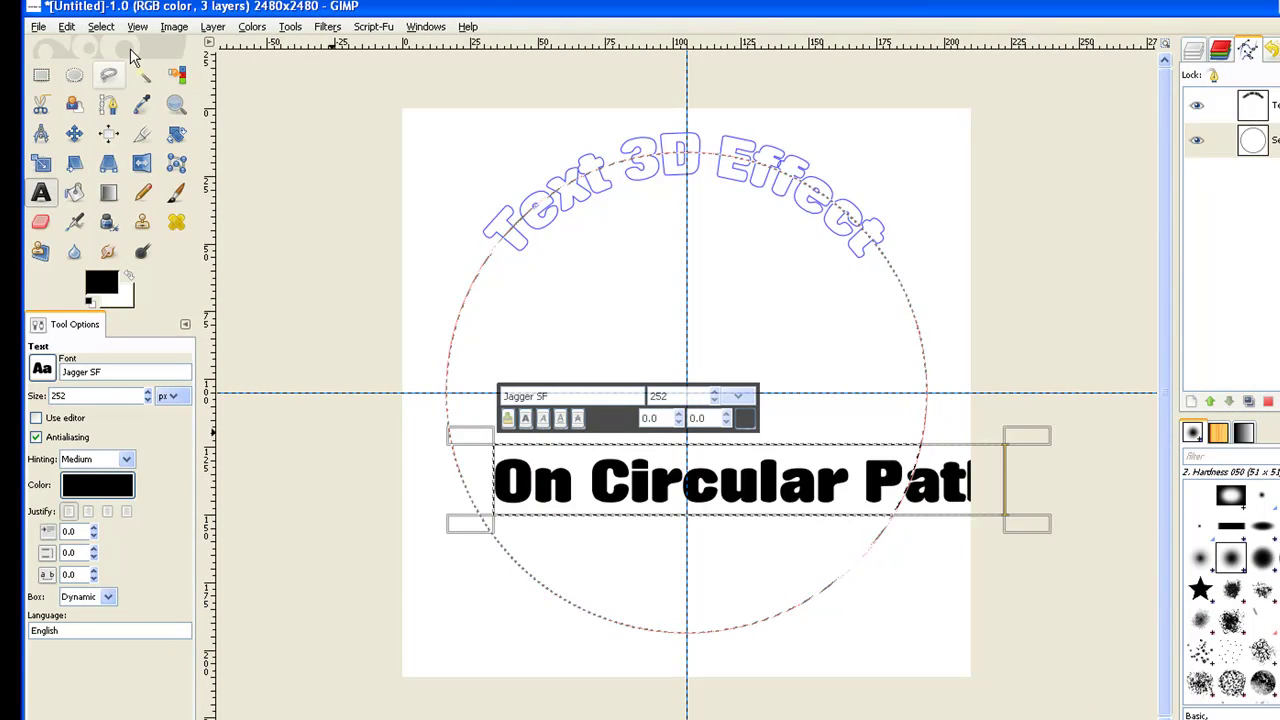
Step: Bend the "On Circular Path" text along the circle and, with guides off, rotate its path 63.42° around the centre onto the lower arc
click(211, 27)
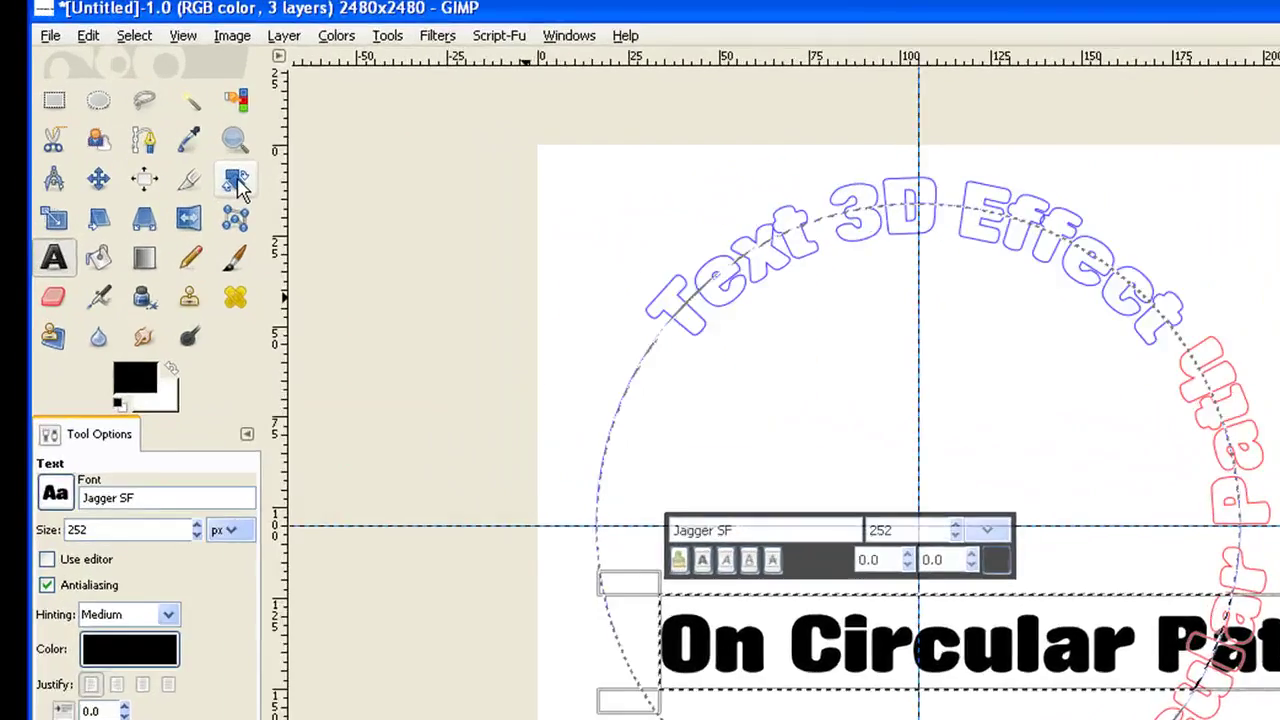
click(177, 135)
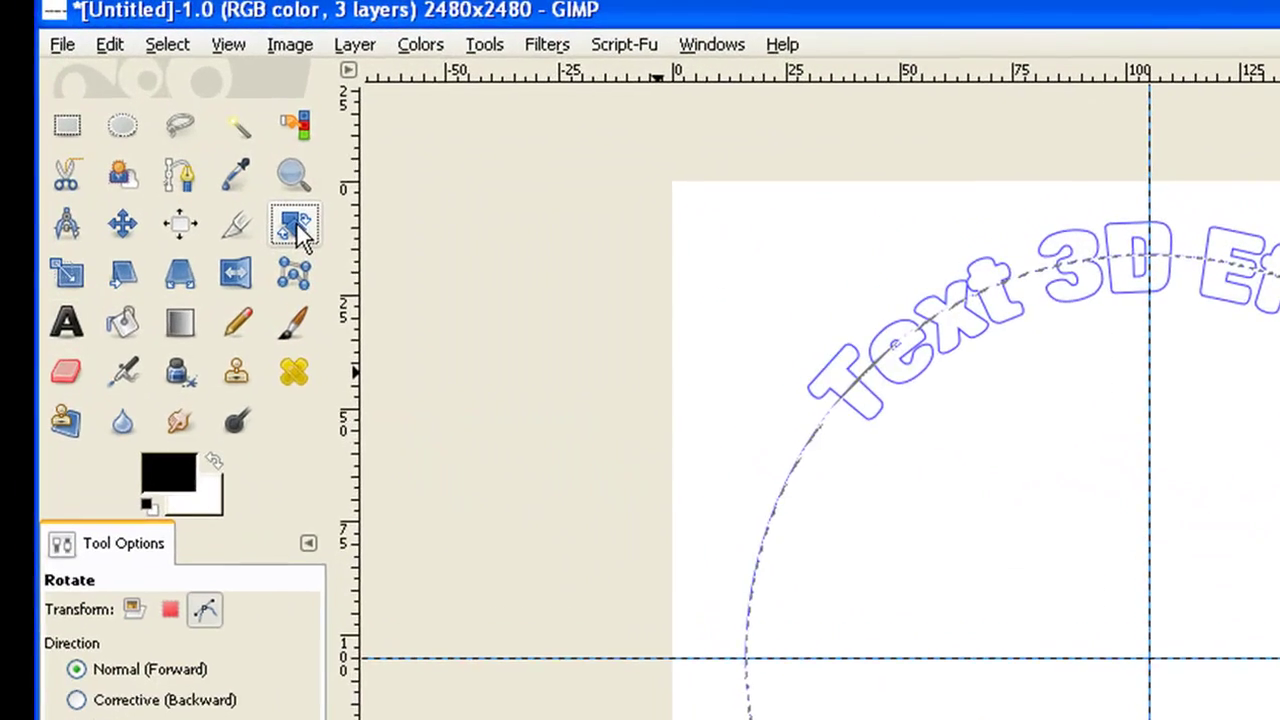
click(1094, 517)
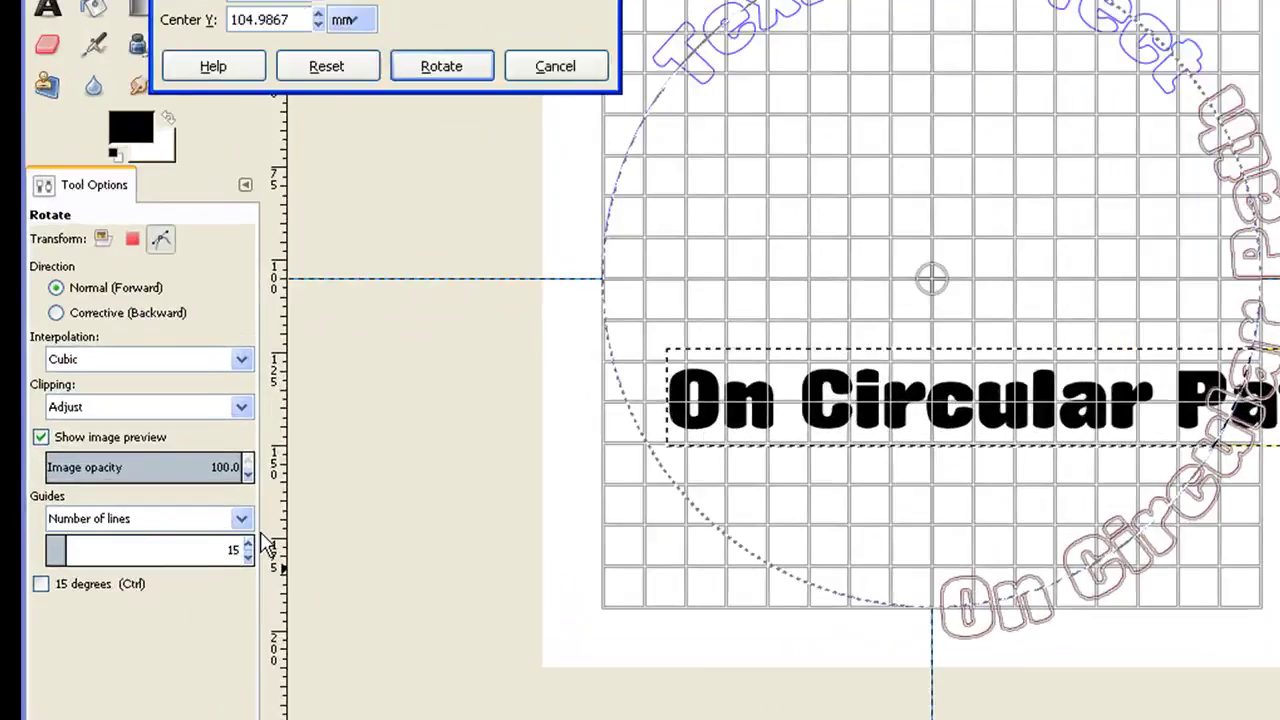
click(241, 518)
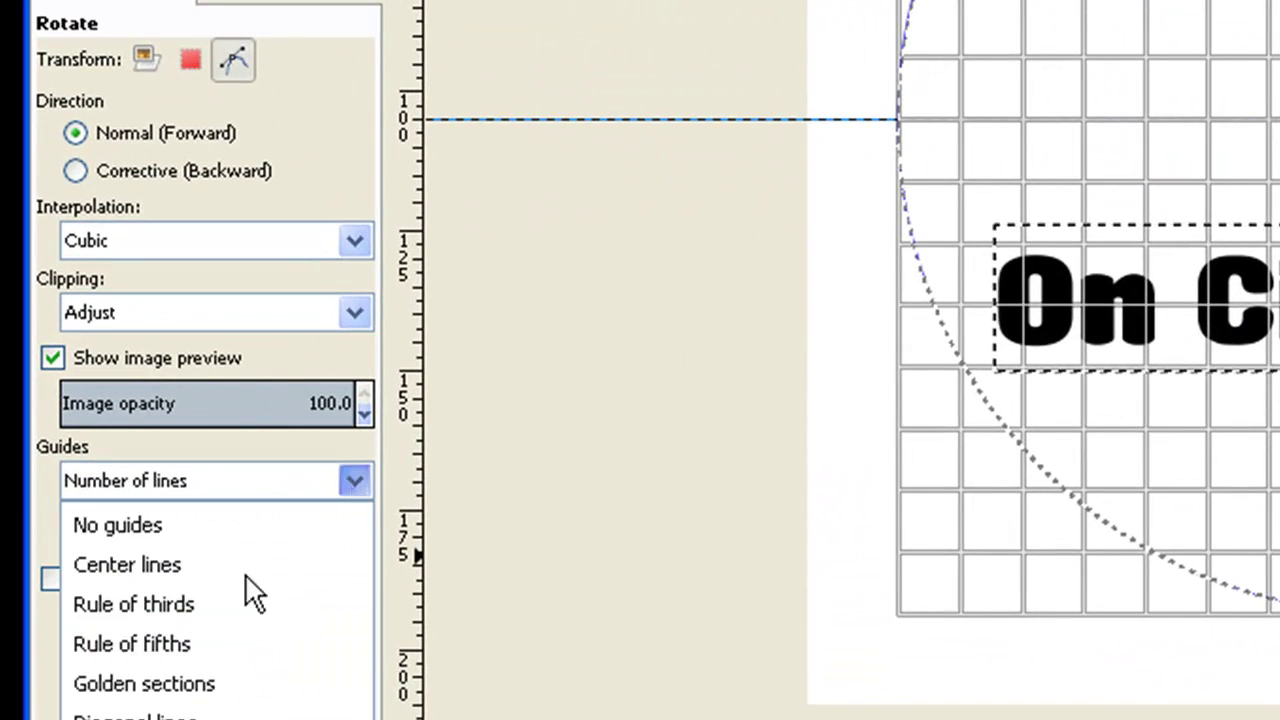
click(162, 530)
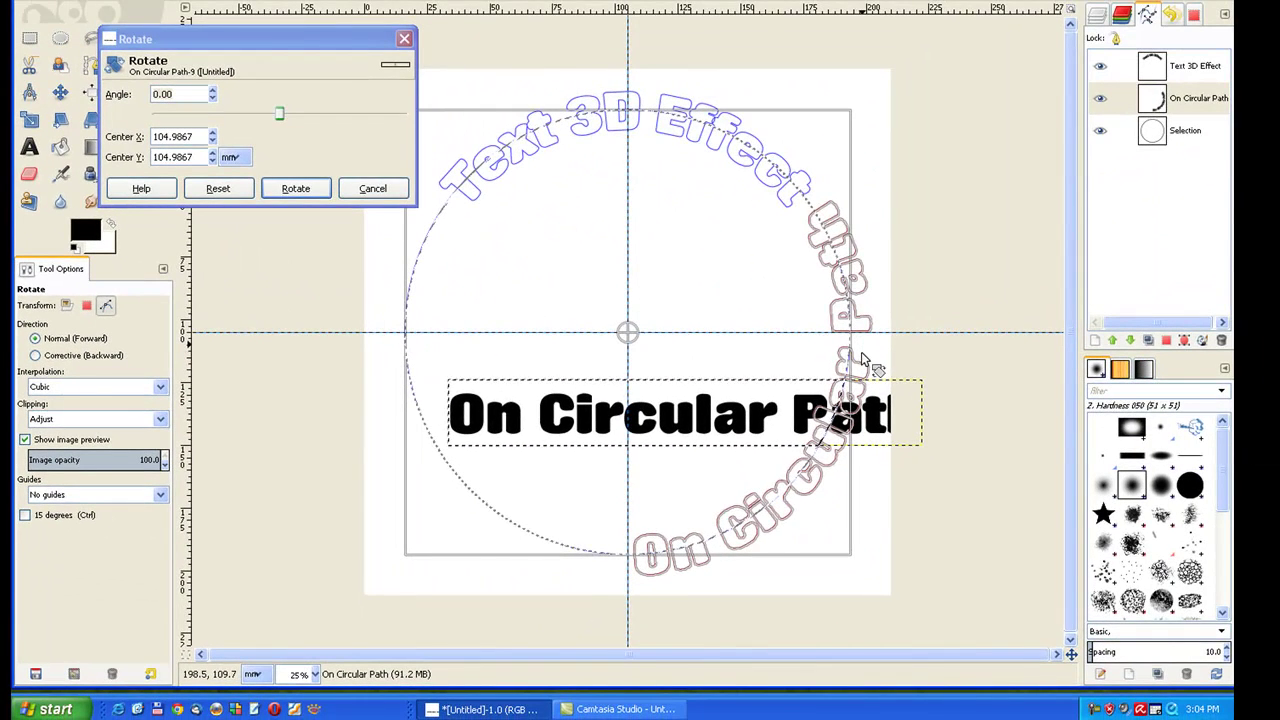
drag(862, 360, 682, 452)
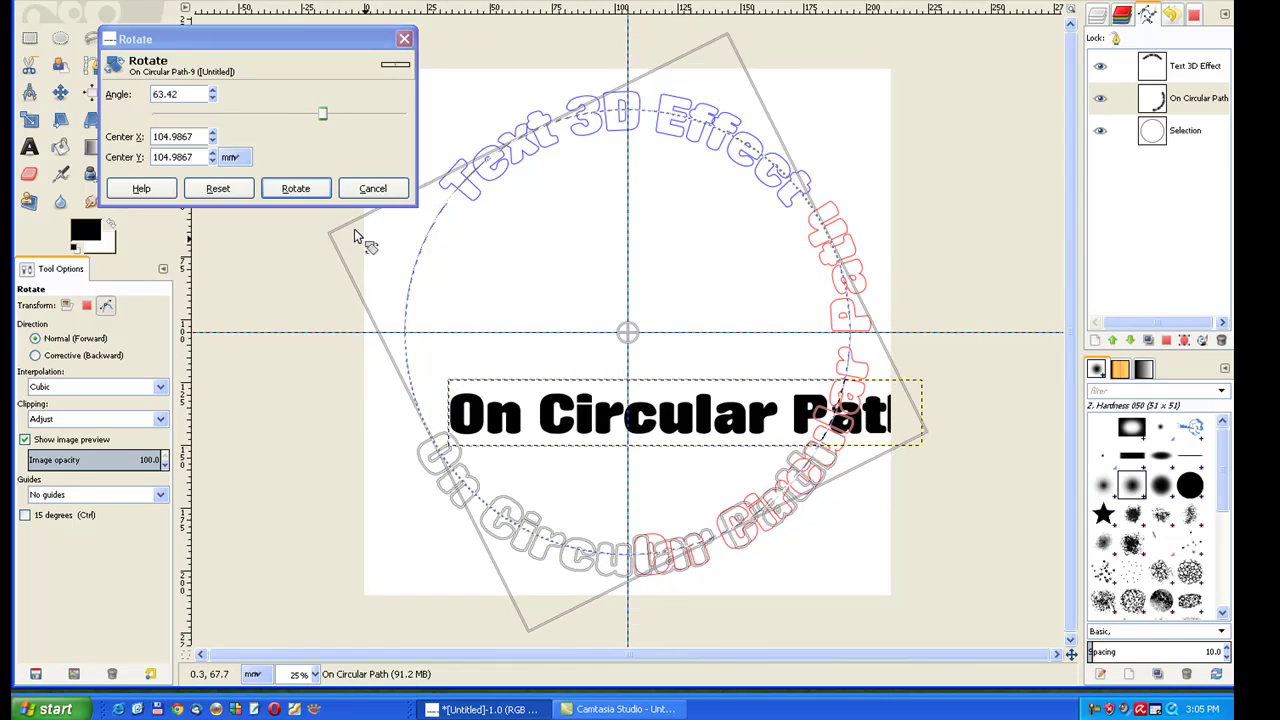
click(316, 194)
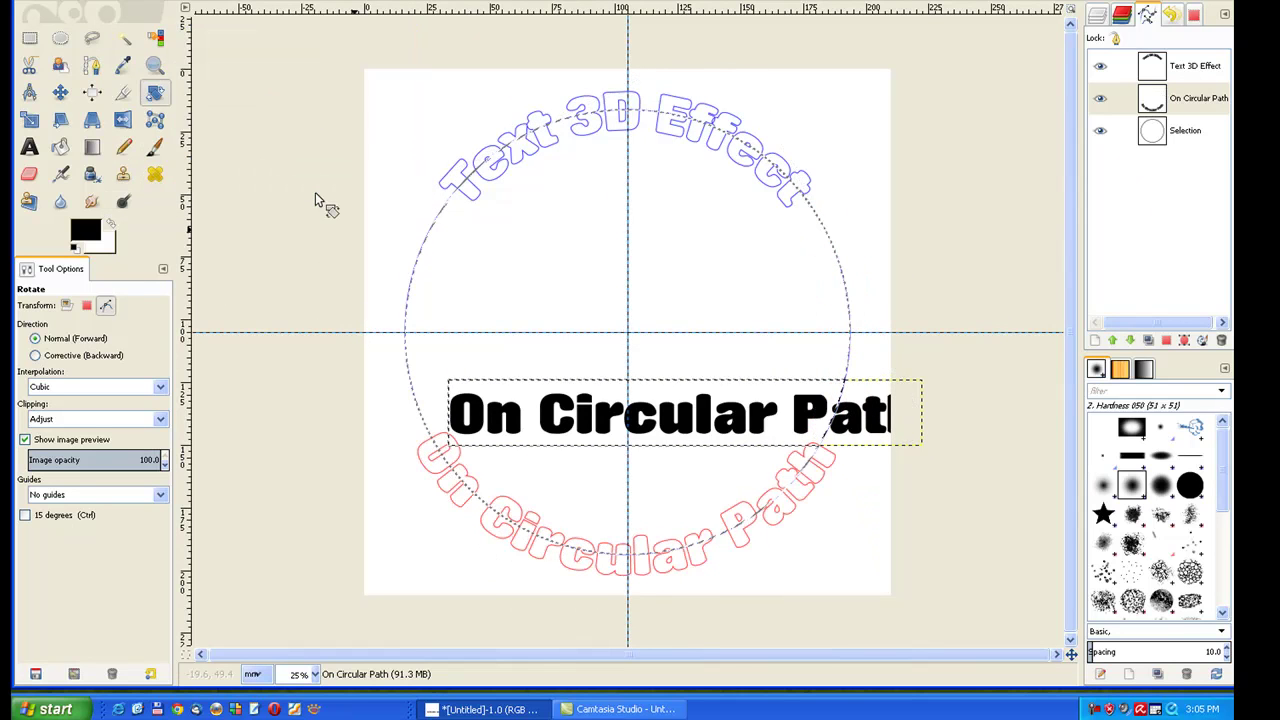
Step: Delete the flat On Circular Path text layer and hide the circular Selection path
click(1099, 15)
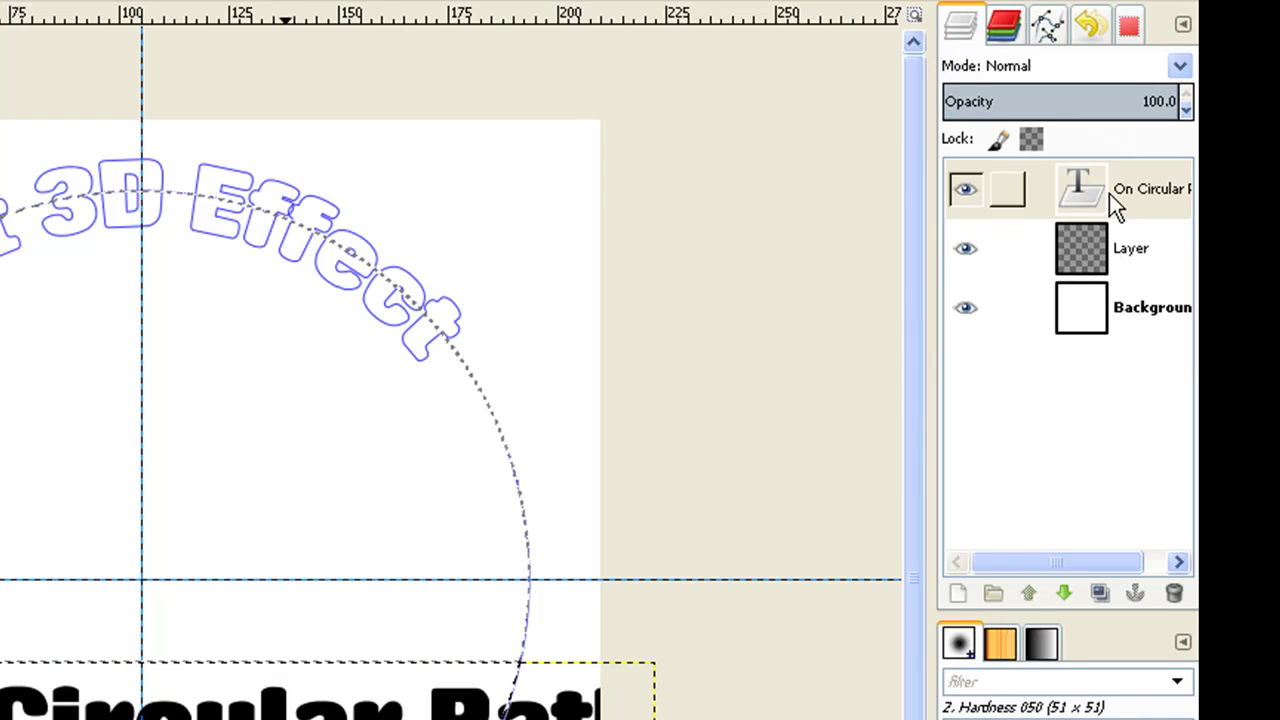
click(1174, 594)
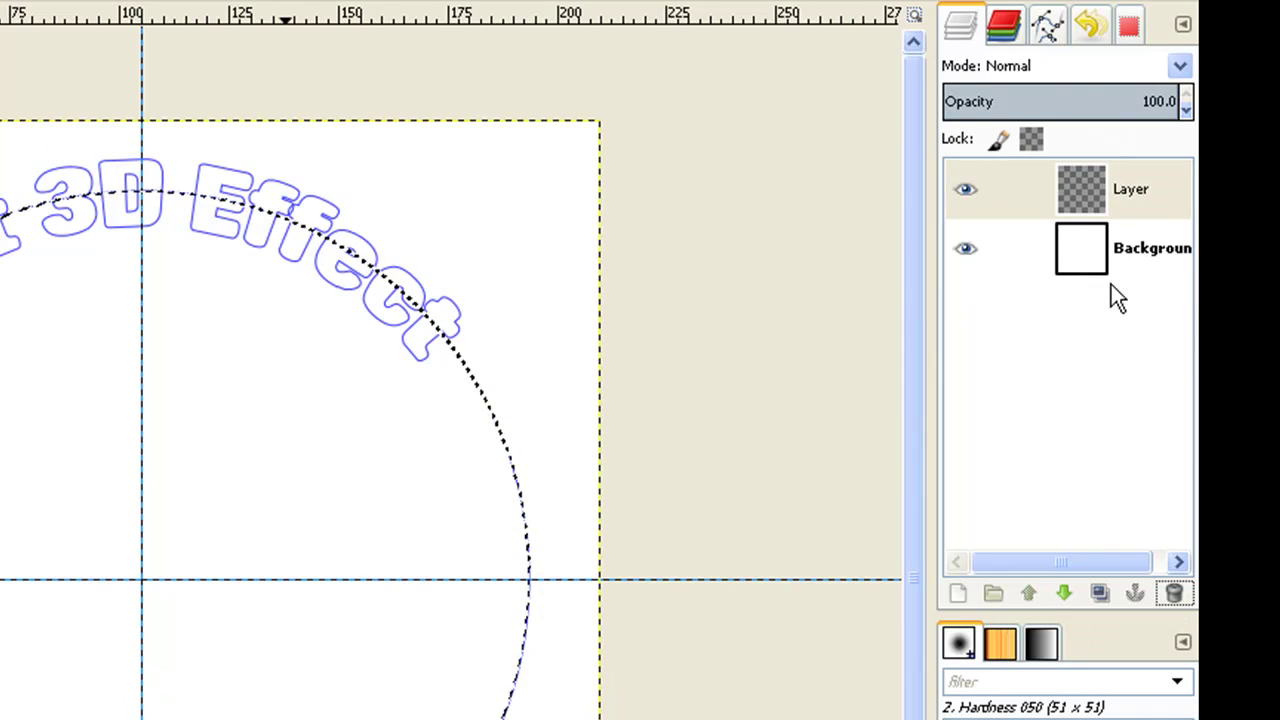
click(1048, 28)
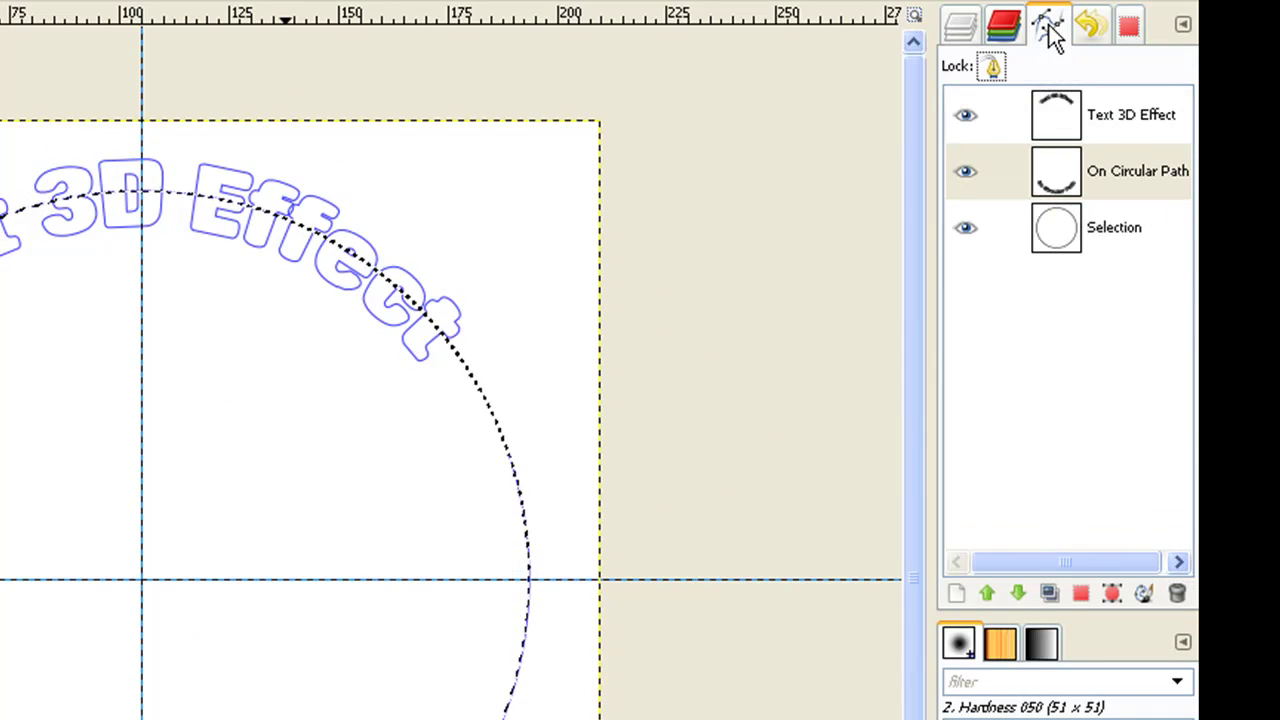
click(982, 223)
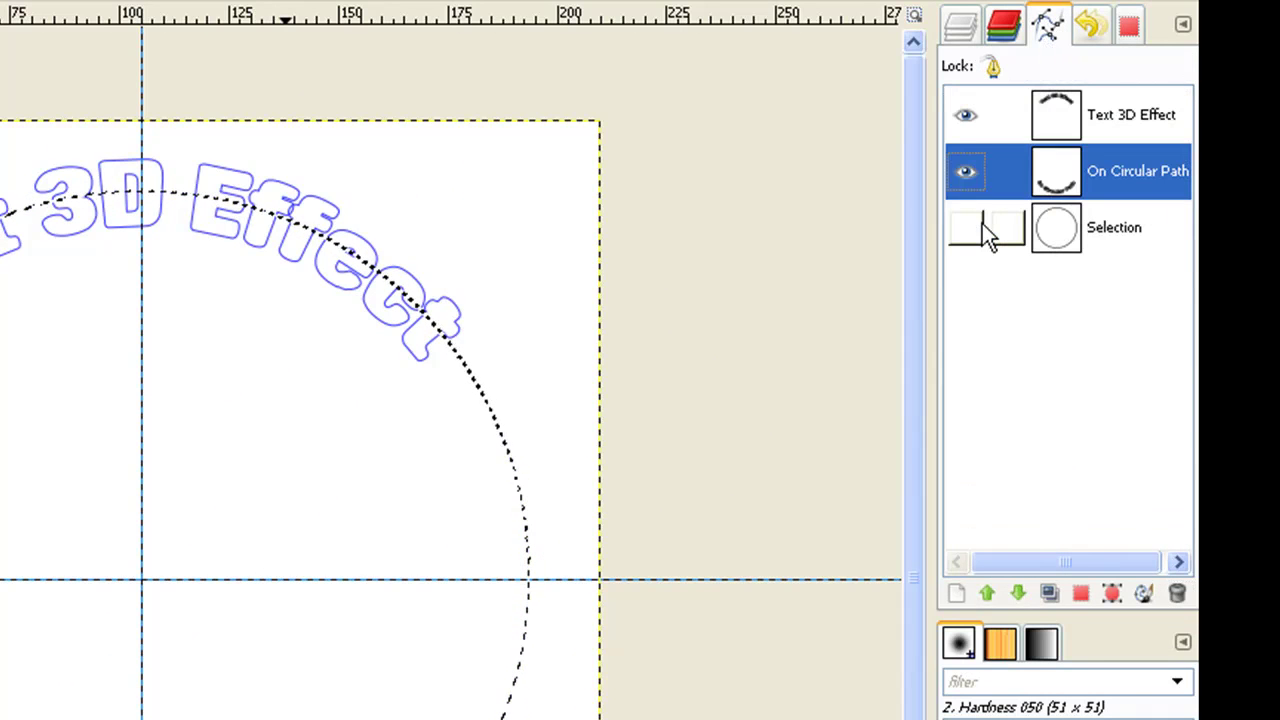
Step: Merge the visible Text 3D Effect and On Circular Path paths into a single path
click(1068, 114)
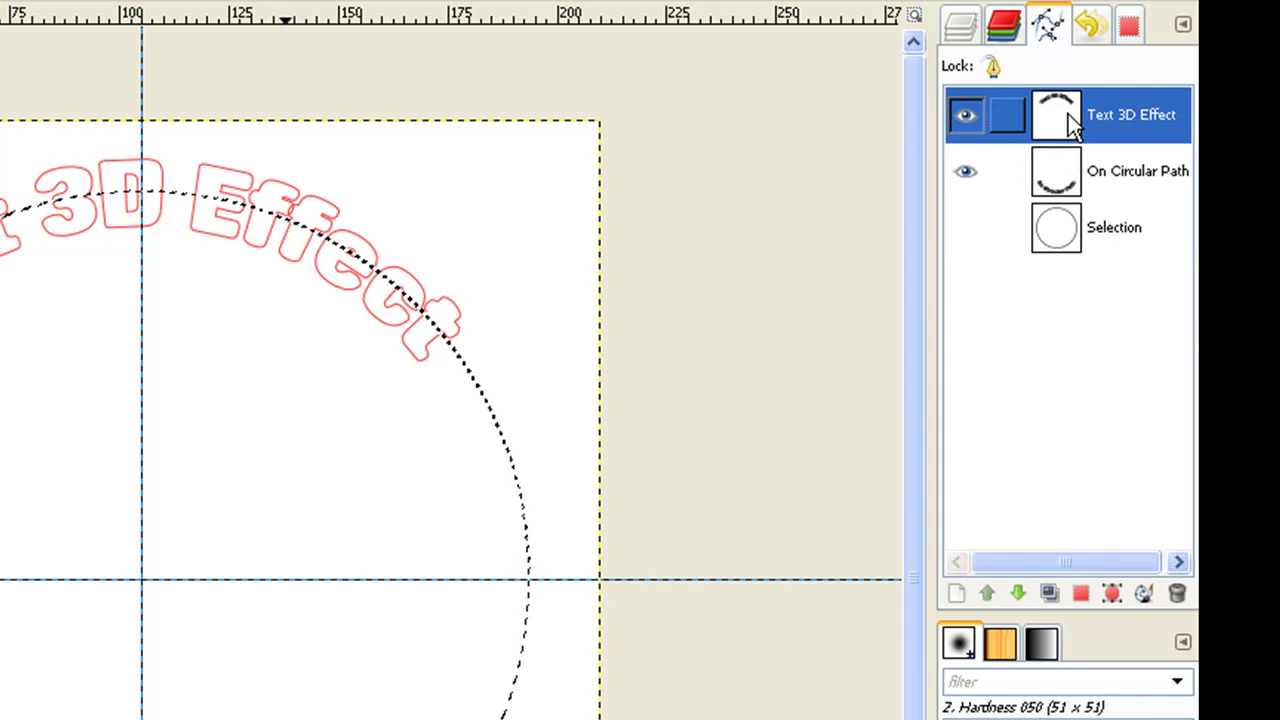
right_click(1068, 114)
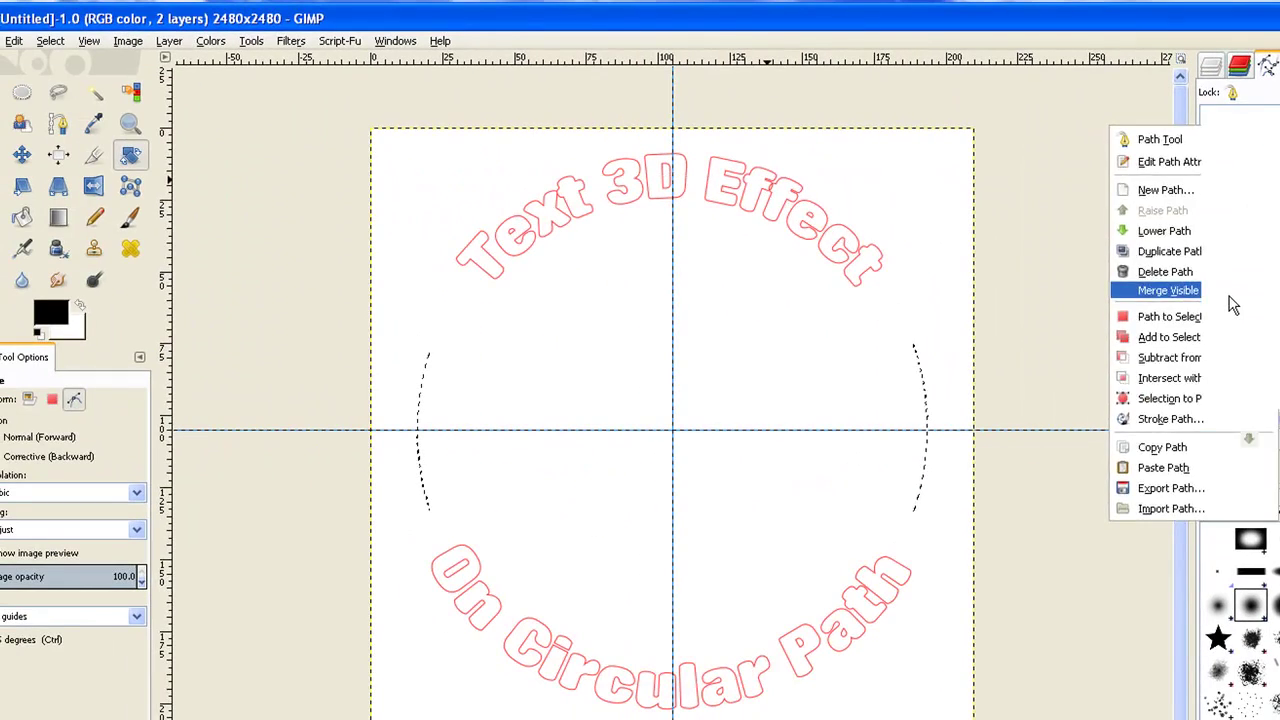
click(1000, 367)
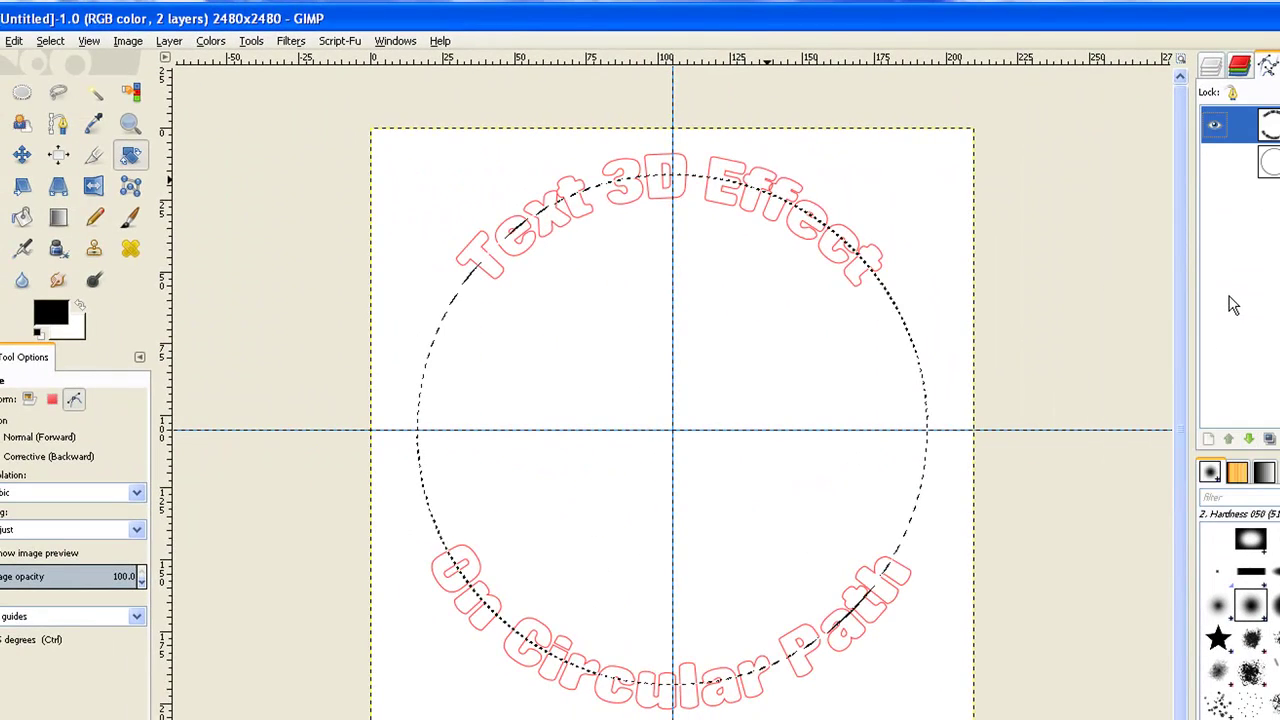
Step: Clear the circular selection and create a selection from the merged text path
click(47, 42)
key(Return)
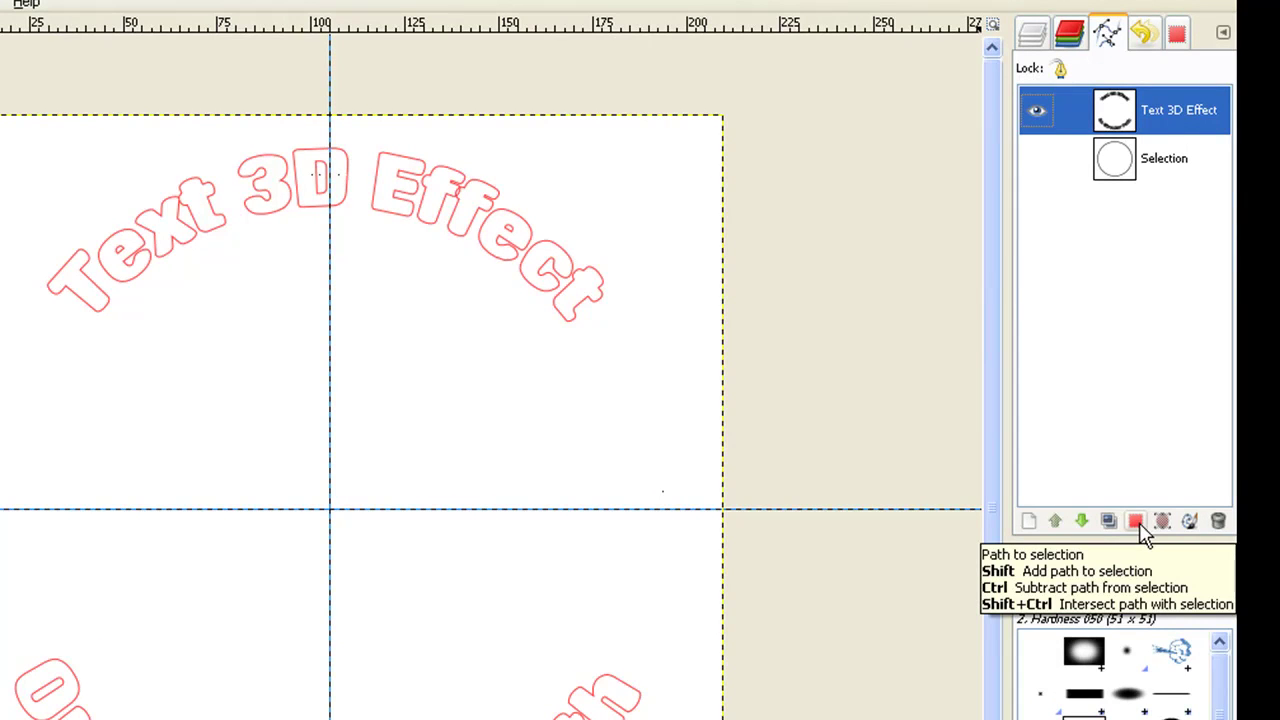
click(1140, 527)
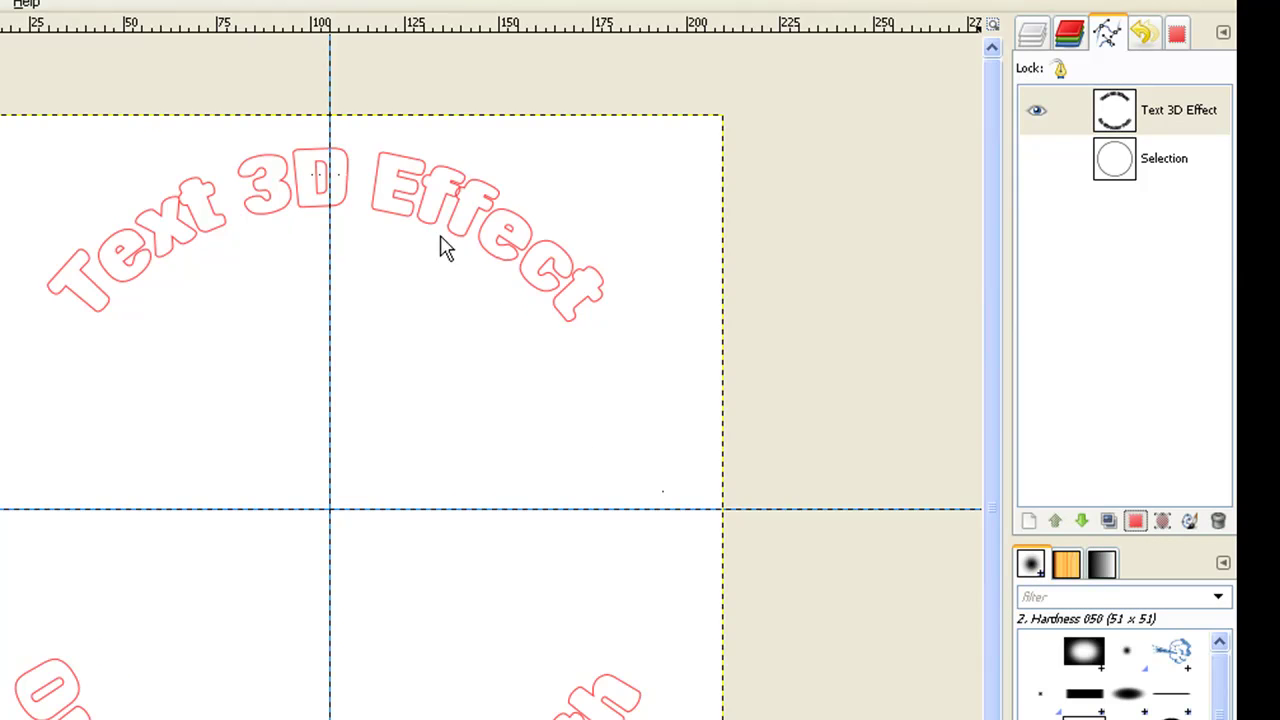
key(shift+v)
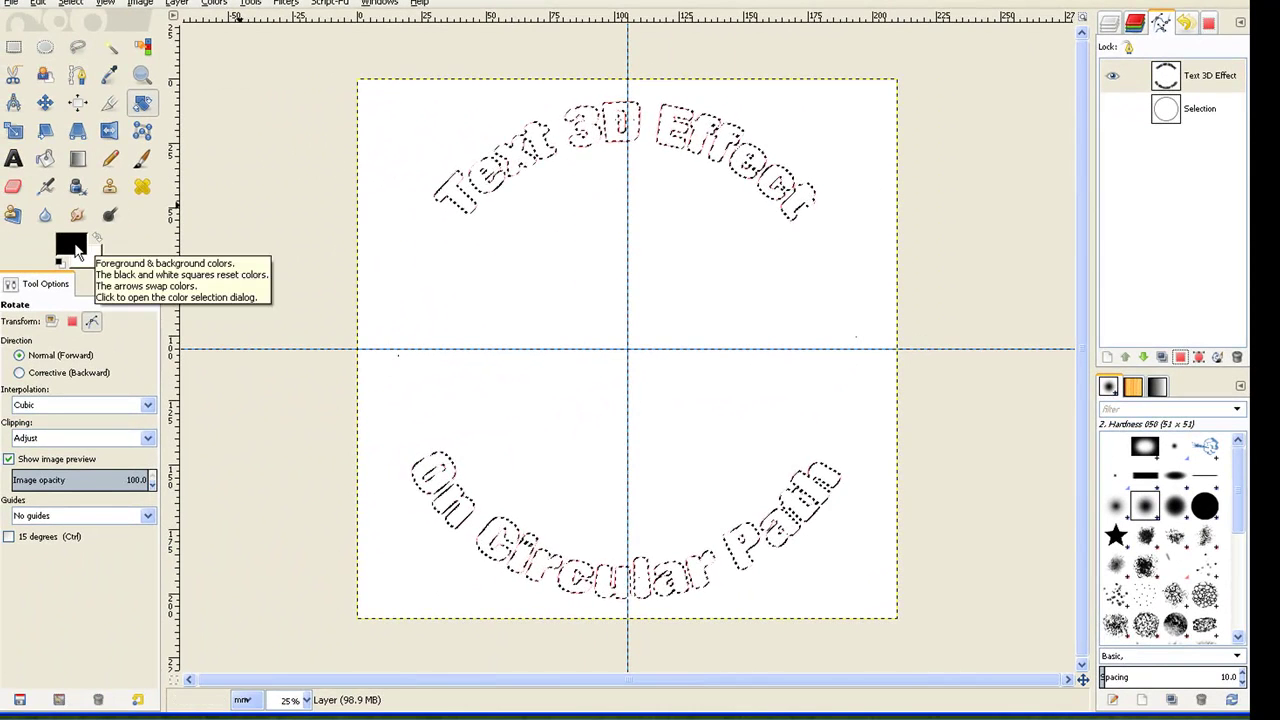
Step: Bucket-fill the whole text selection with the red foreground colour f80a2b on the transparent layer
click(72, 246)
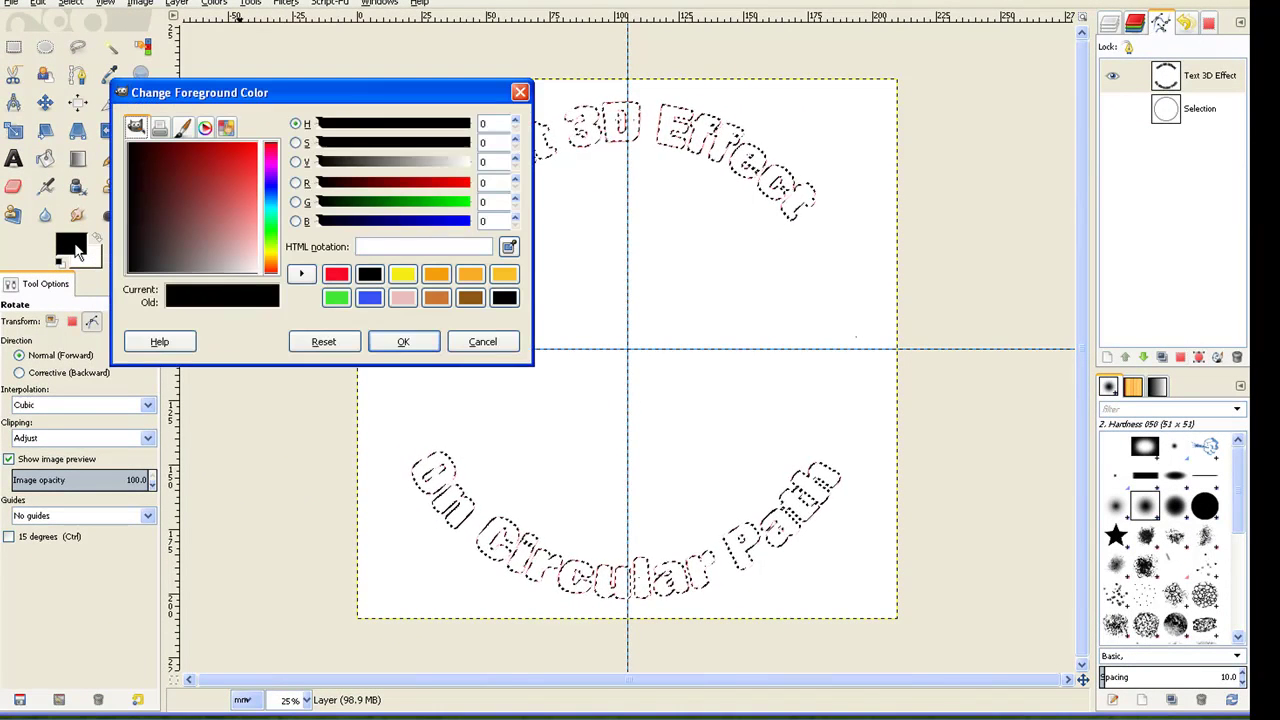
click(345, 276)
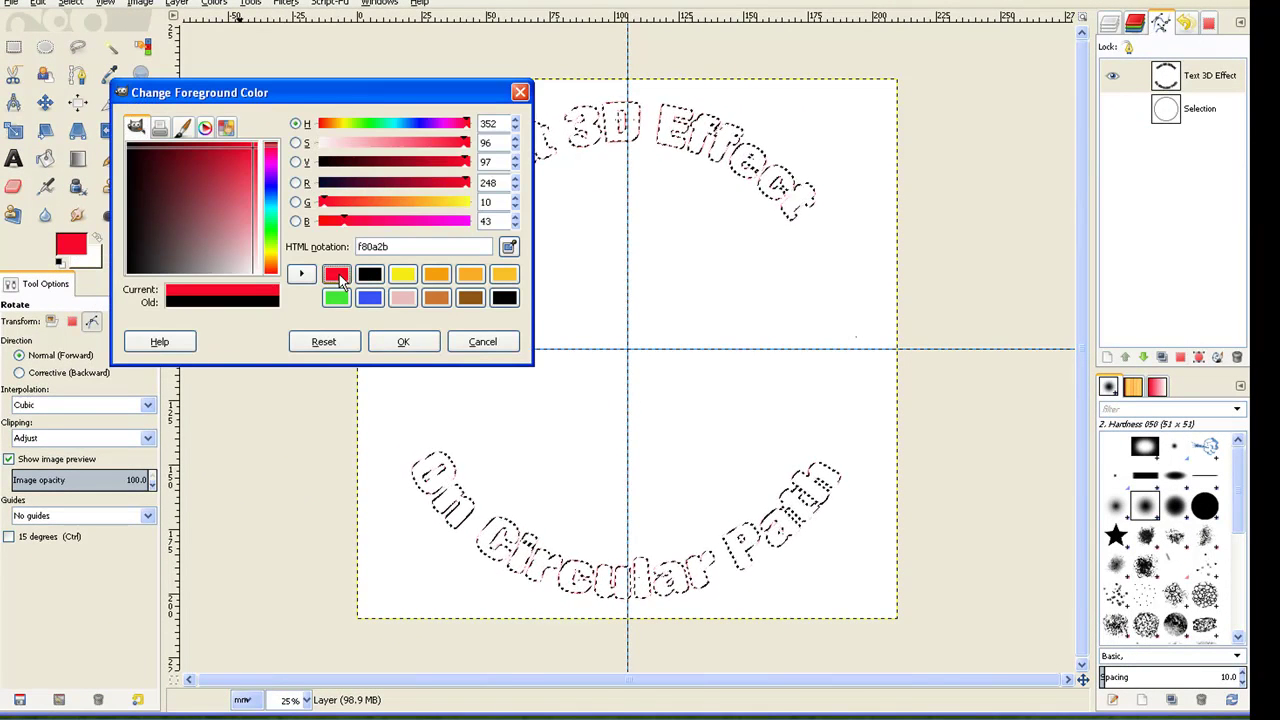
click(404, 342)
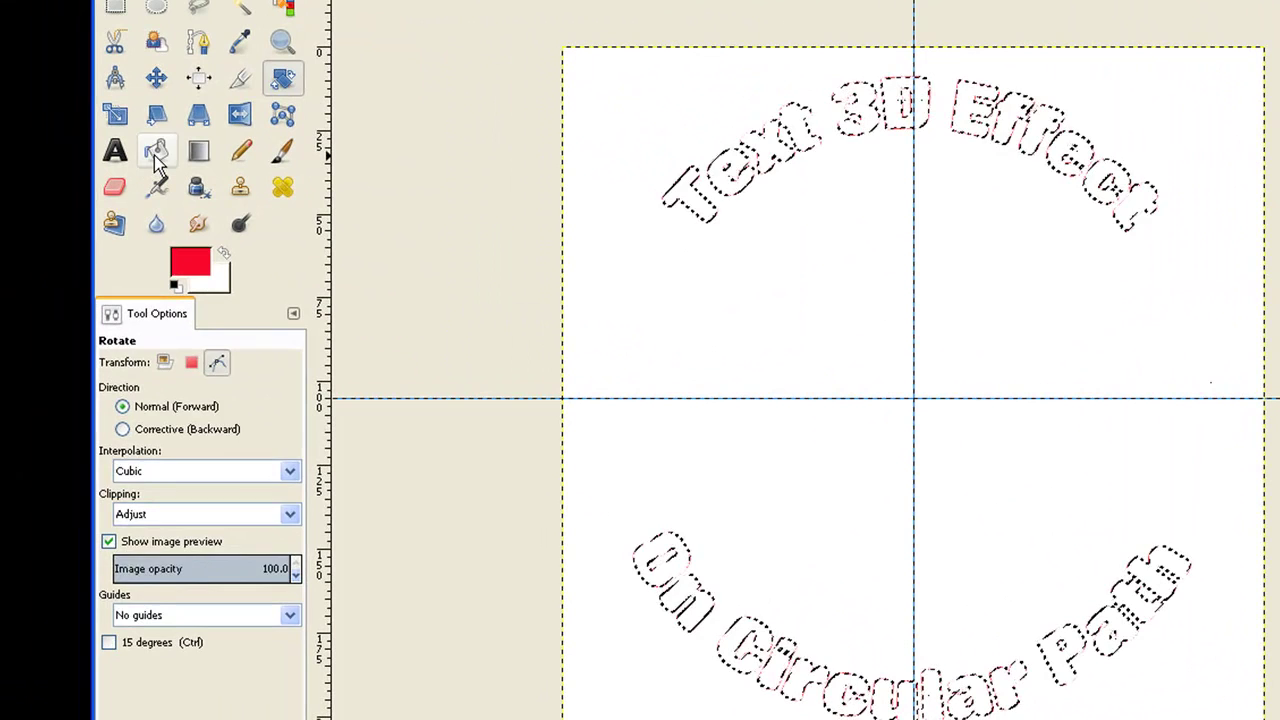
click(45, 158)
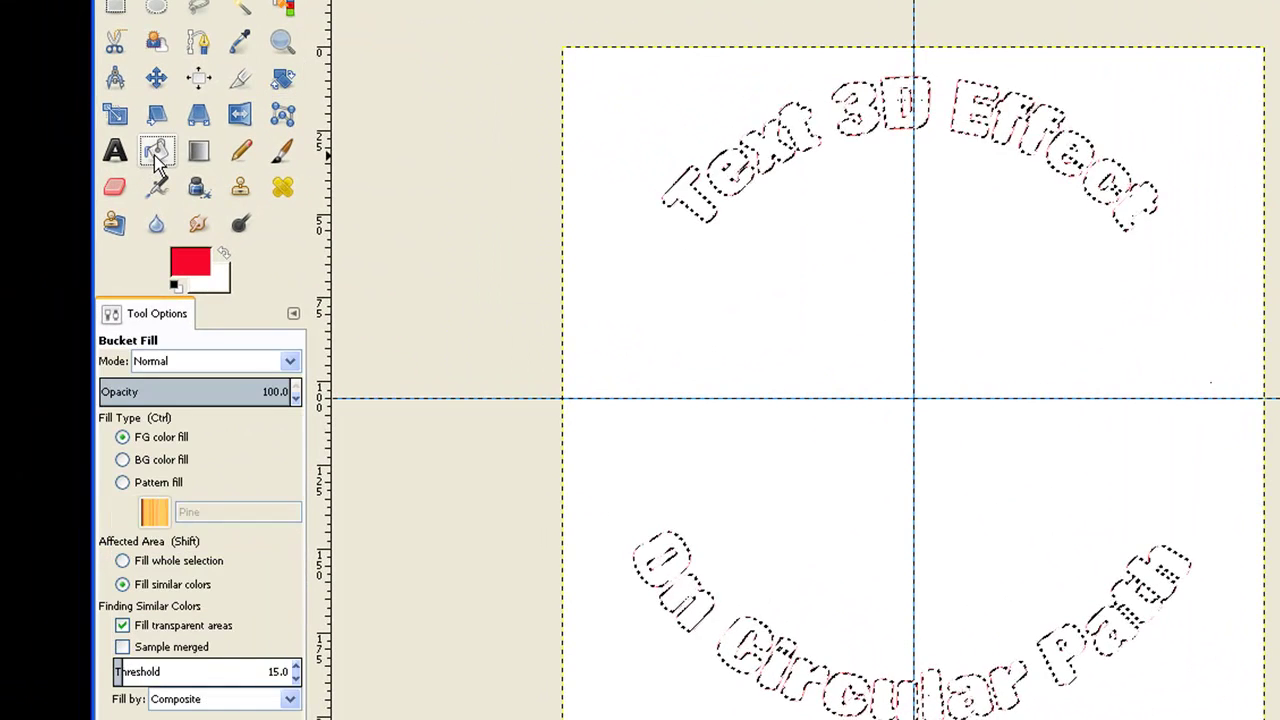
click(123, 561)
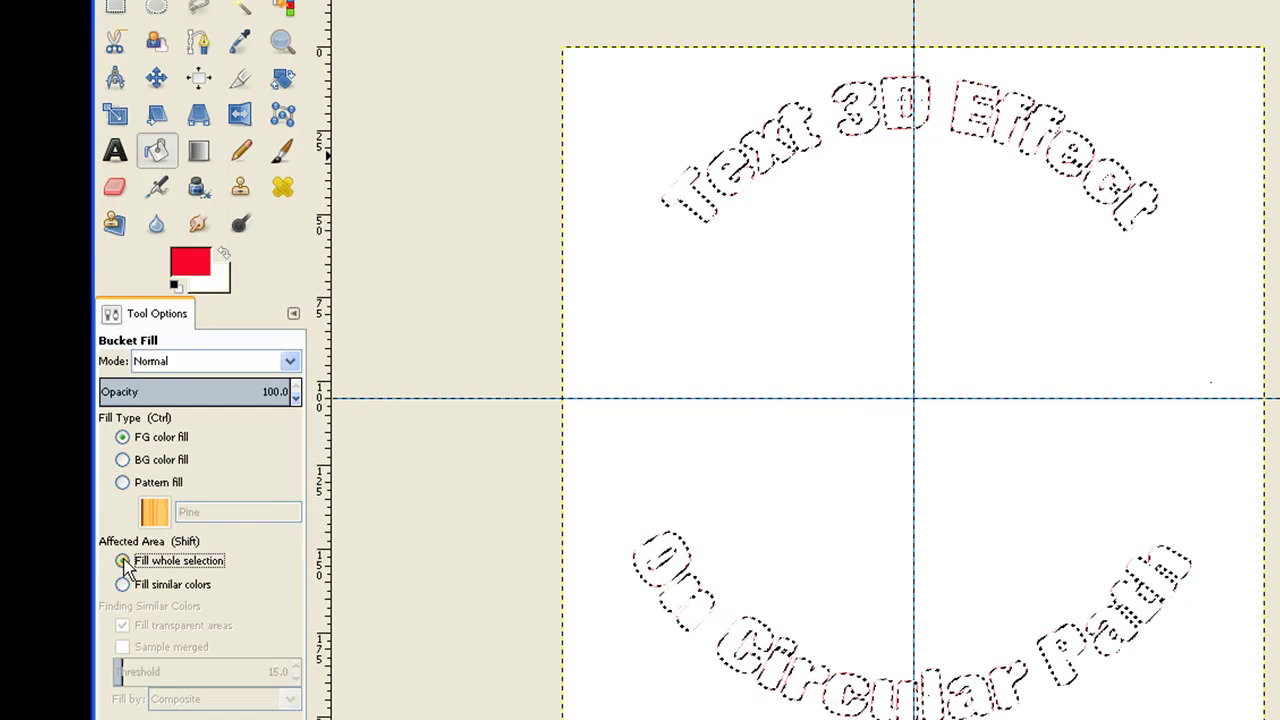
click(700, 217)
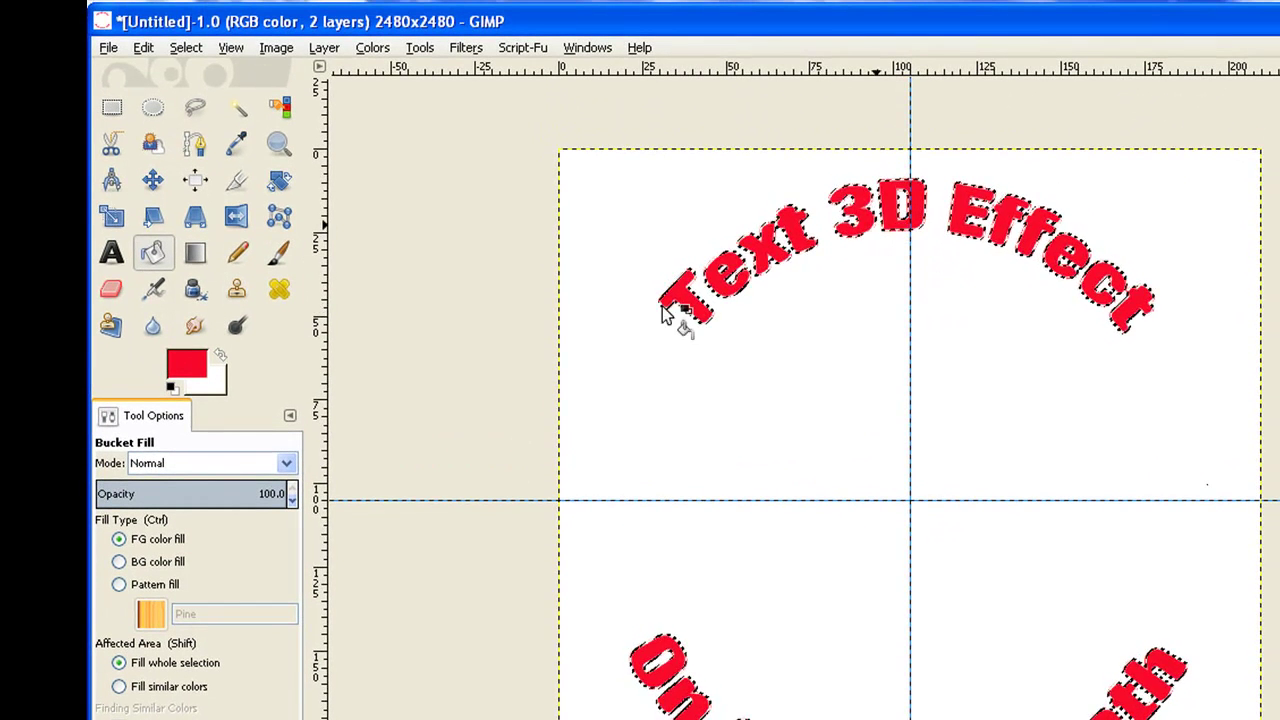
Step: Reset the foreground and background colours to black and white, and grow the text selection by 2.08 mm
click(172, 390)
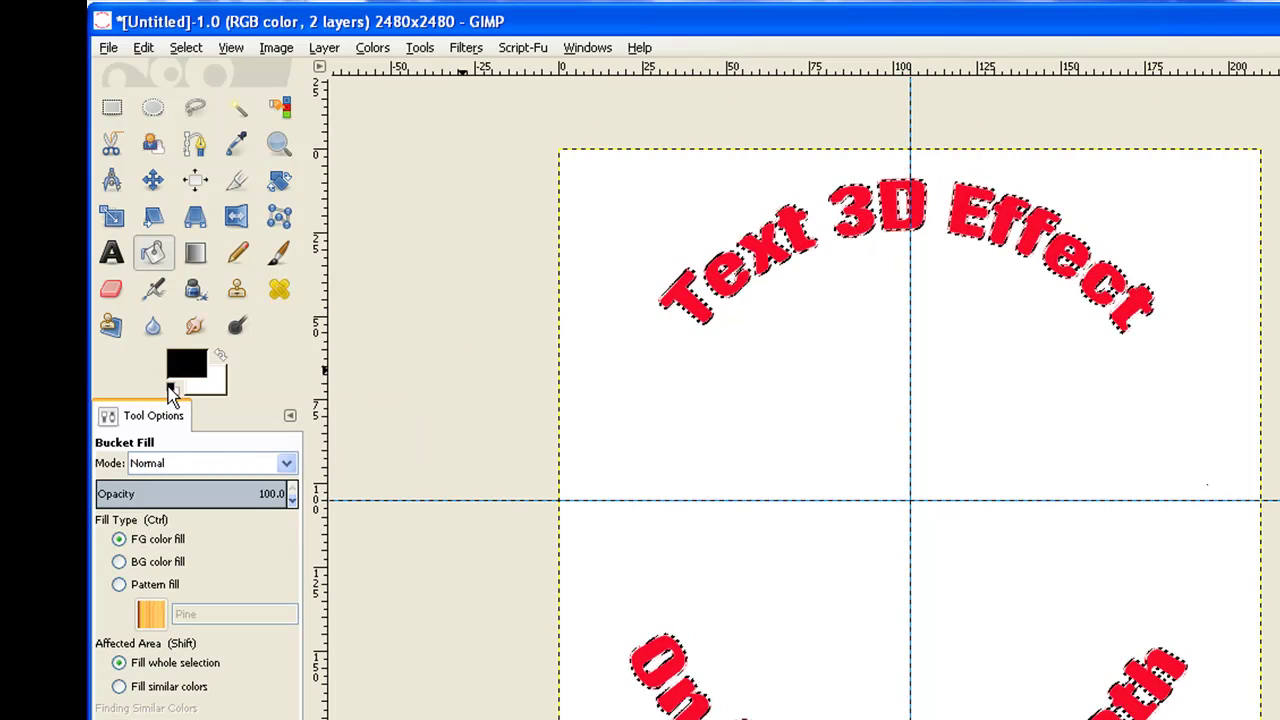
click(185, 48)
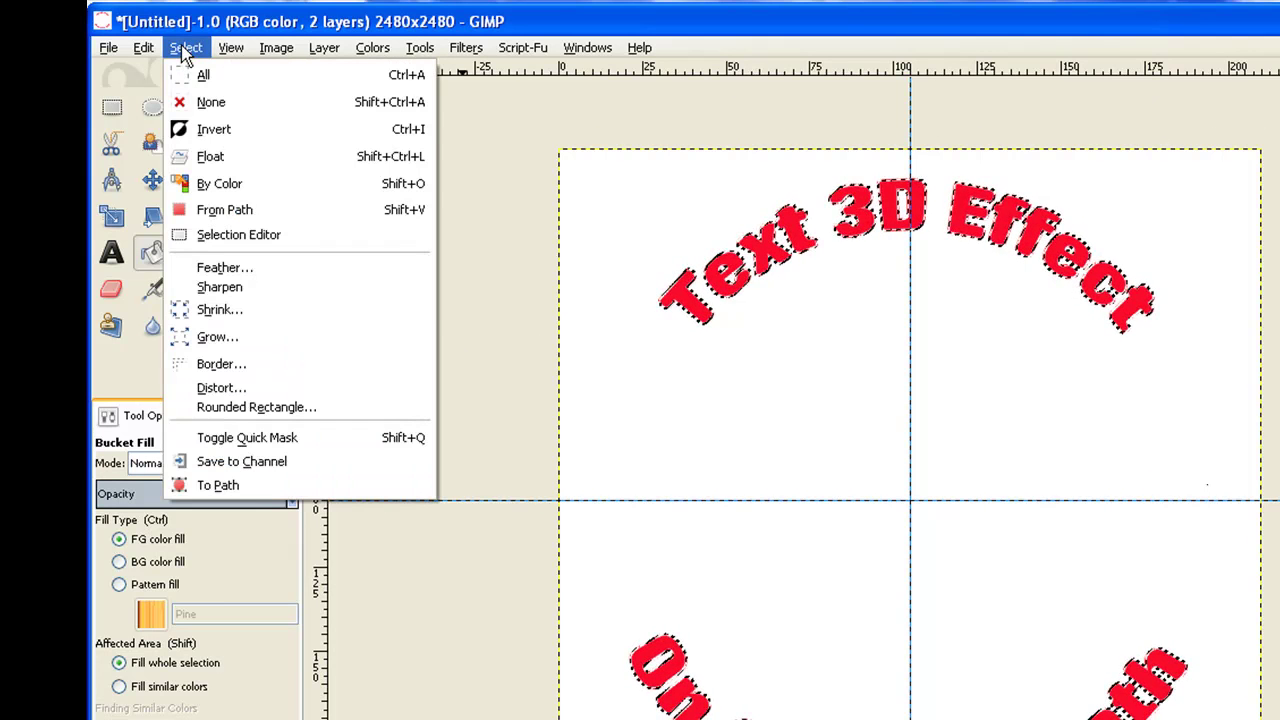
click(226, 339)
click(412, 248)
click(412, 248)
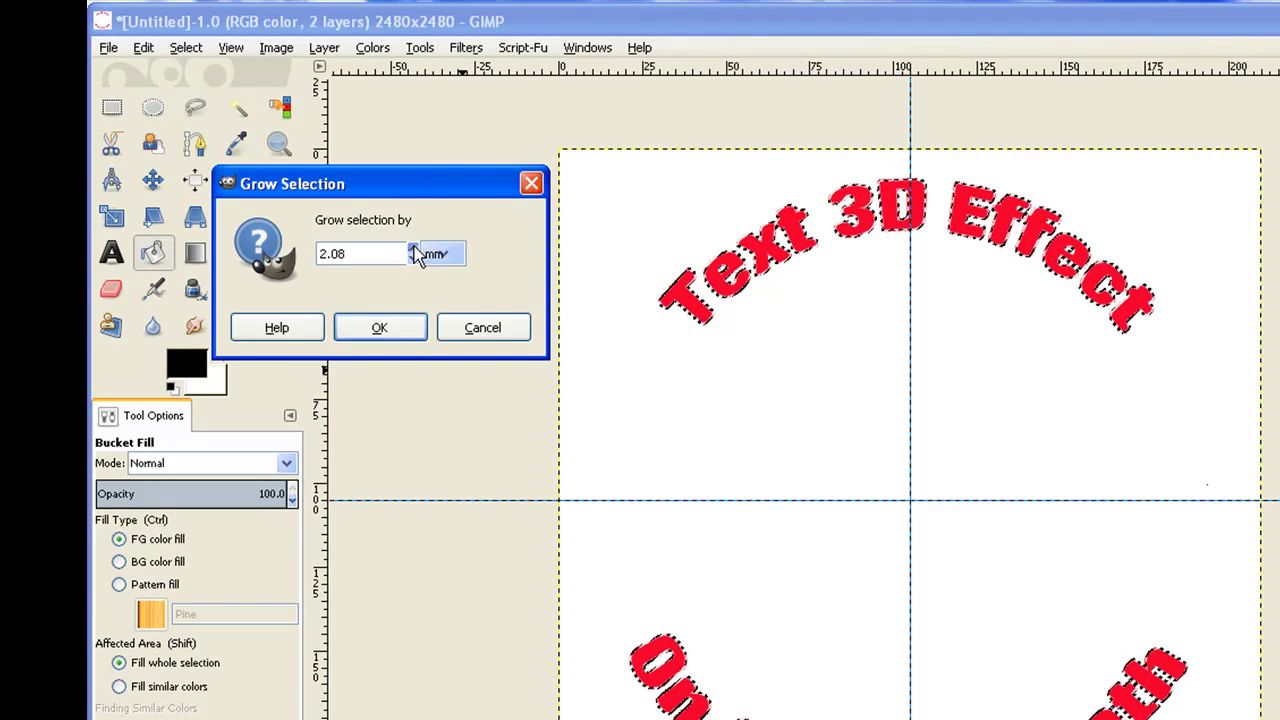
click(397, 331)
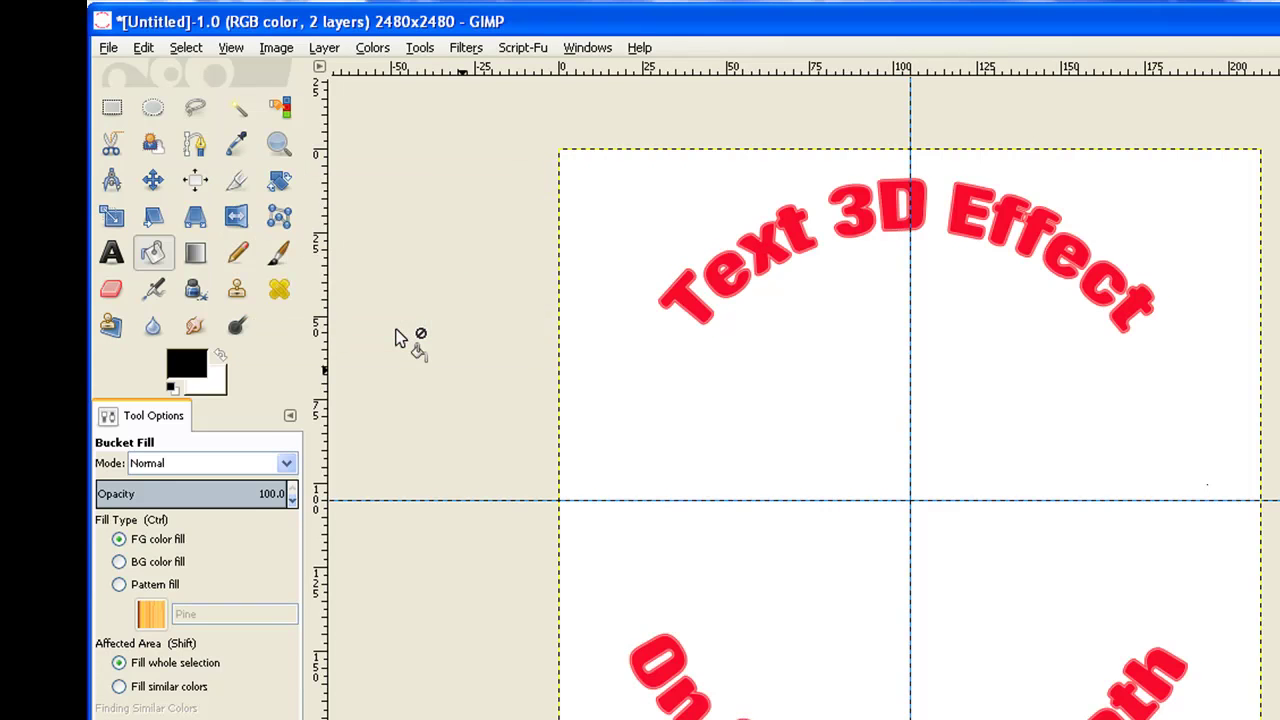
Step: Stroke the merged text path with a solid black, antialiased line 4 px wide
click(144, 50)
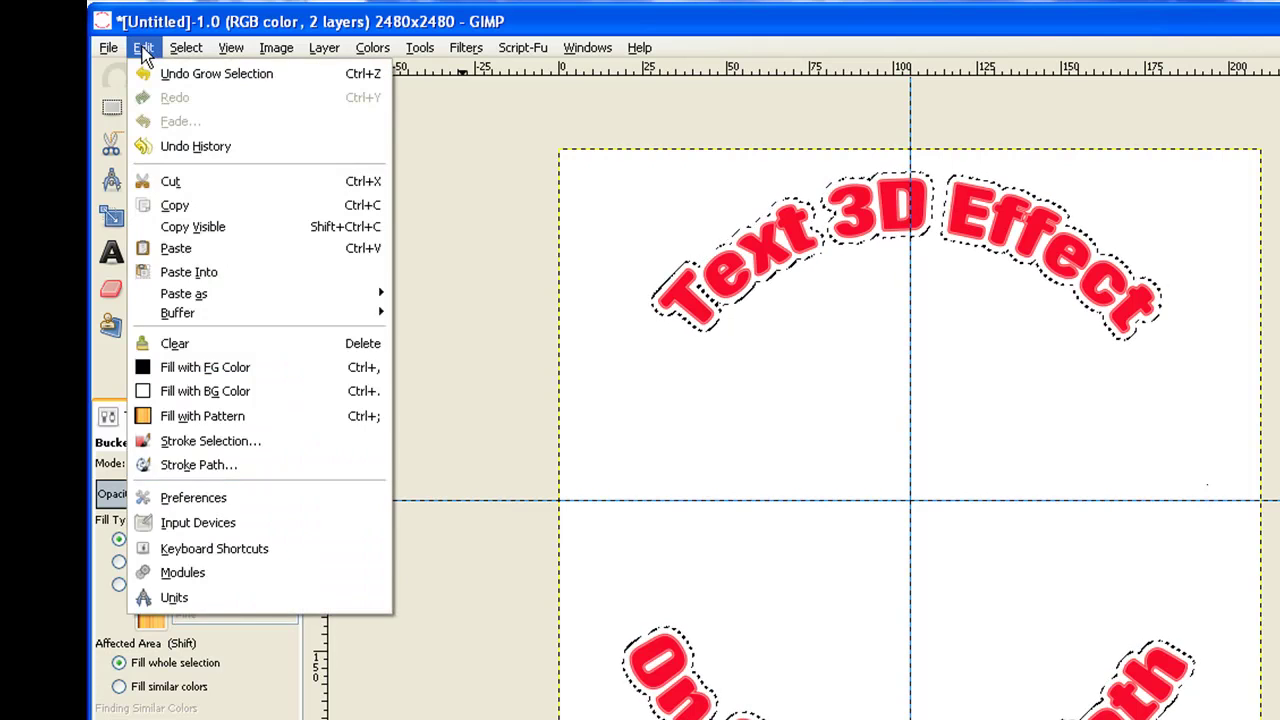
click(226, 466)
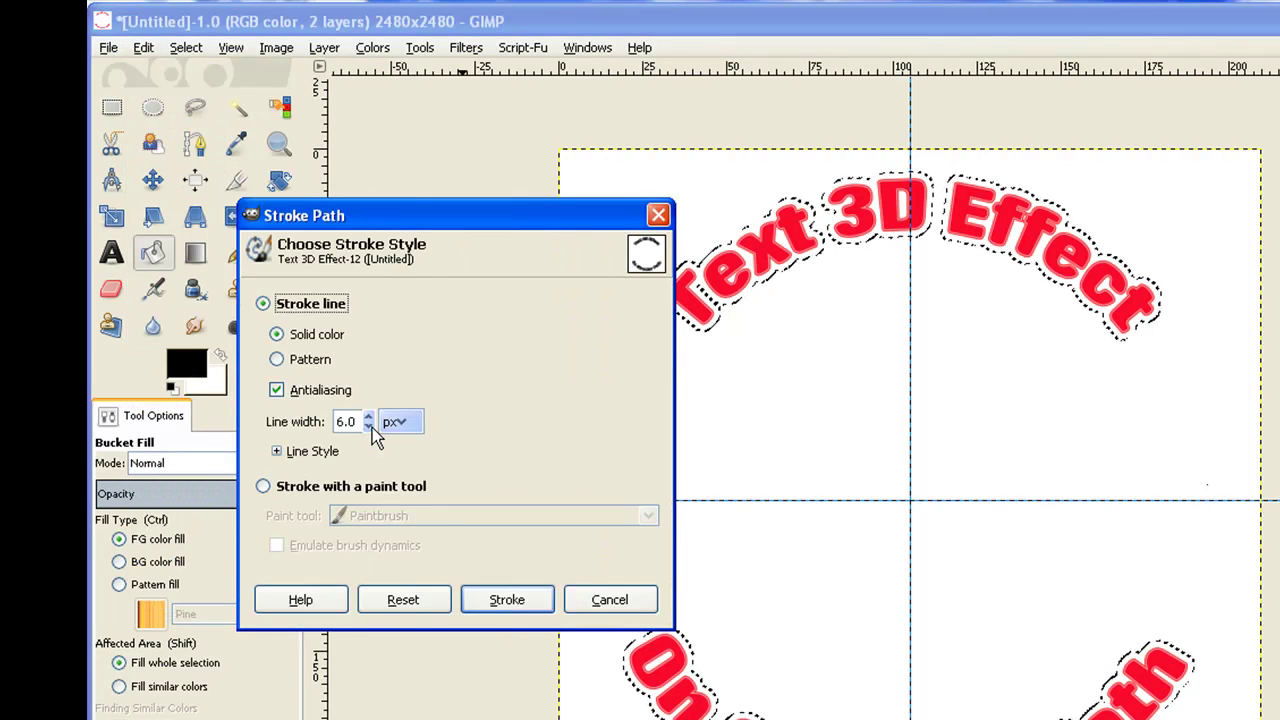
click(369, 425)
click(369, 425)
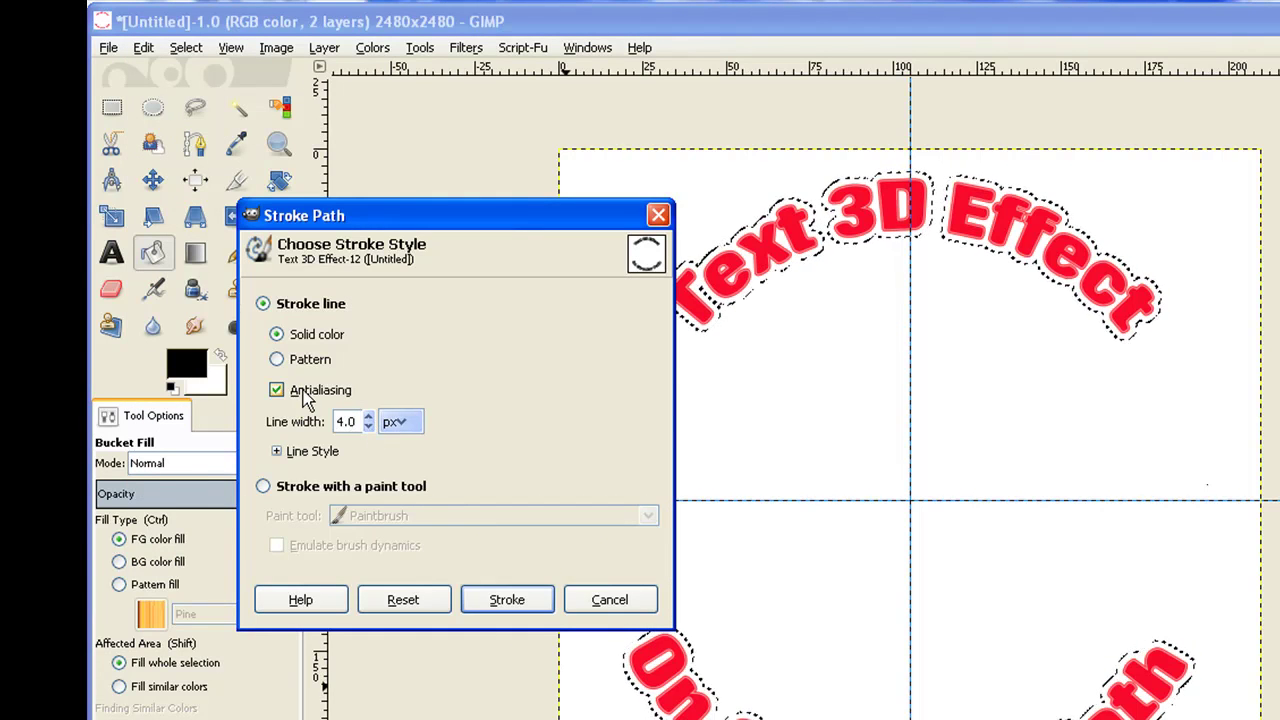
click(505, 600)
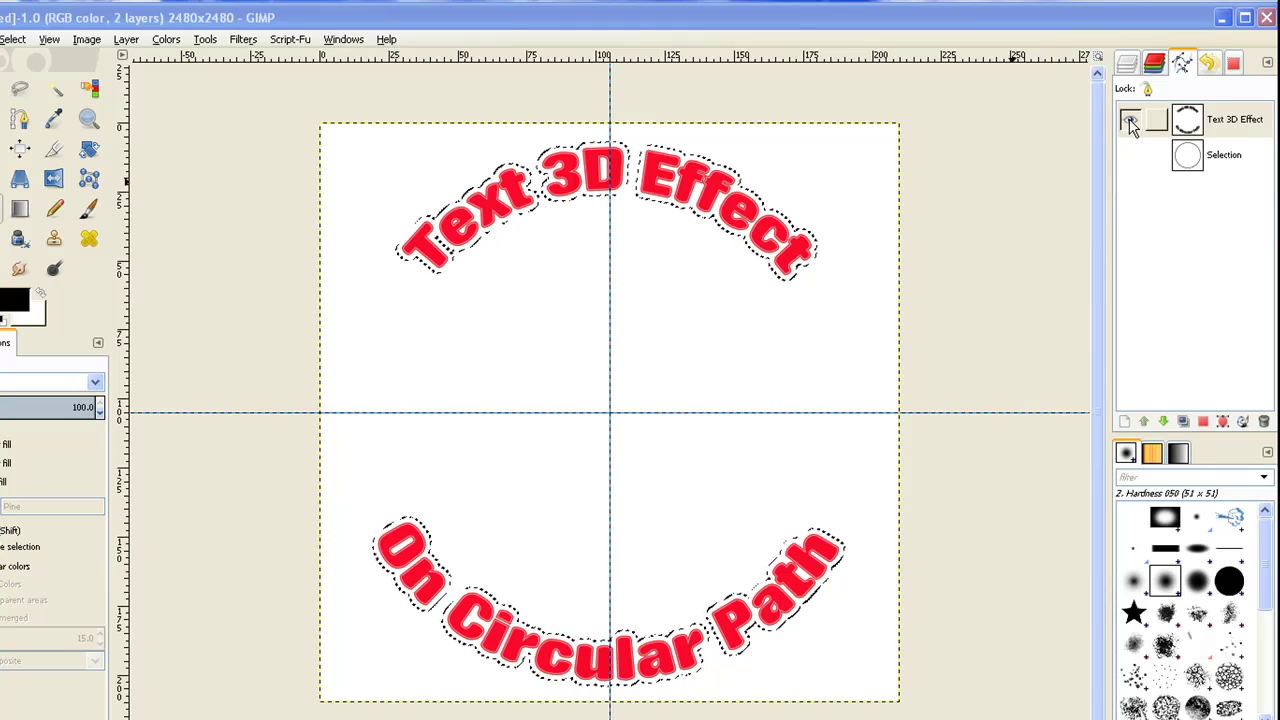
Step: Hide the merged Text 3D Effect path and clear the selection around the letters
click(1131, 122)
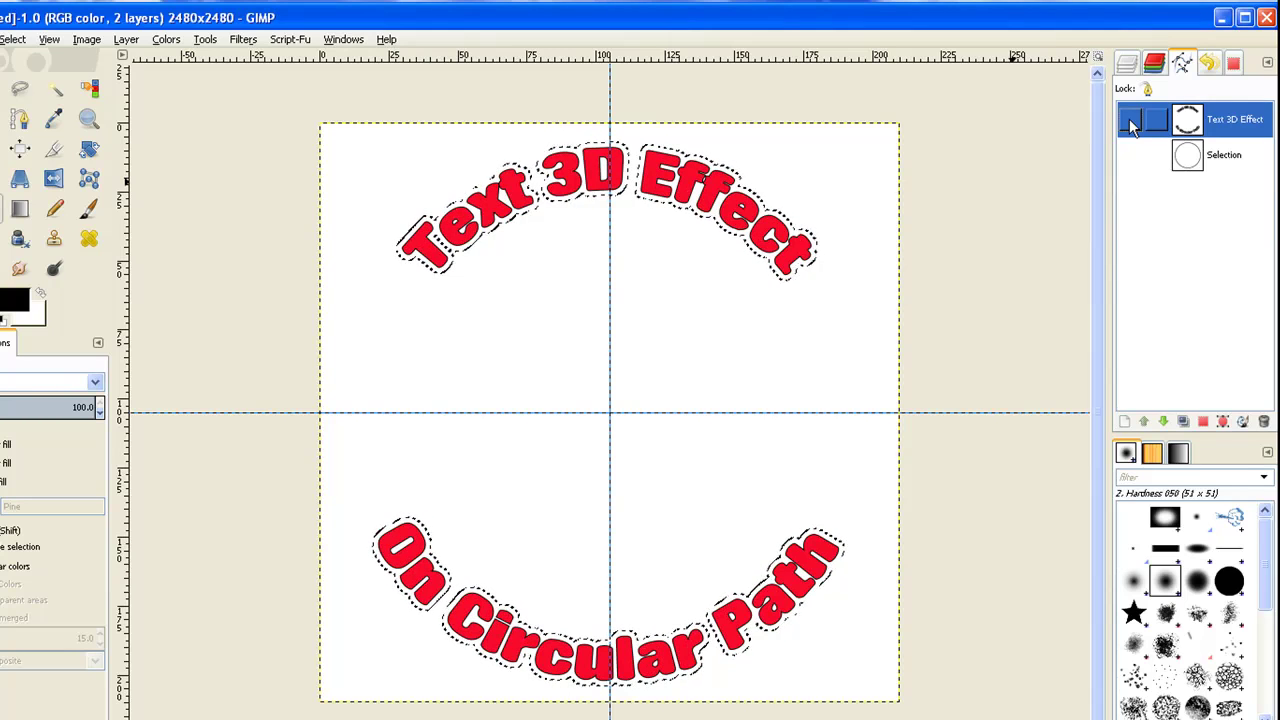
click(12, 40)
click(32, 85)
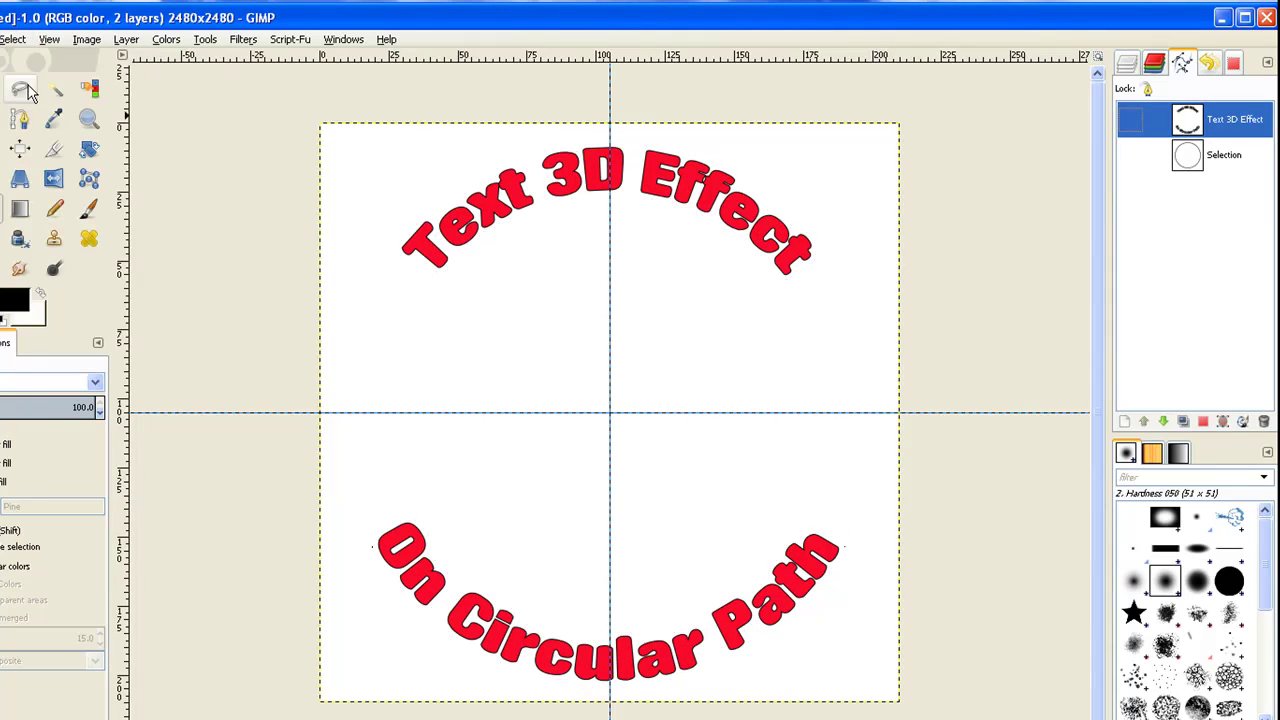
Step: Duplicate the layer that holds the outlined red text
click(1129, 68)
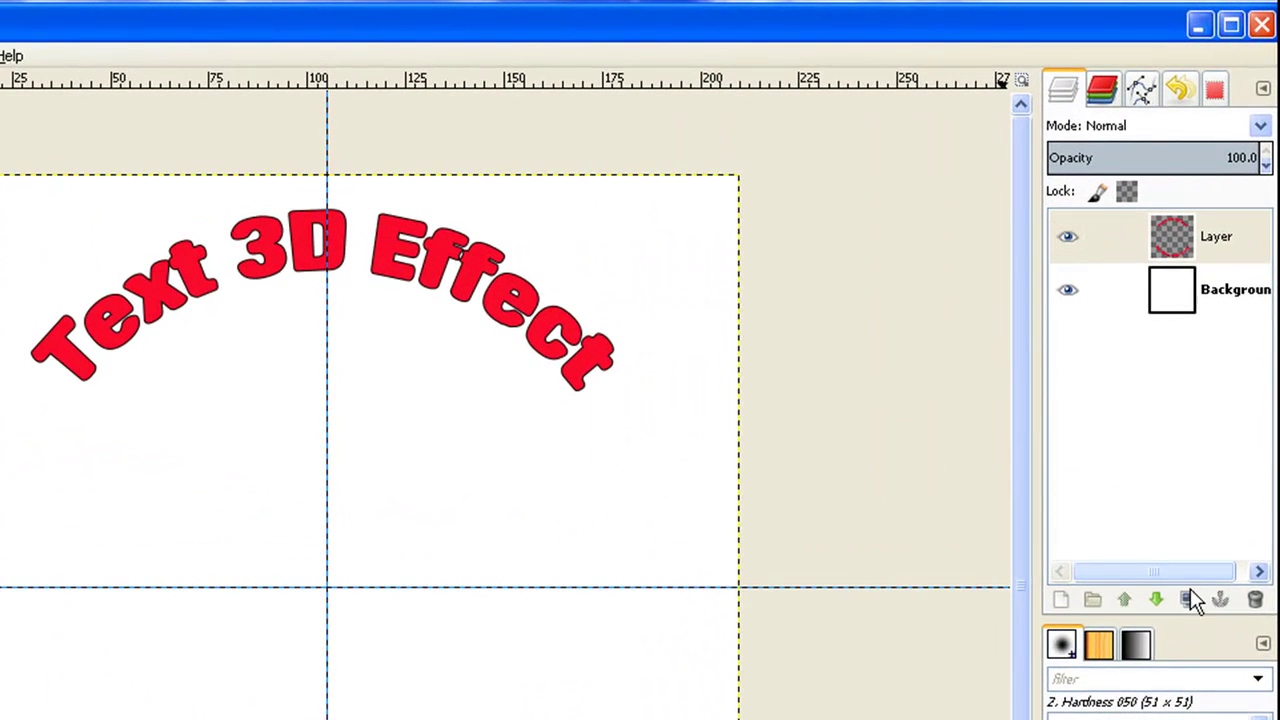
click(1190, 598)
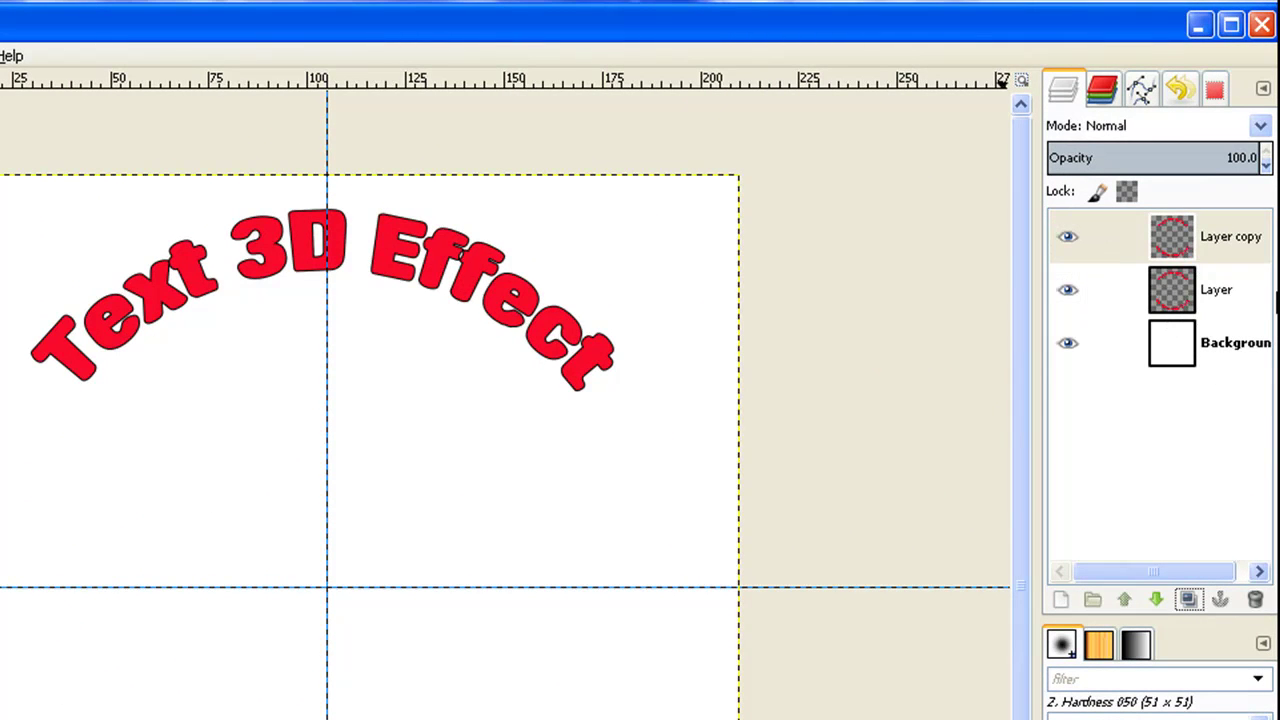
Step: Hide the original text layer and the Background, and start a linear Motion Blur on the text copy, previewing the letter edges
click(1069, 292)
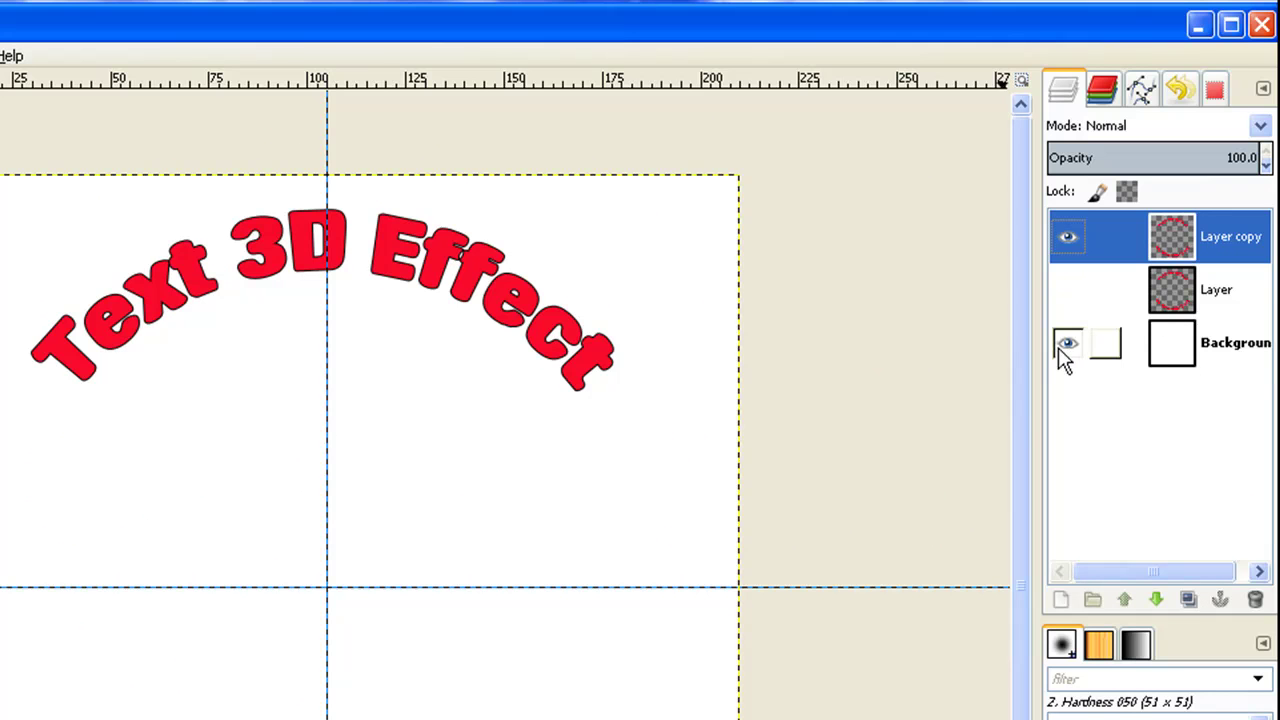
click(1066, 344)
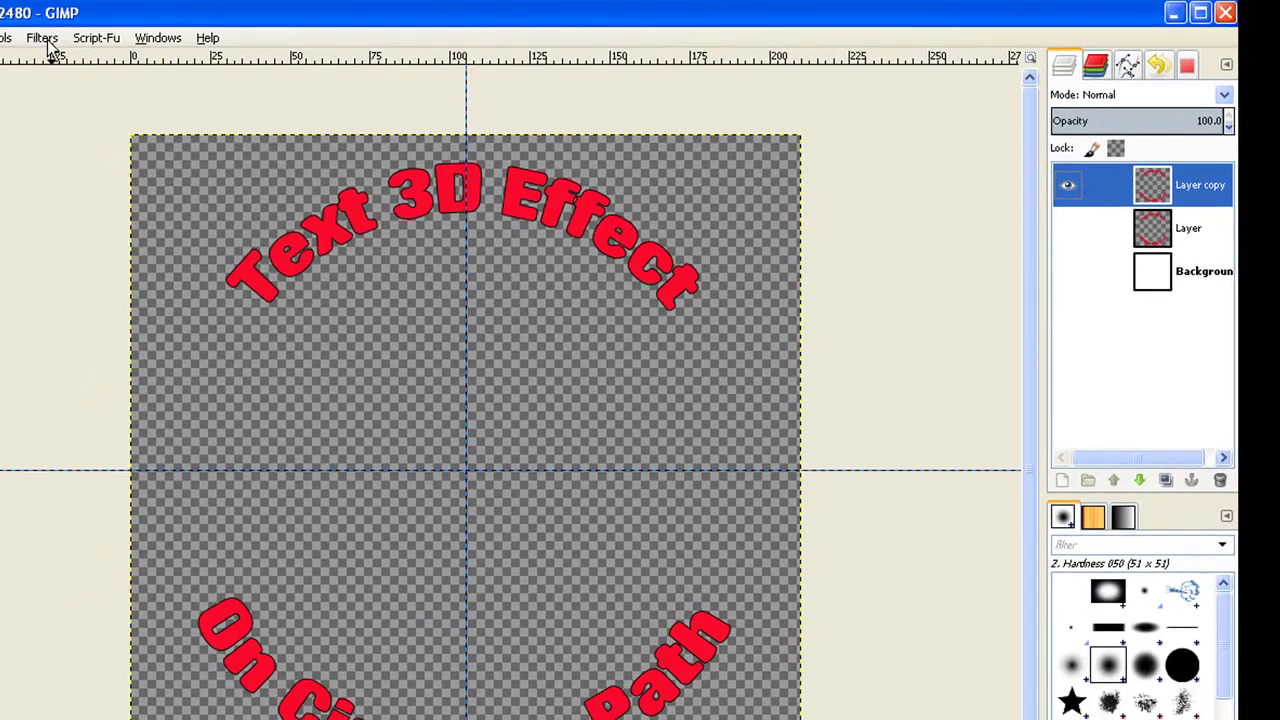
click(45, 40)
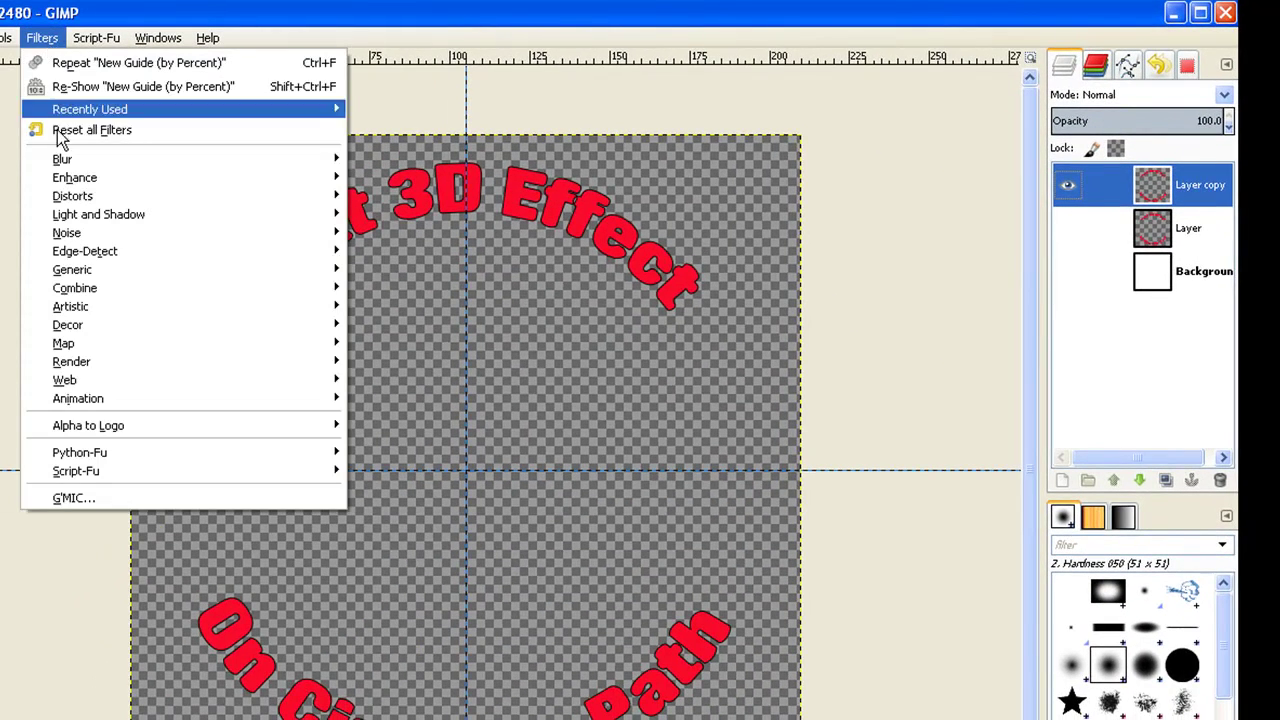
mouse_move(60, 161)
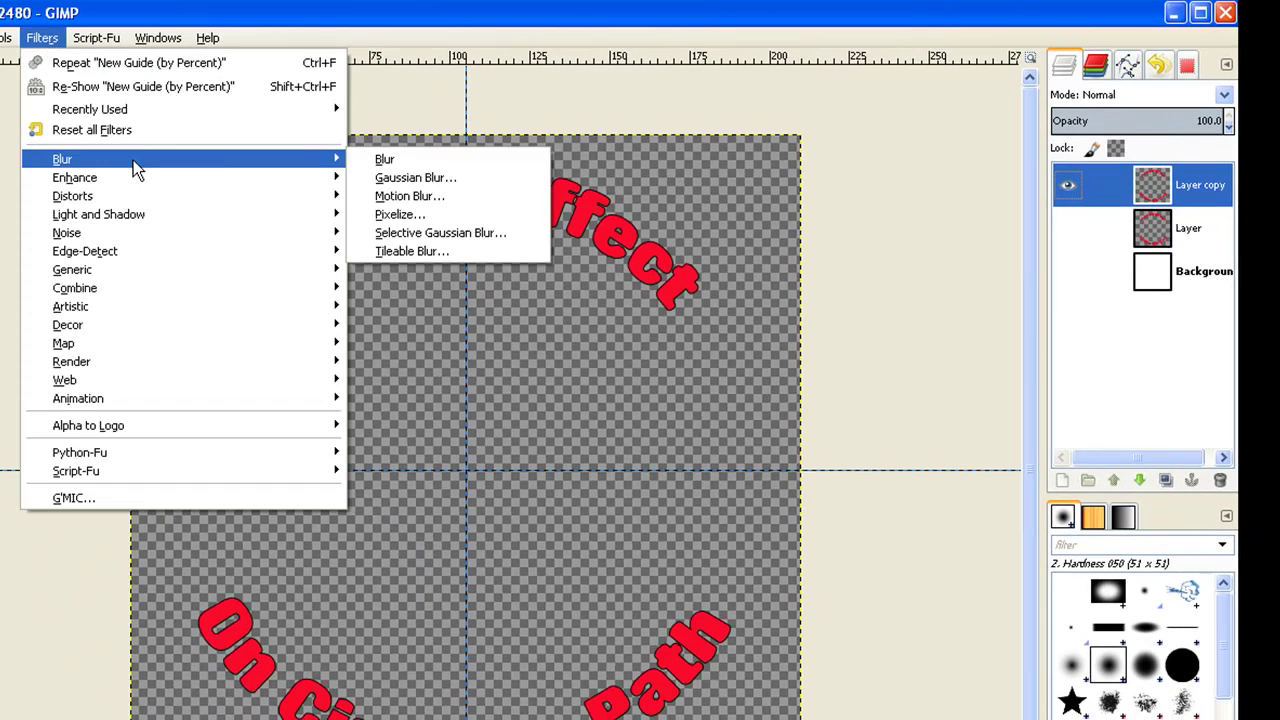
click(449, 197)
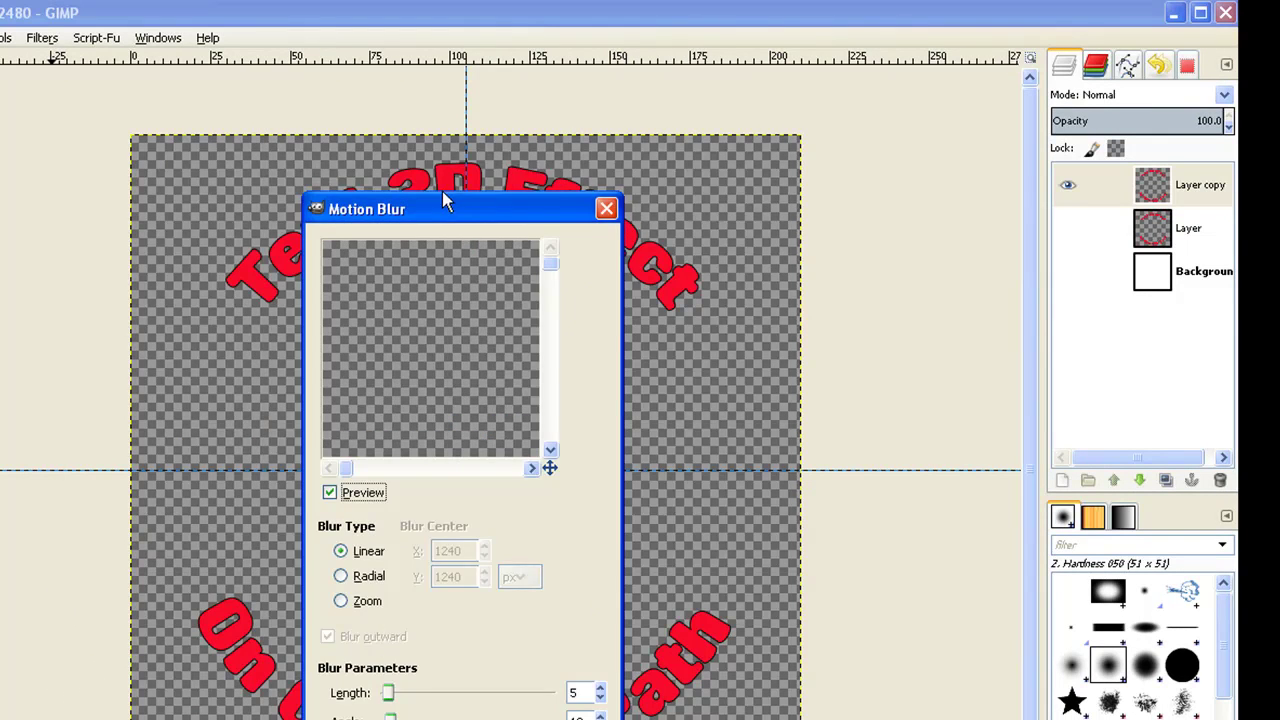
drag(449, 200, 379, 163)
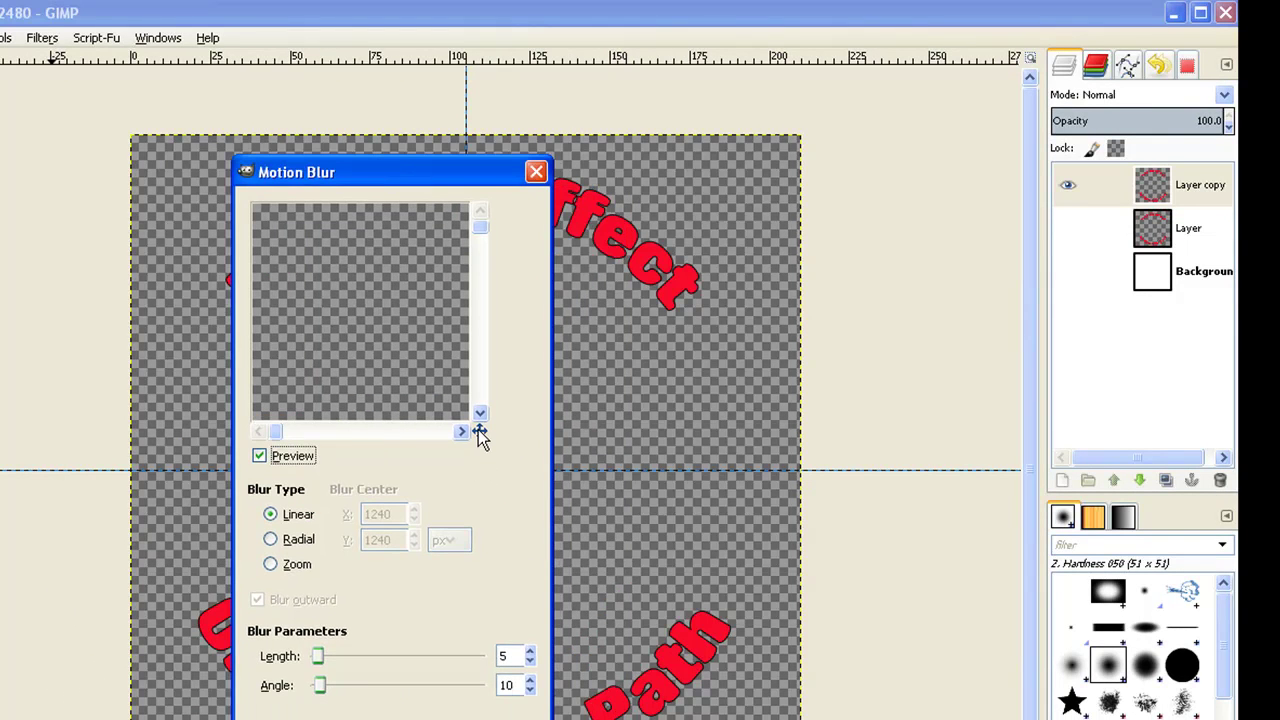
drag(480, 432, 499, 452)
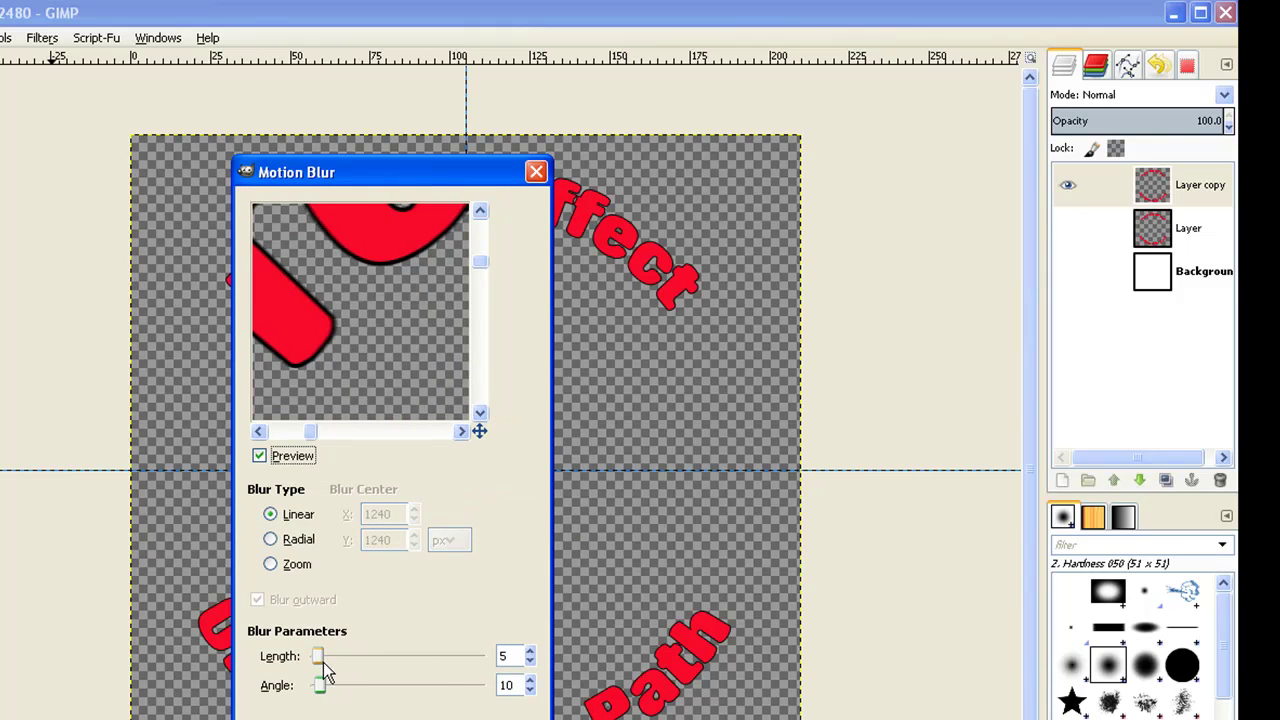
Step: Set the motion blur length to 40
click(530, 651)
drag(532, 655, 532, 655)
click(531, 654)
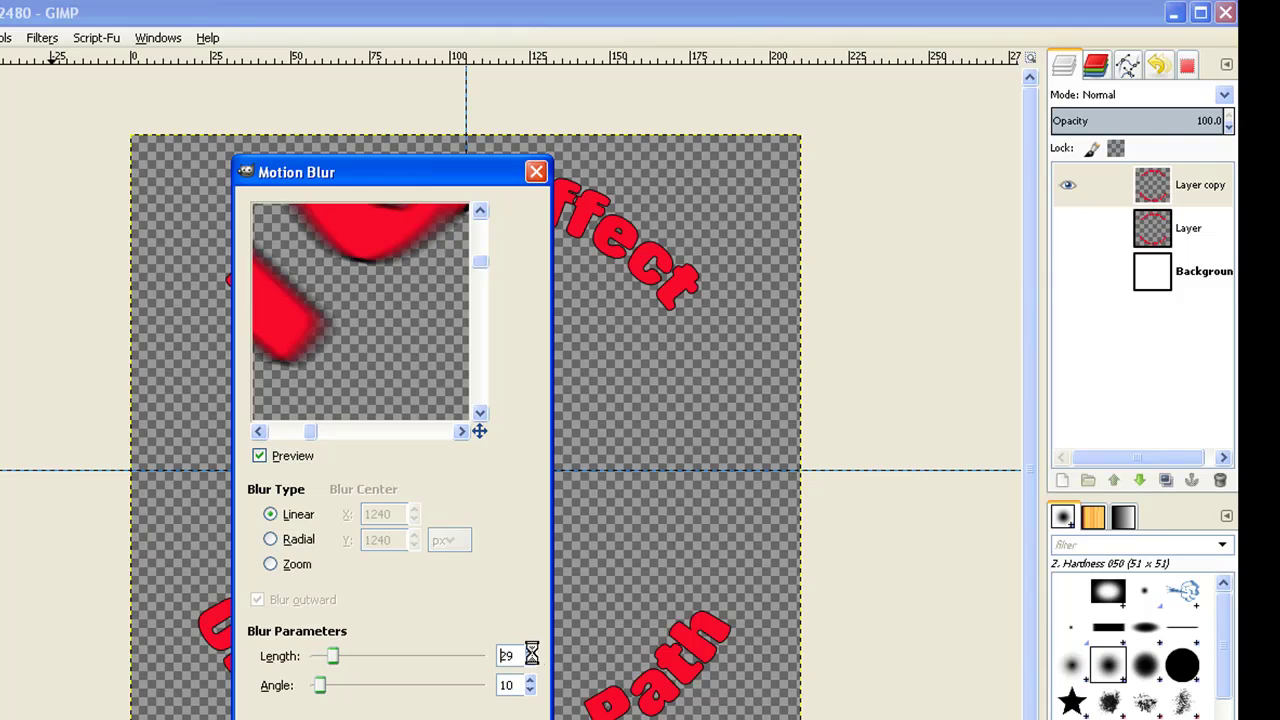
click(531, 654)
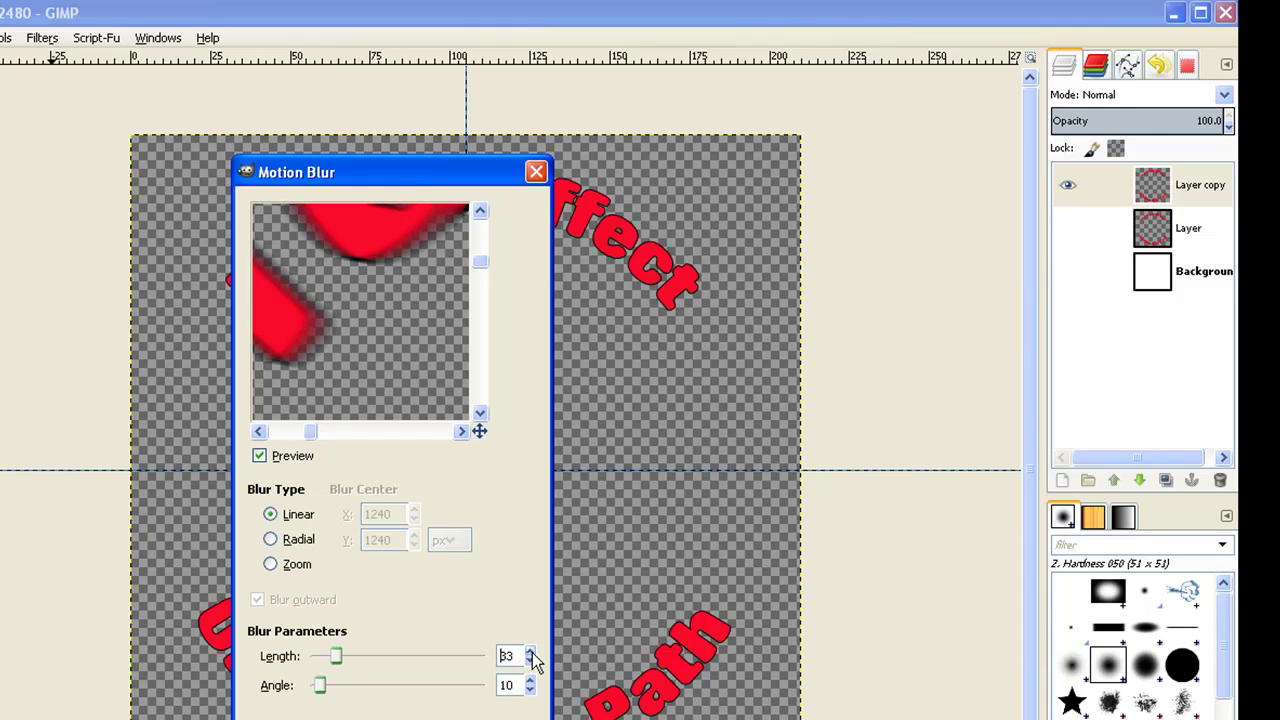
click(531, 654)
click(531, 654)
click(531, 642)
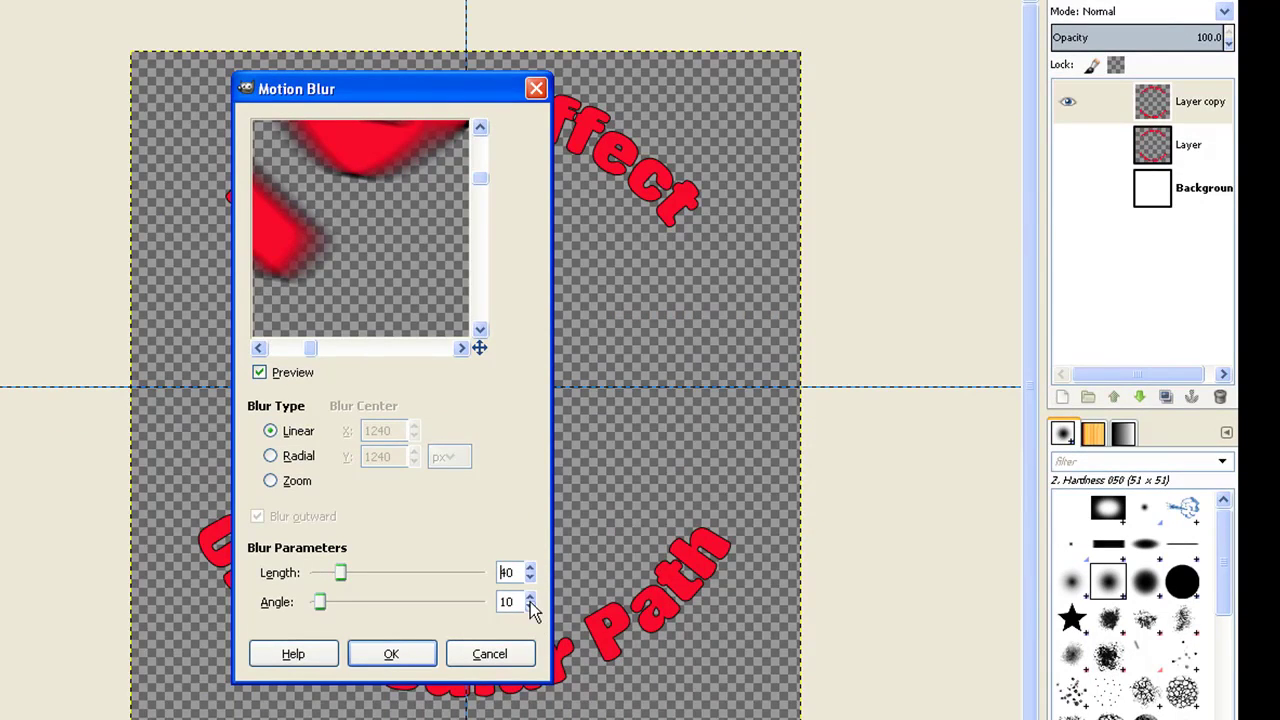
Step: Set the motion blur angle to 30 and apply the blur to the text copy
click(530, 597)
click(531, 597)
click(531, 597)
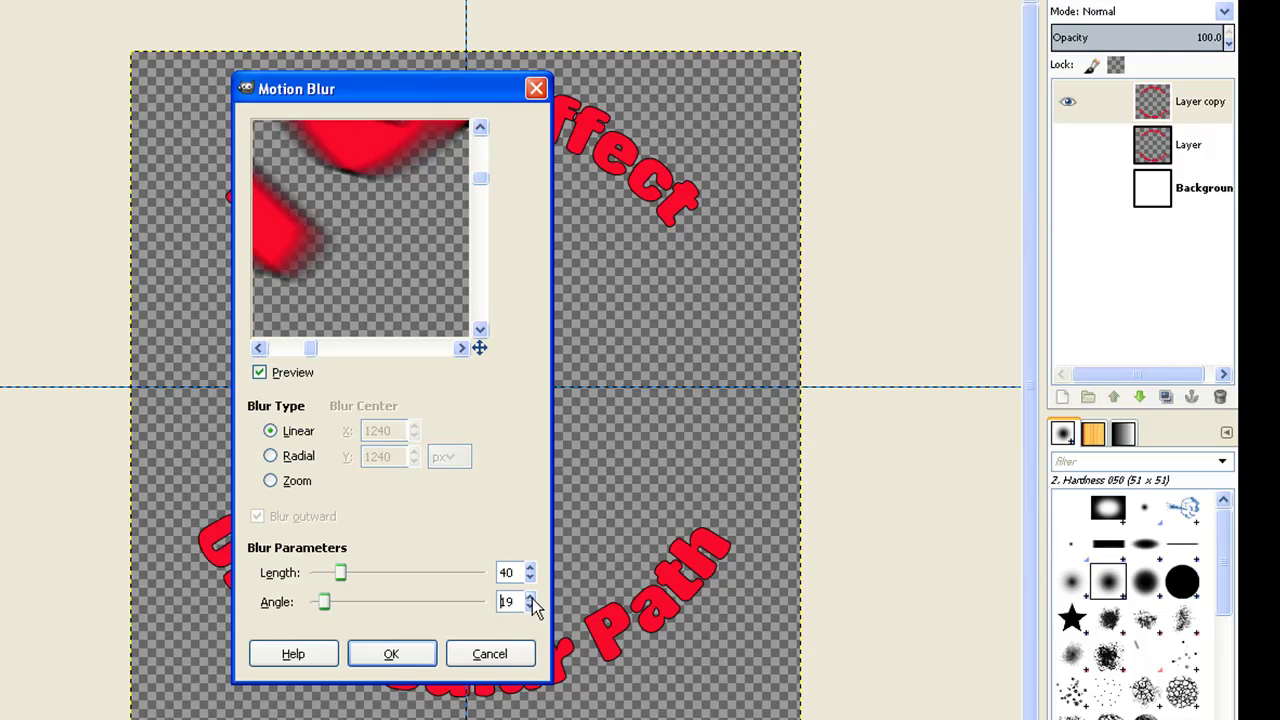
click(531, 597)
click(531, 597)
click(531, 597)
click(531, 597)
click(531, 597)
click(531, 597)
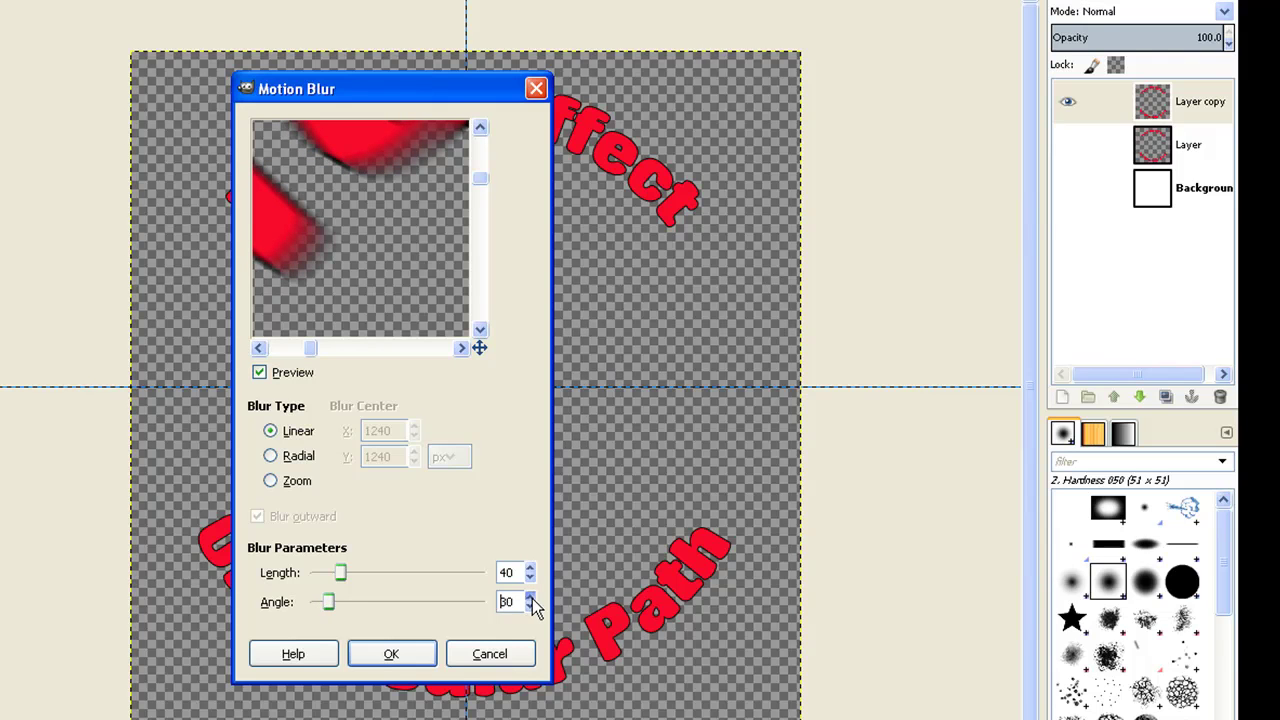
click(405, 655)
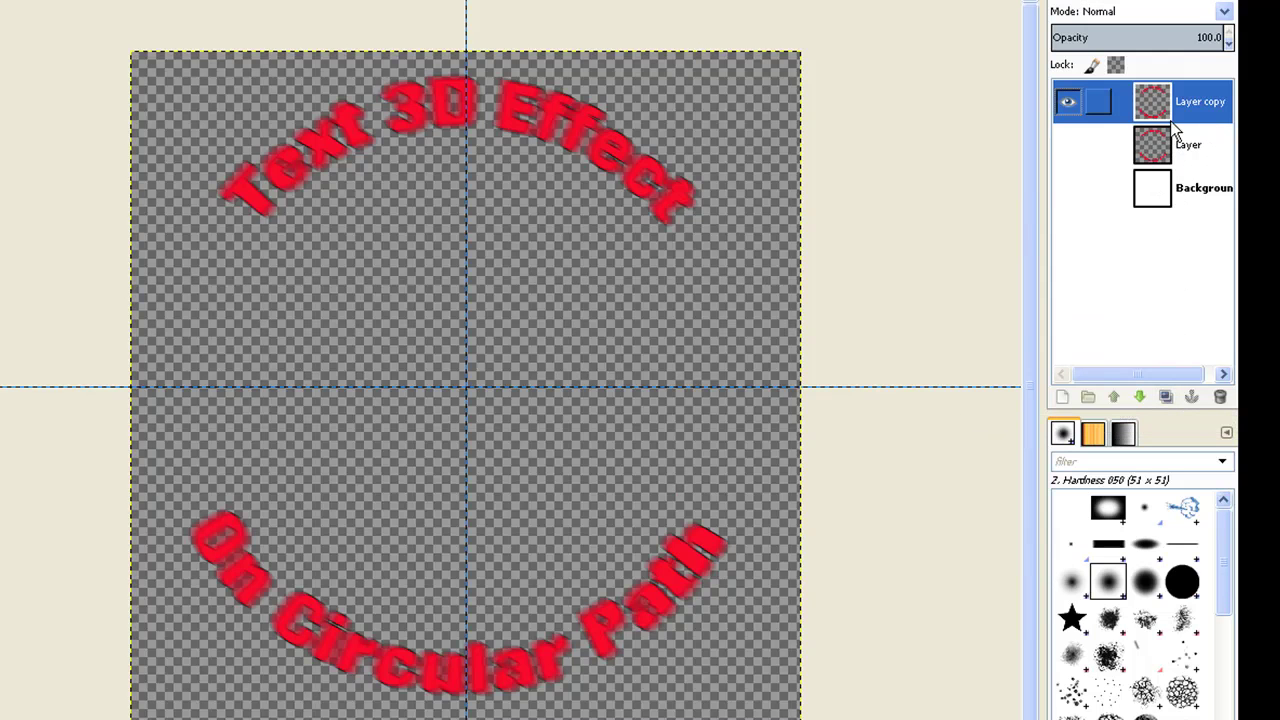
Step: Duplicate the blurred text layer five times to strengthen the 3D depth
click(1167, 398)
click(1167, 398)
click(1167, 398)
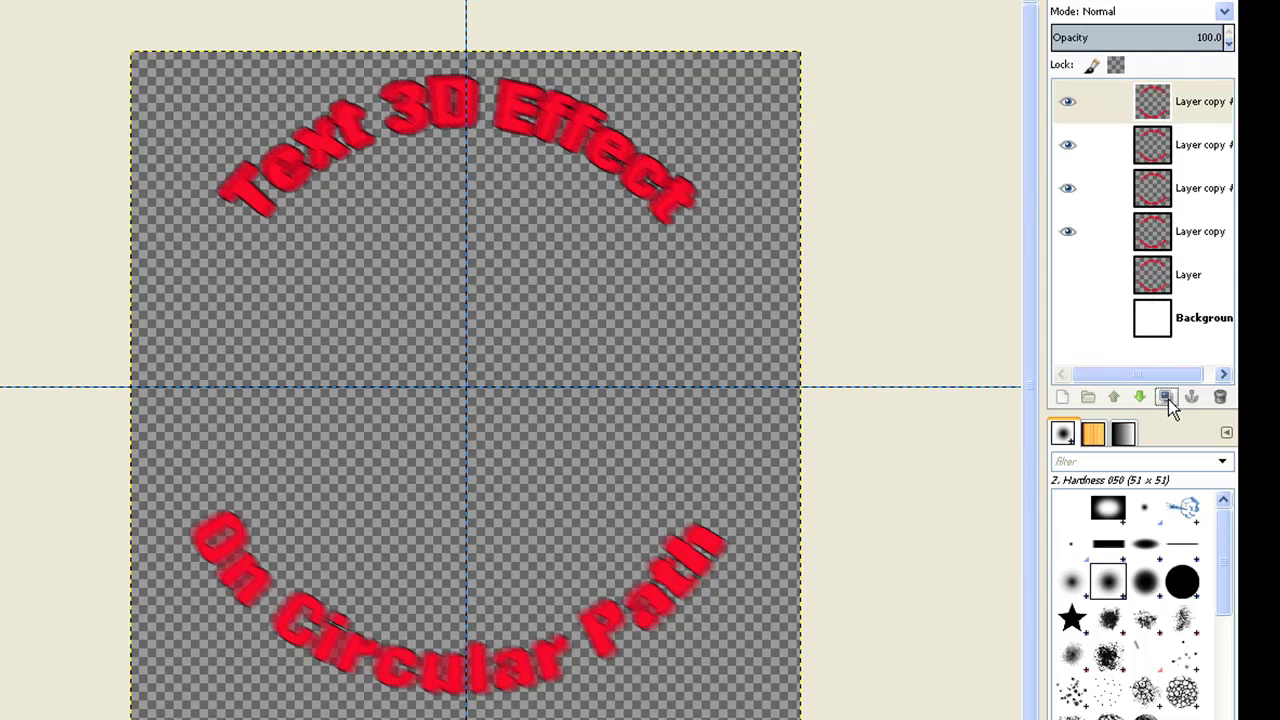
click(1168, 399)
click(1168, 399)
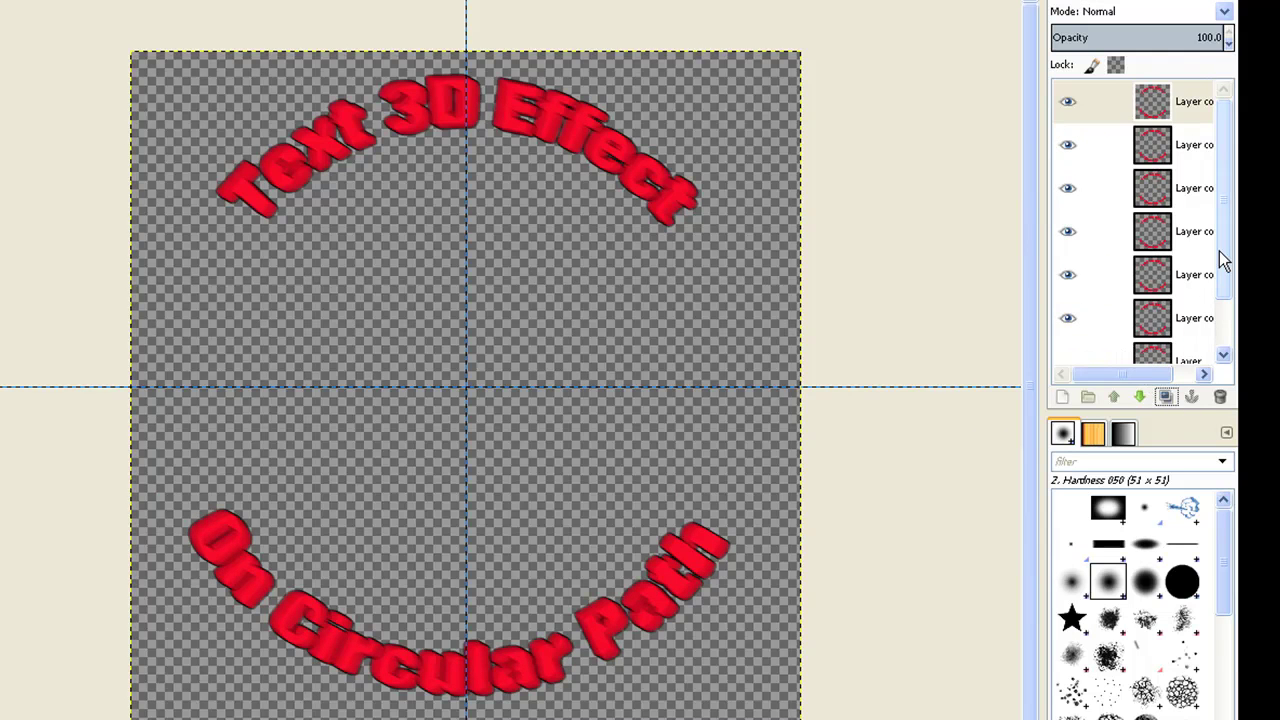
Step: Merge all visible blurred text copies into one layer, expanded as necessary
drag(1219, 251, 1223, 307)
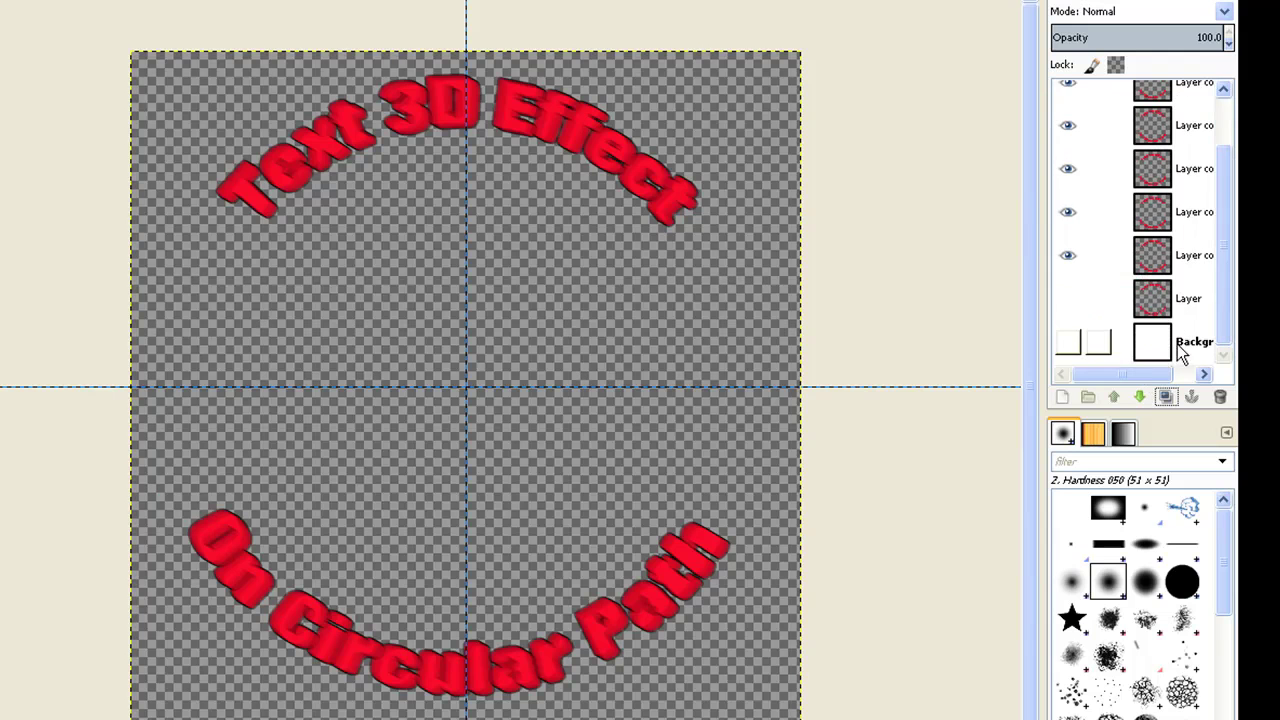
scroll(1221, 302, up, 3)
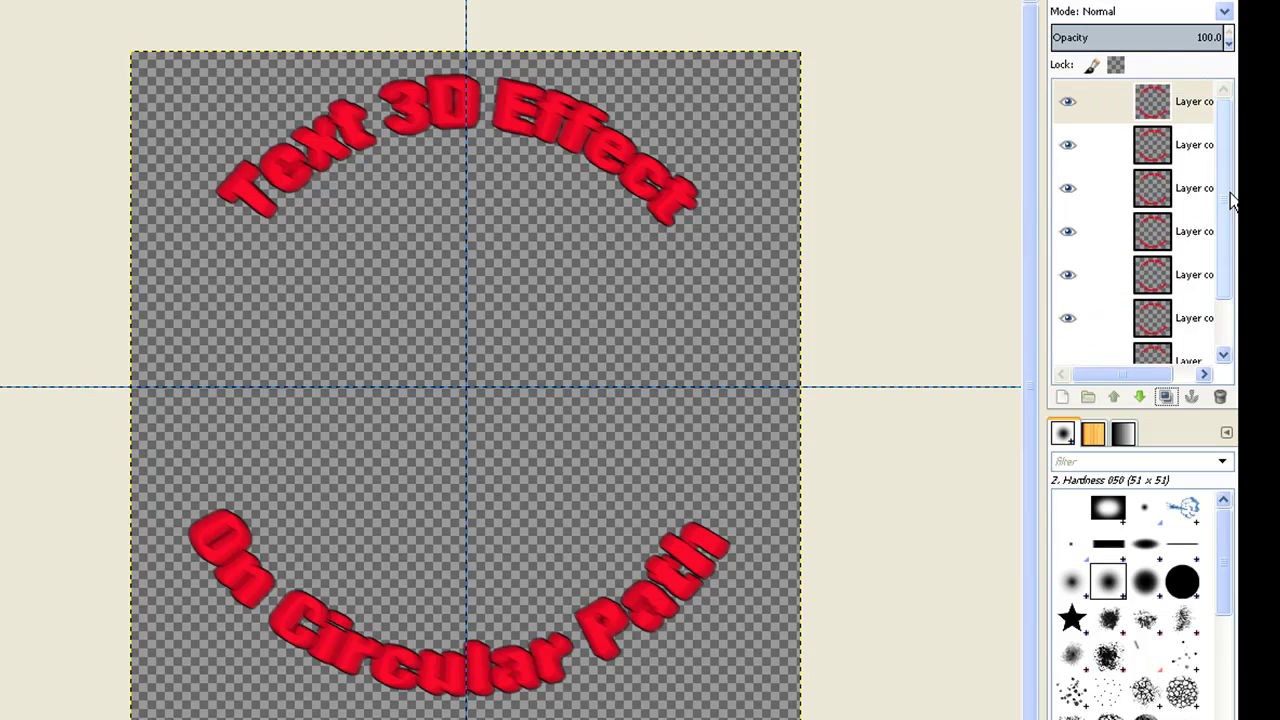
right_click(1127, 113)
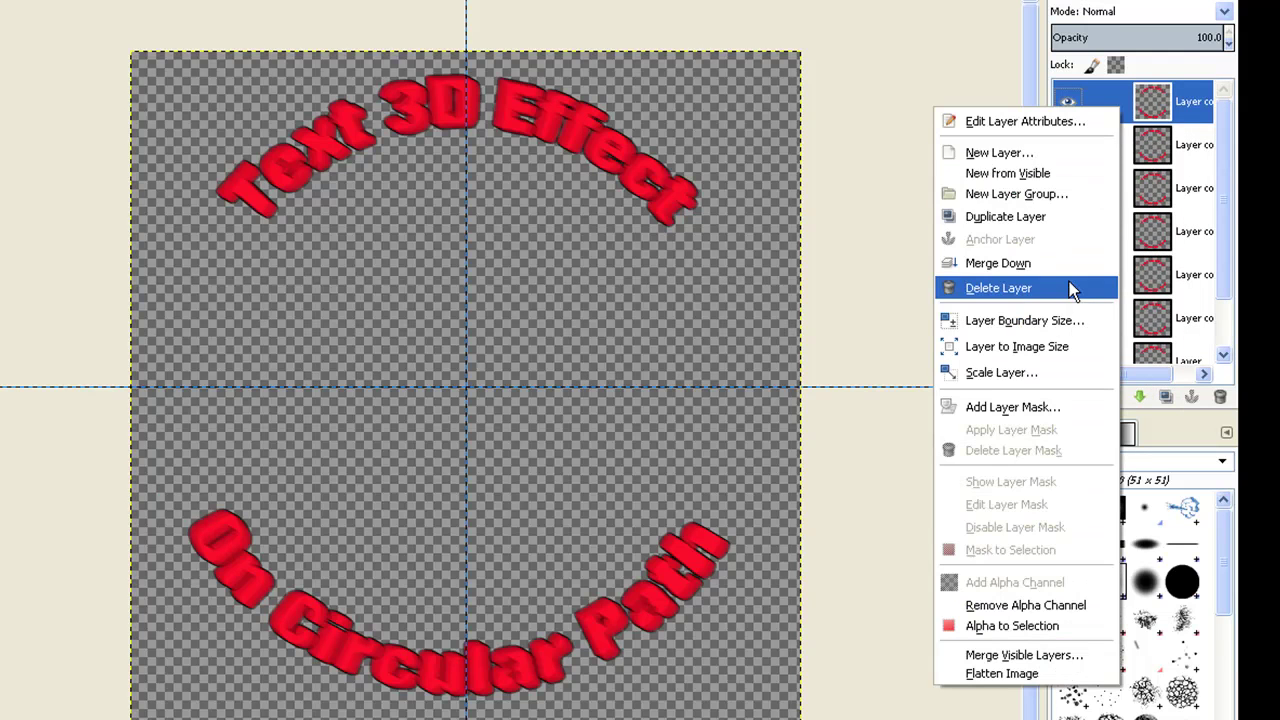
click(1020, 655)
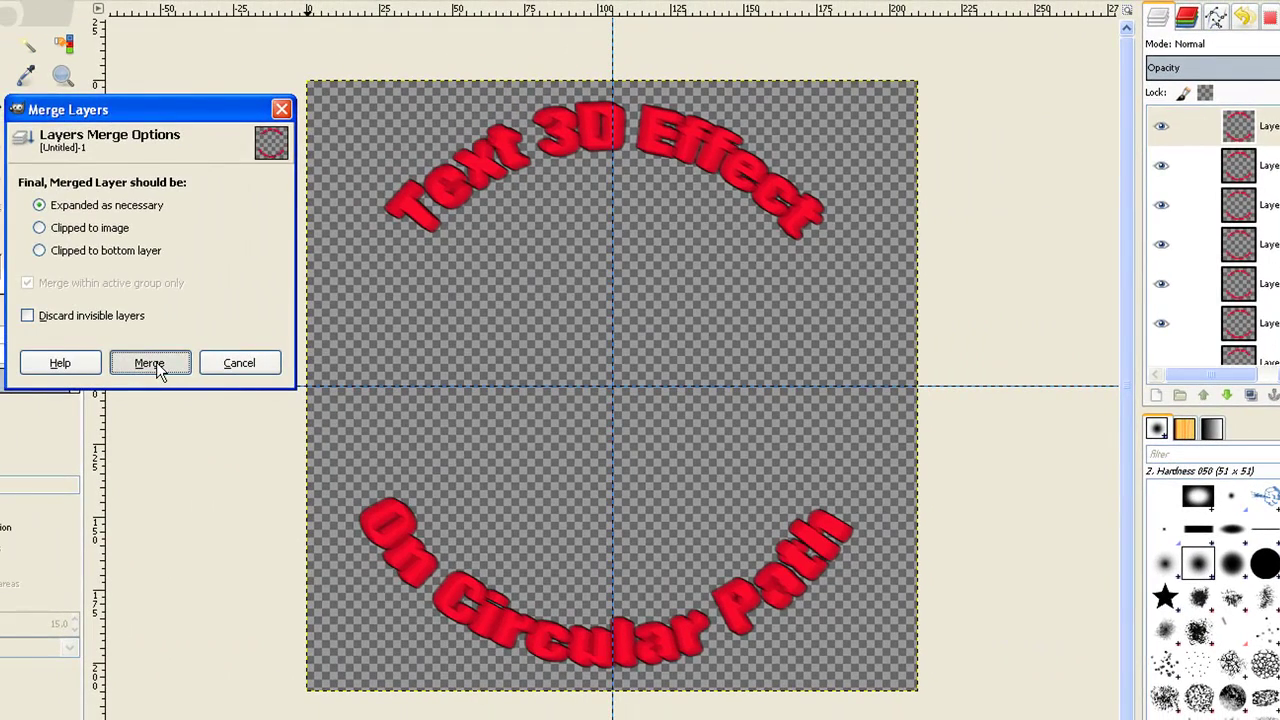
click(149, 363)
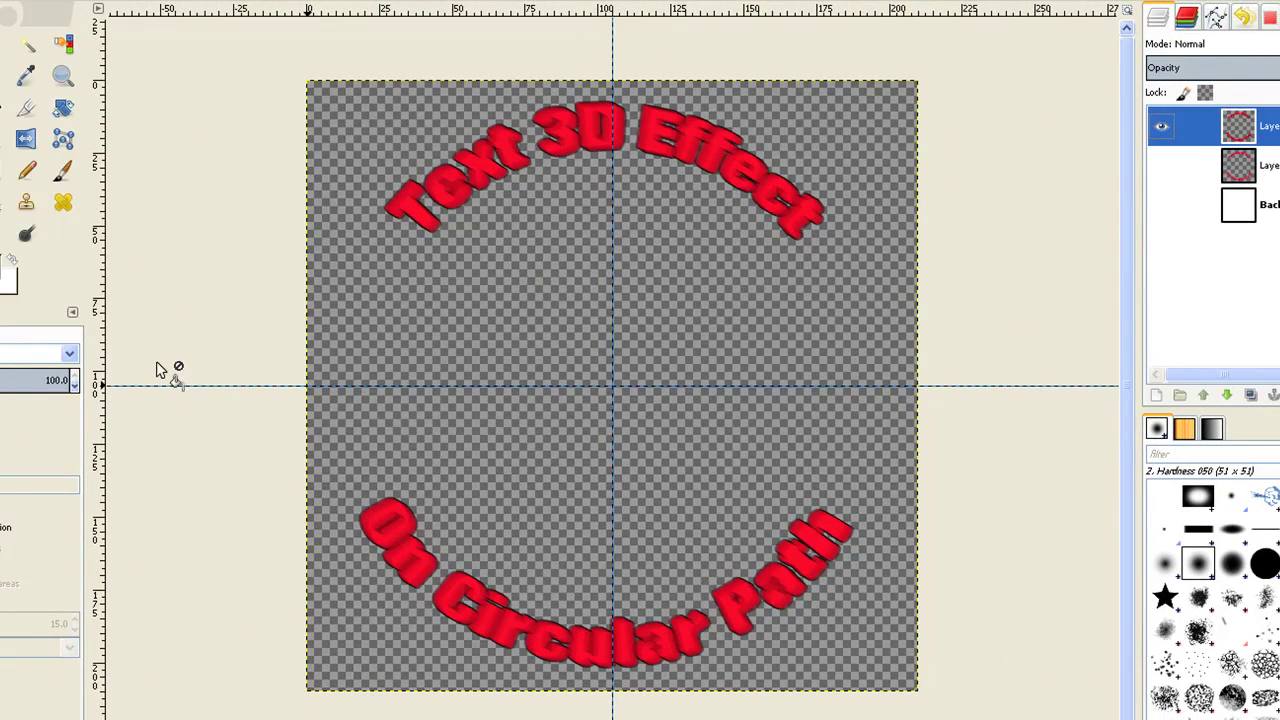
Step: Show the original text layer and the Background again, and move the merged blurred layer below the sharp text
click(1161, 166)
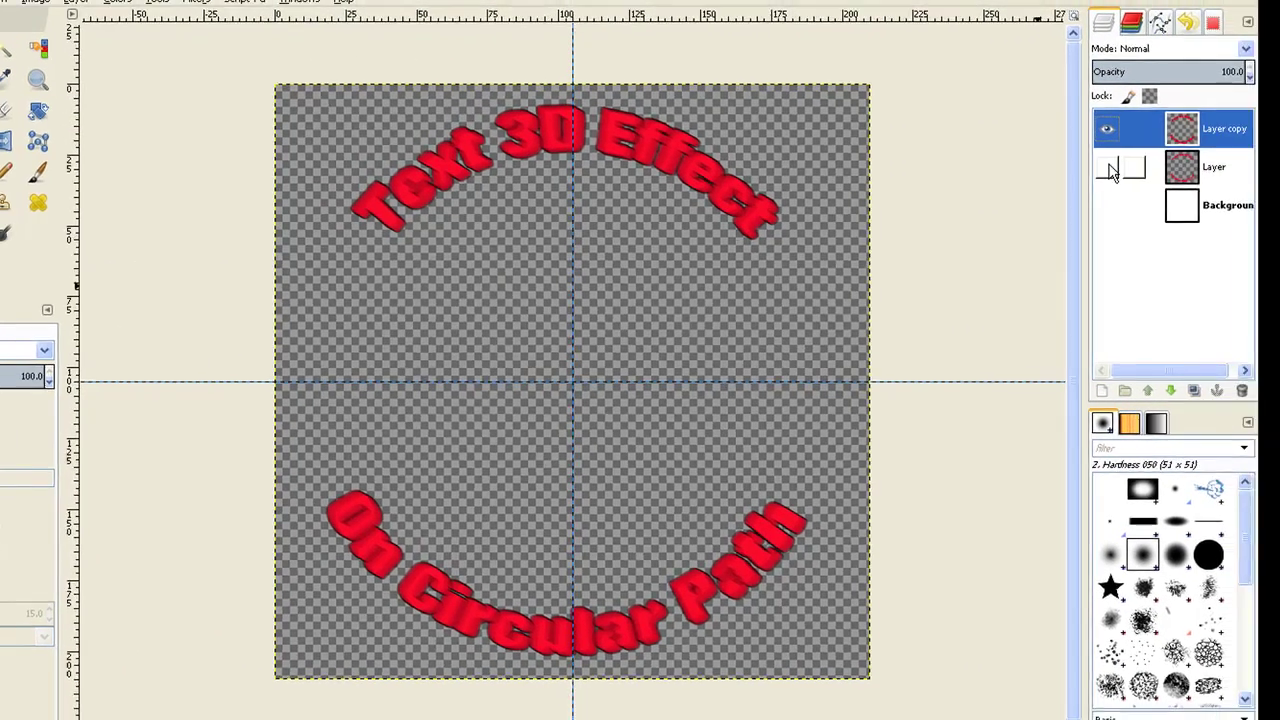
click(1082, 205)
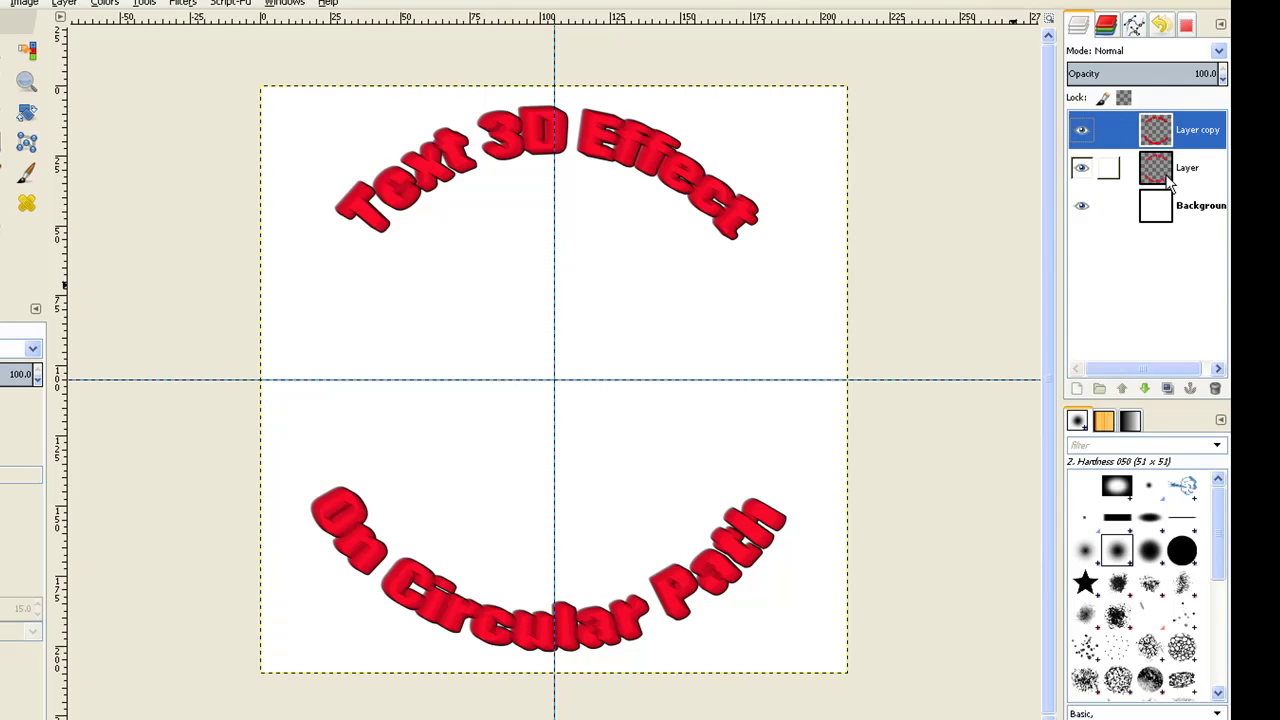
click(1146, 390)
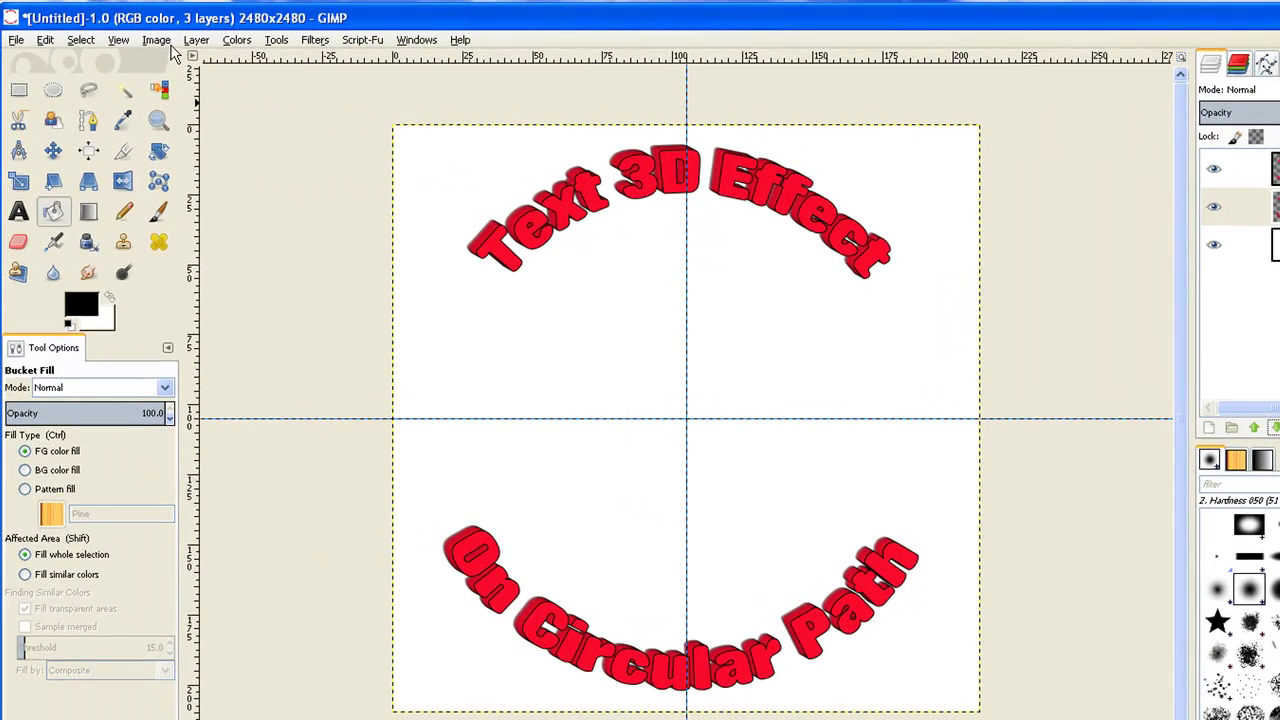
Step: Remove all guides from the image
click(163, 42)
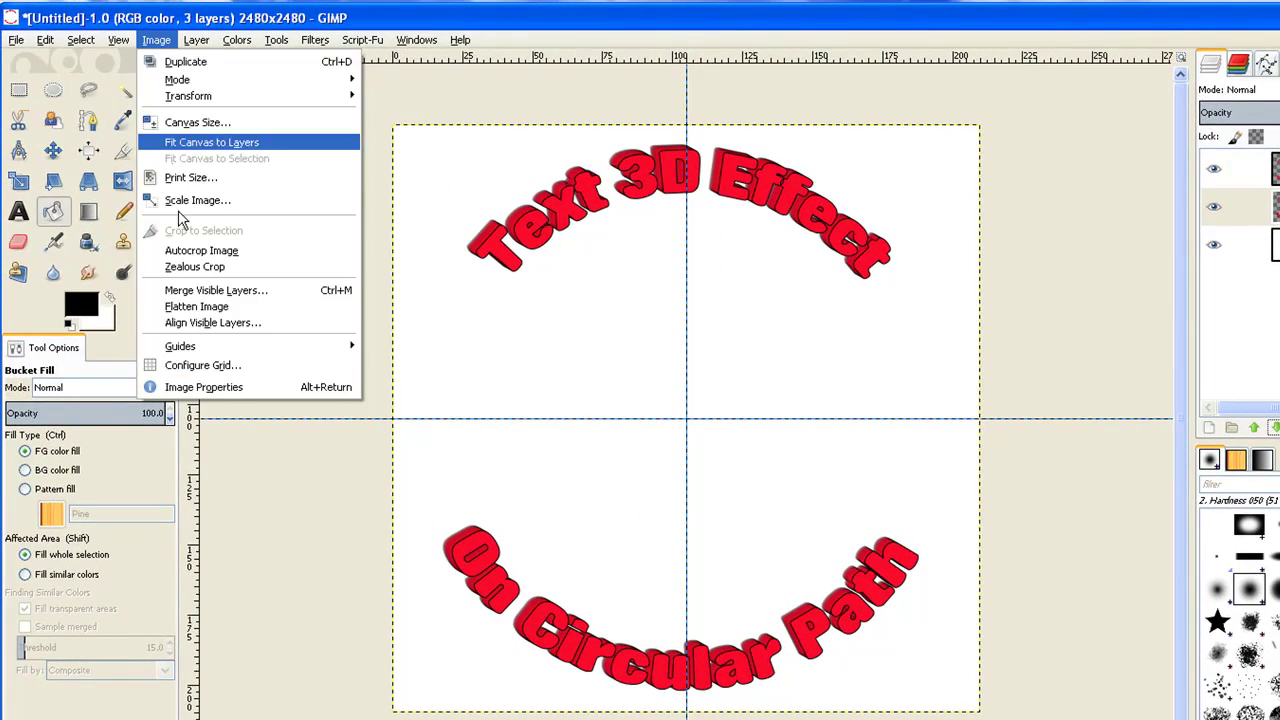
mouse_move(215, 350)
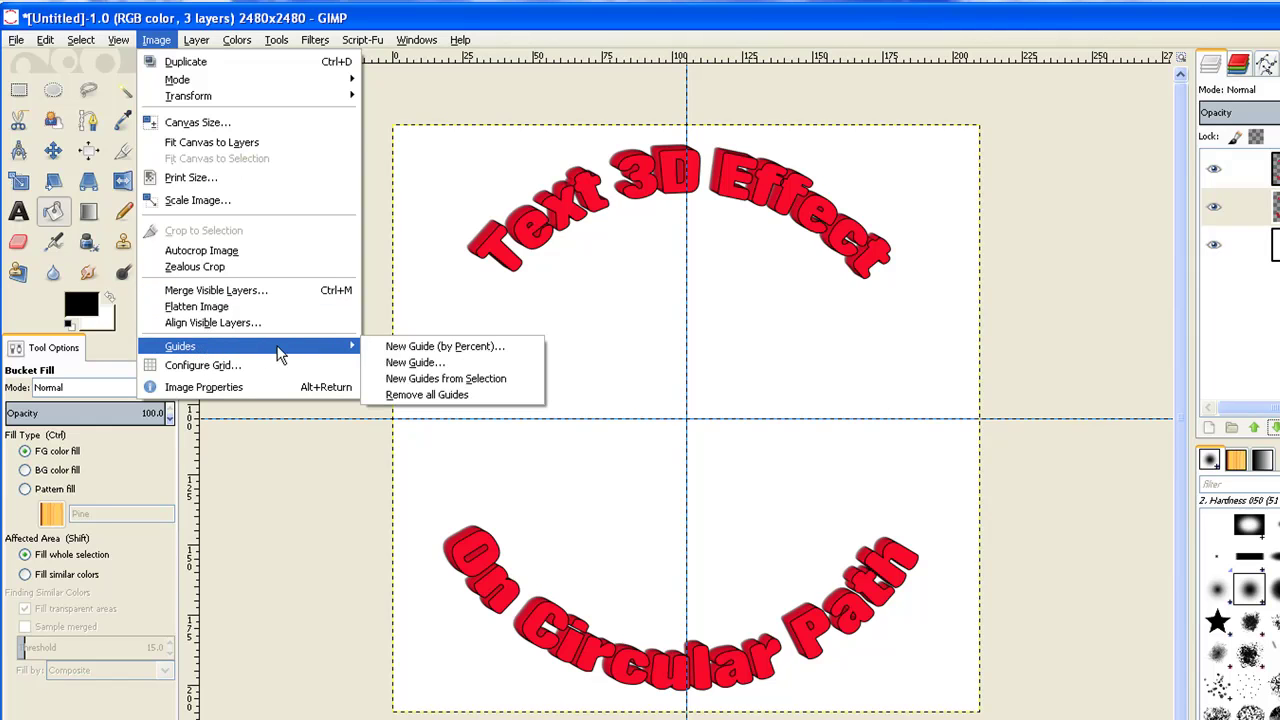
click(447, 396)
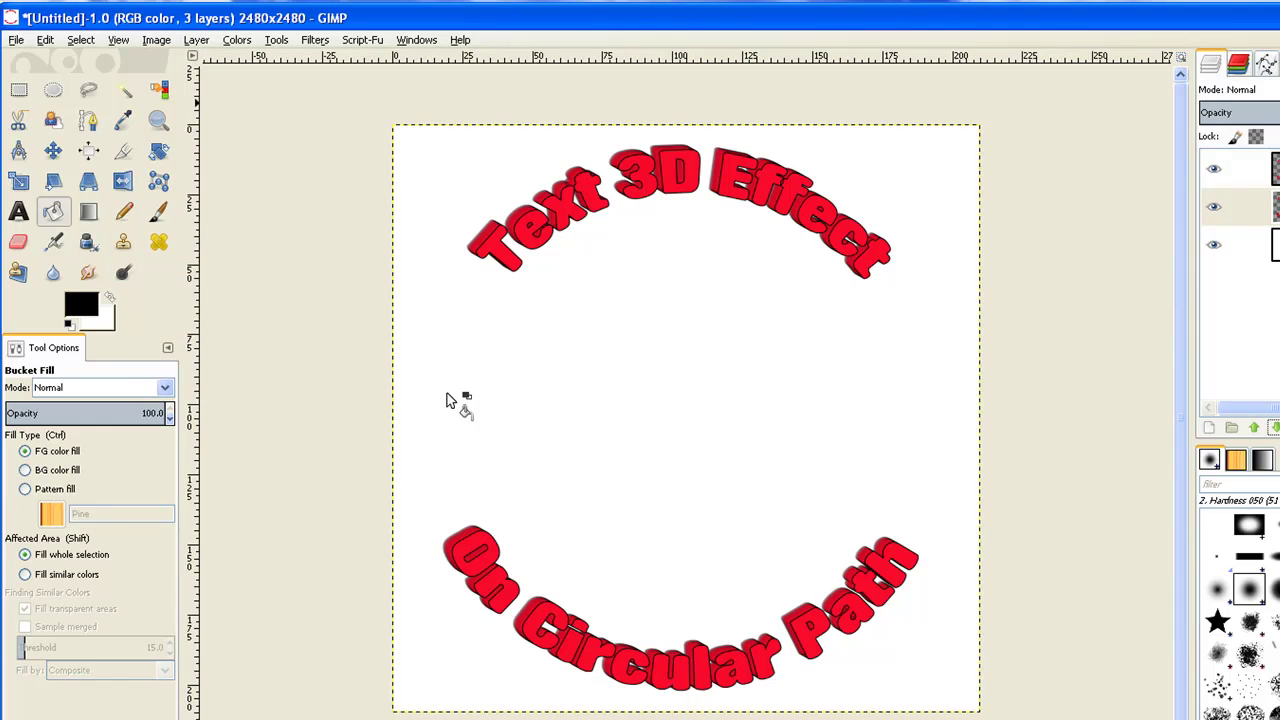
Step: Flatten the image into a single layer and inspect the "Text 3D Effect" lettering up close
right_click(1275, 170)
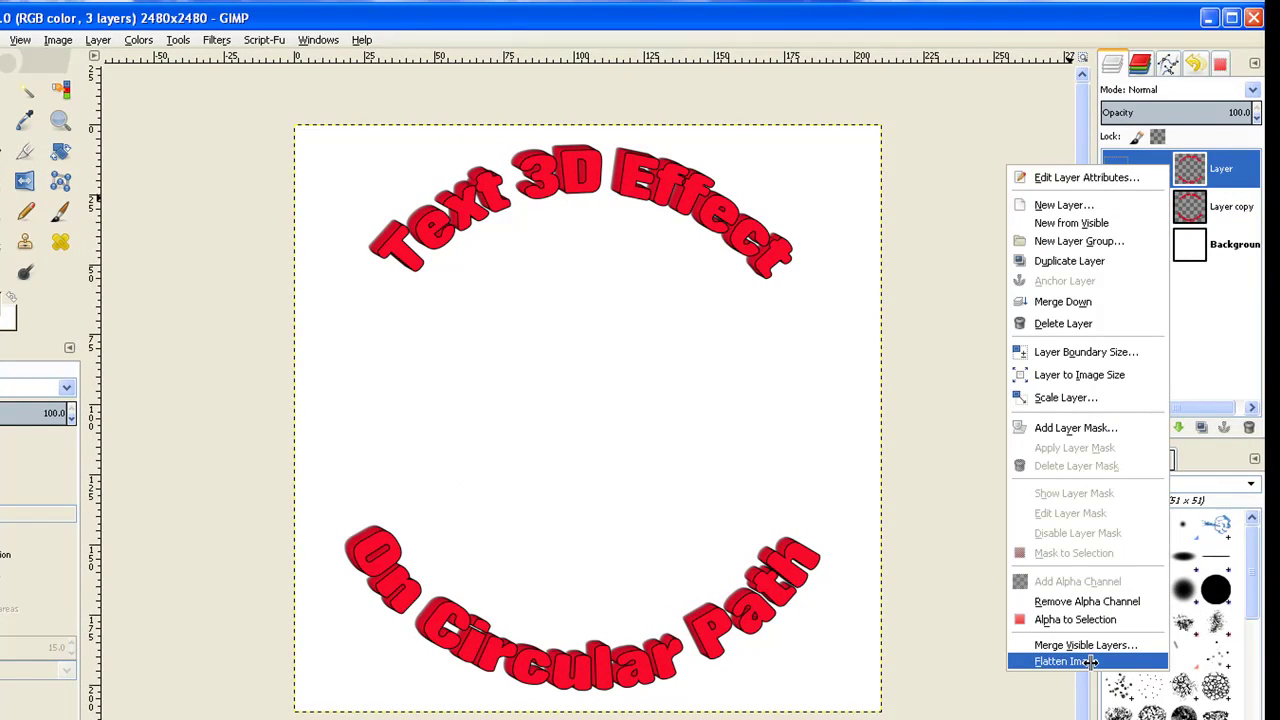
click(1093, 668)
click(60, 120)
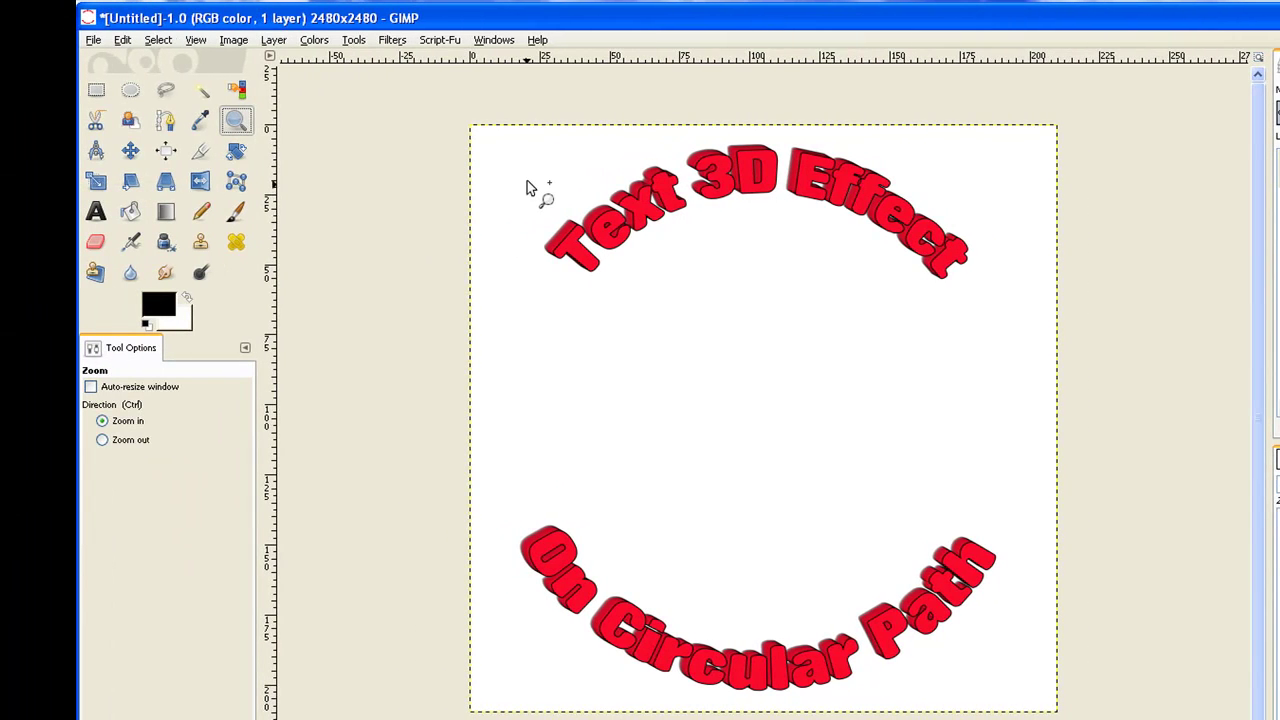
drag(527, 168, 857, 281)
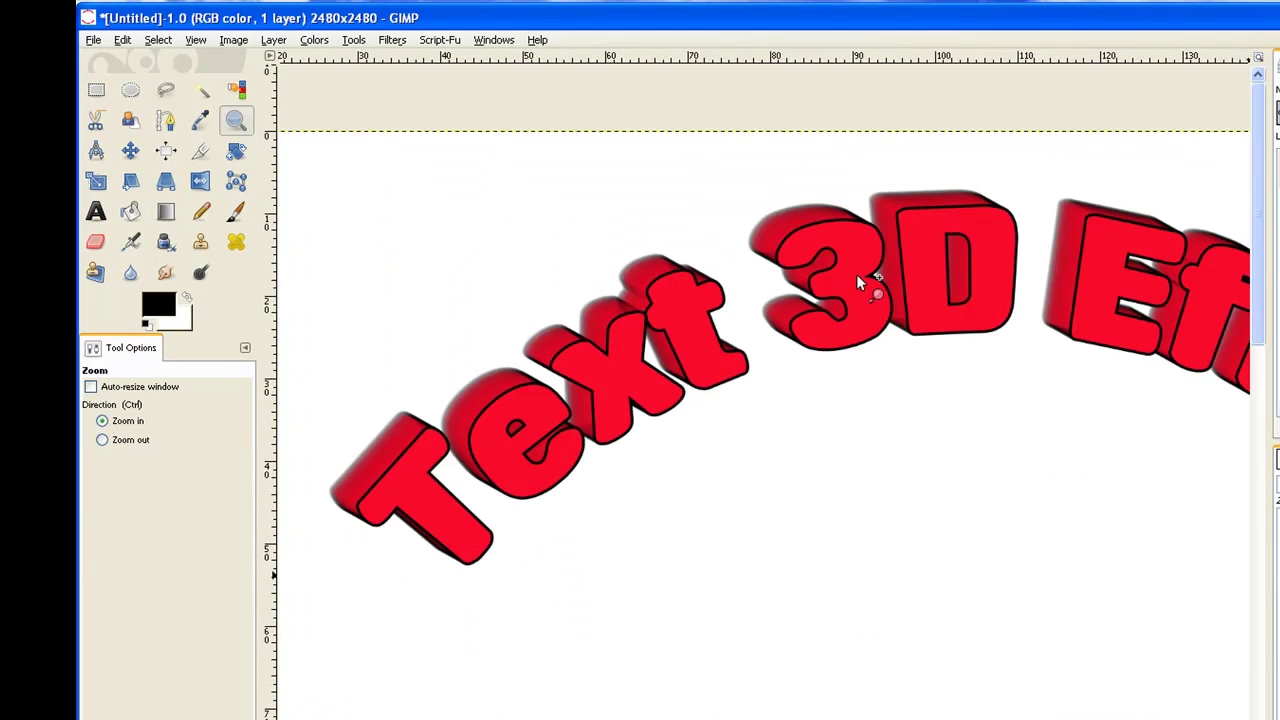